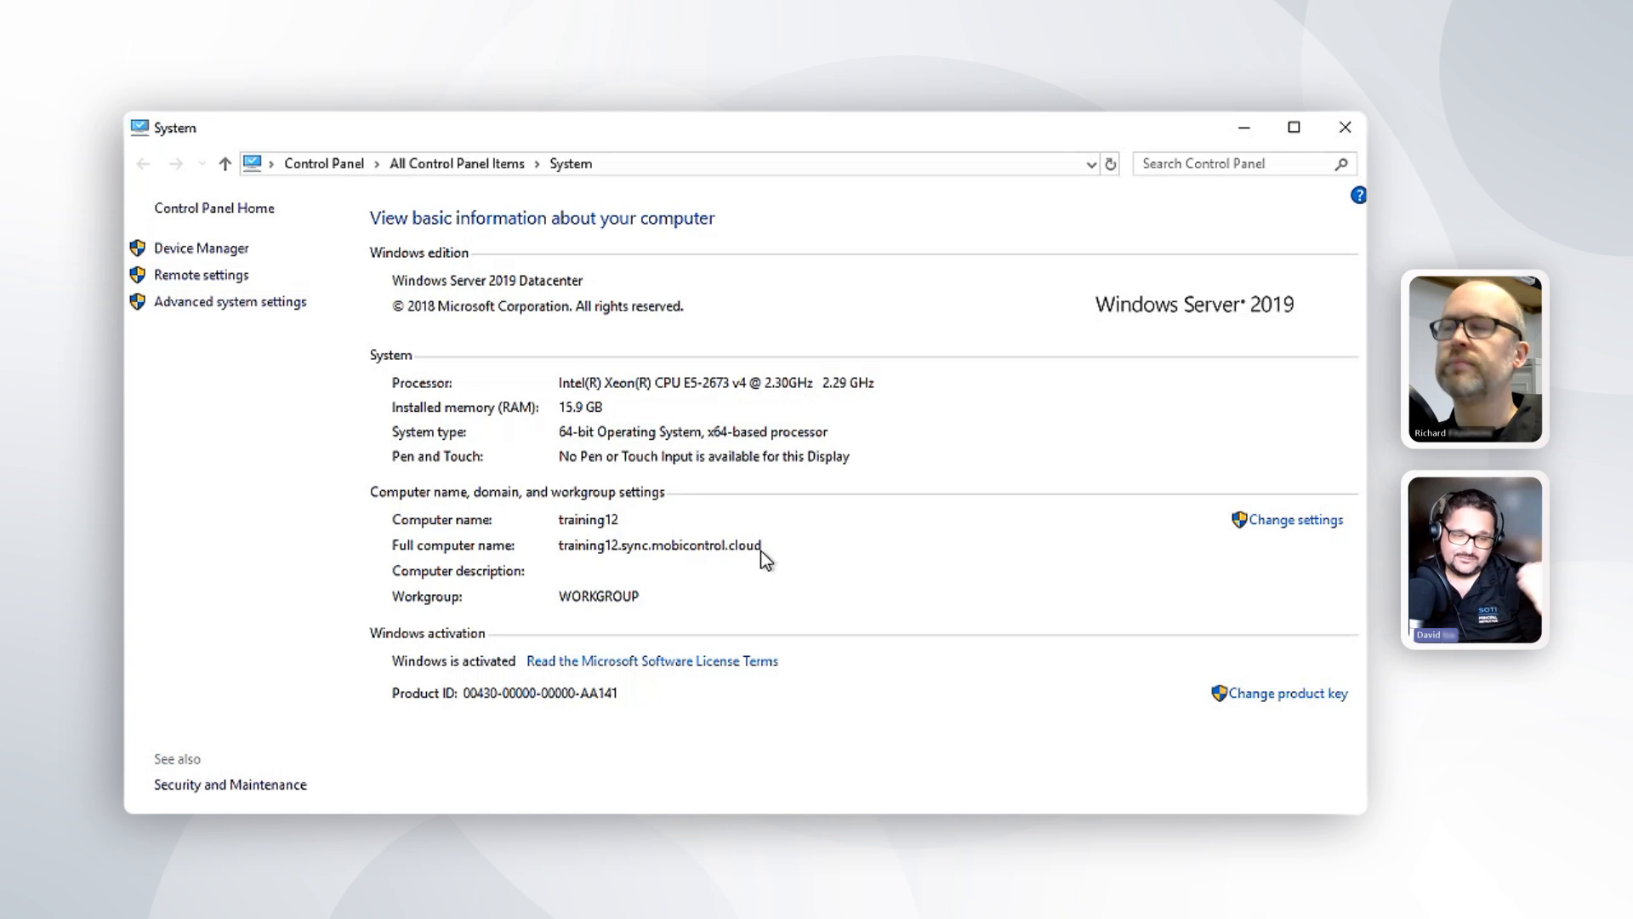
Set the Management Service instance FQDN to training12.sync.mobicontrol.cloud, keep the load balancer FQDN empty and the default port, and continue.
click(1244, 131)
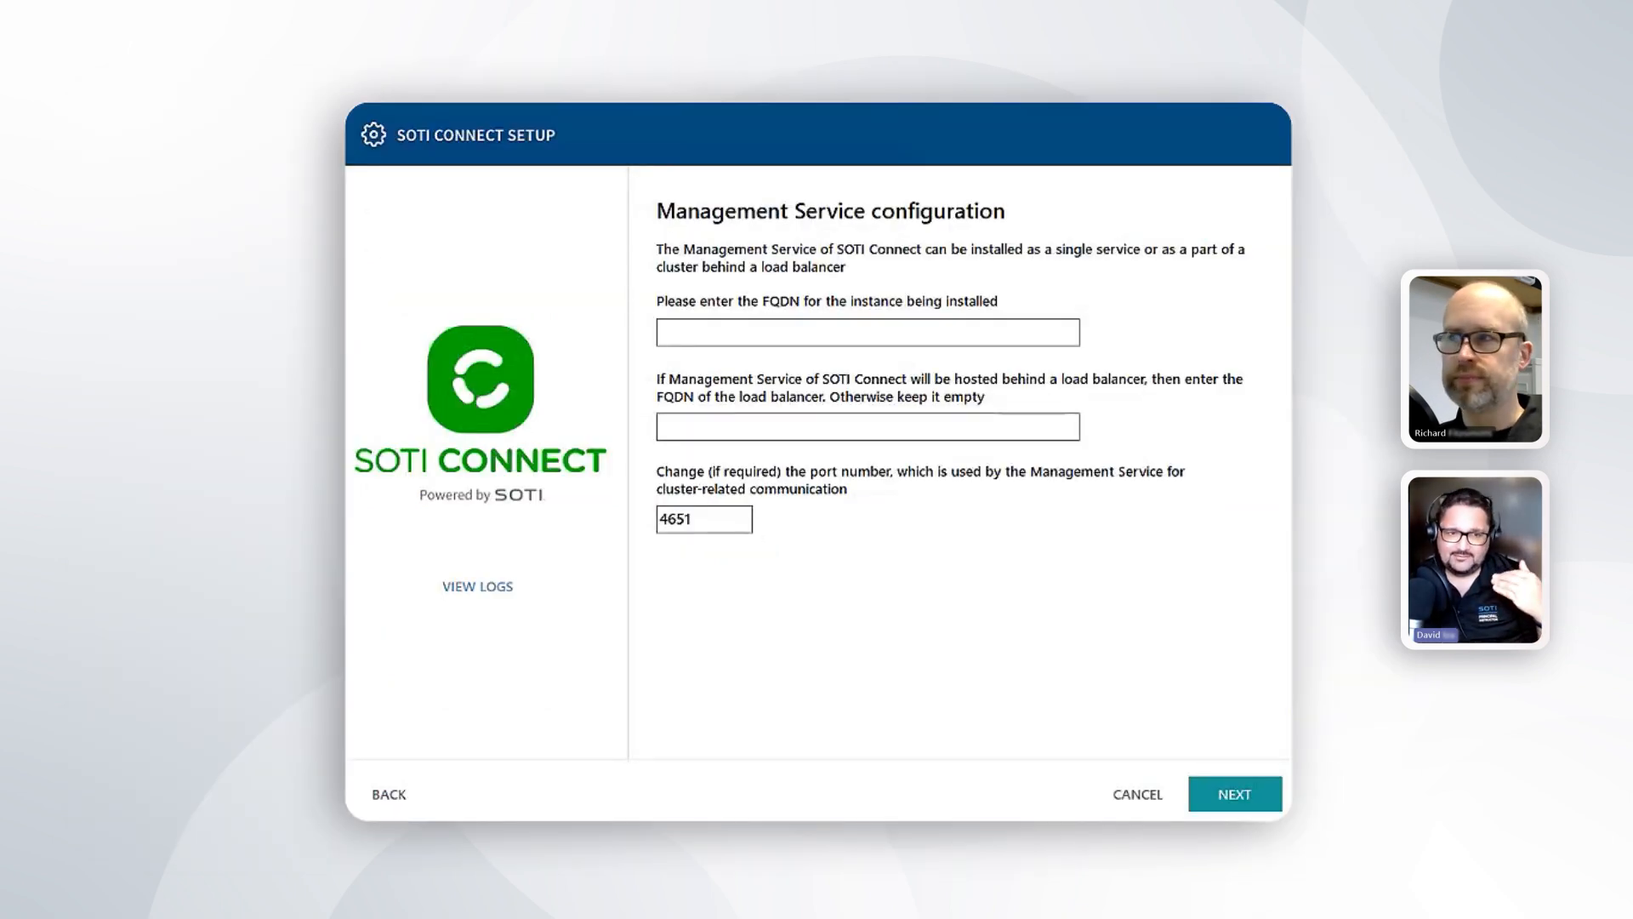
click(759, 332)
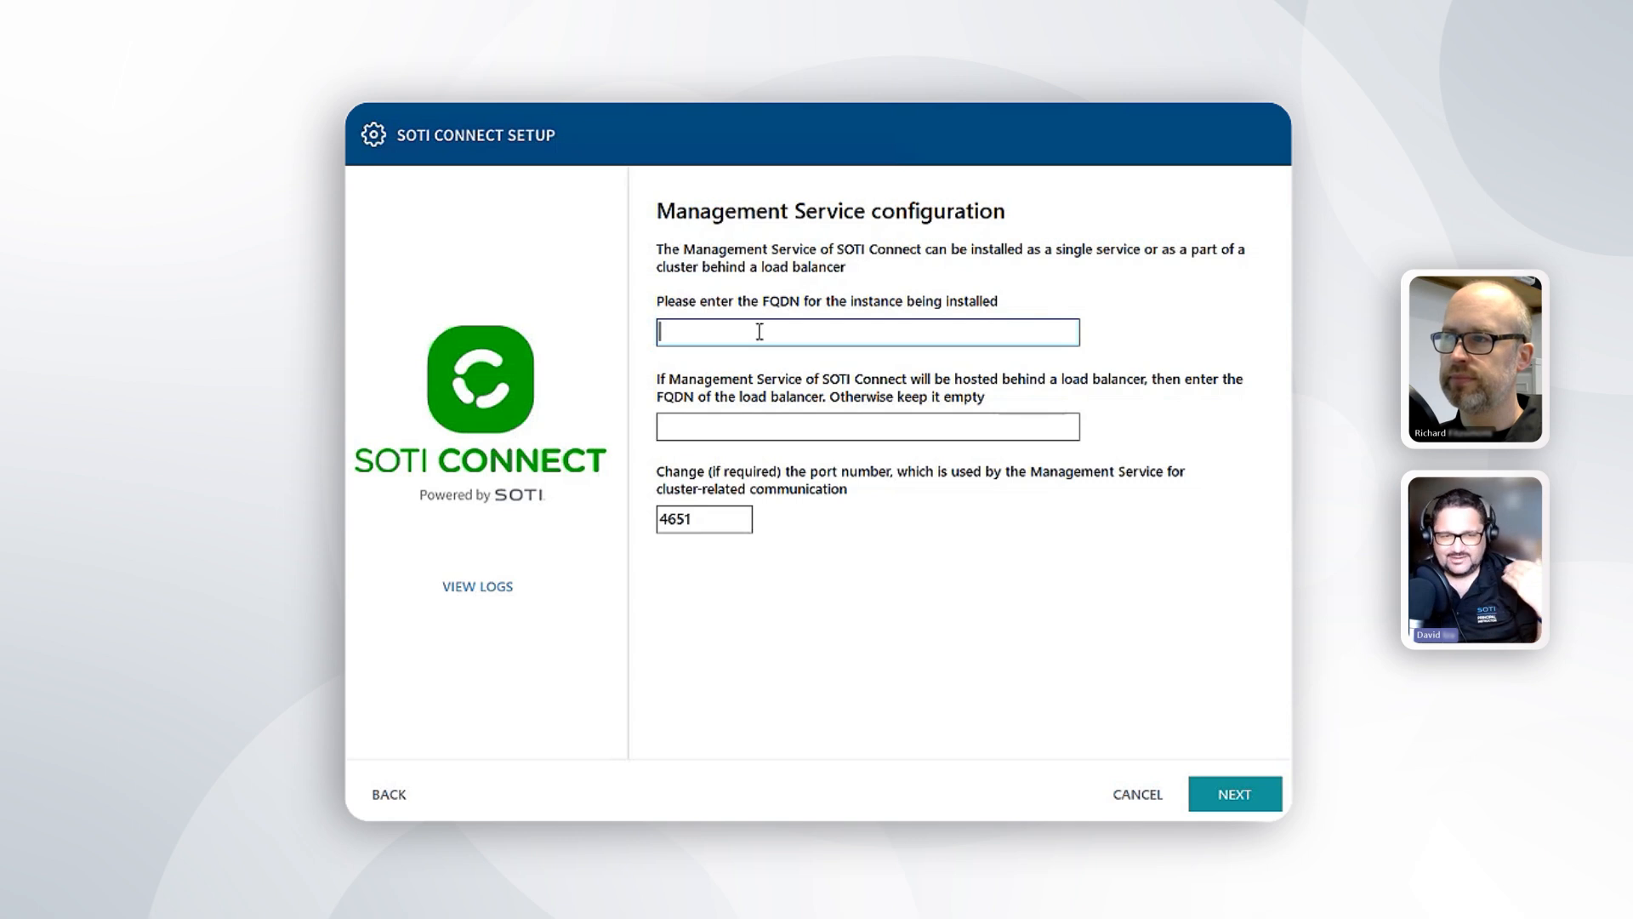
text(training12.sync.mobicontrol.cloud)
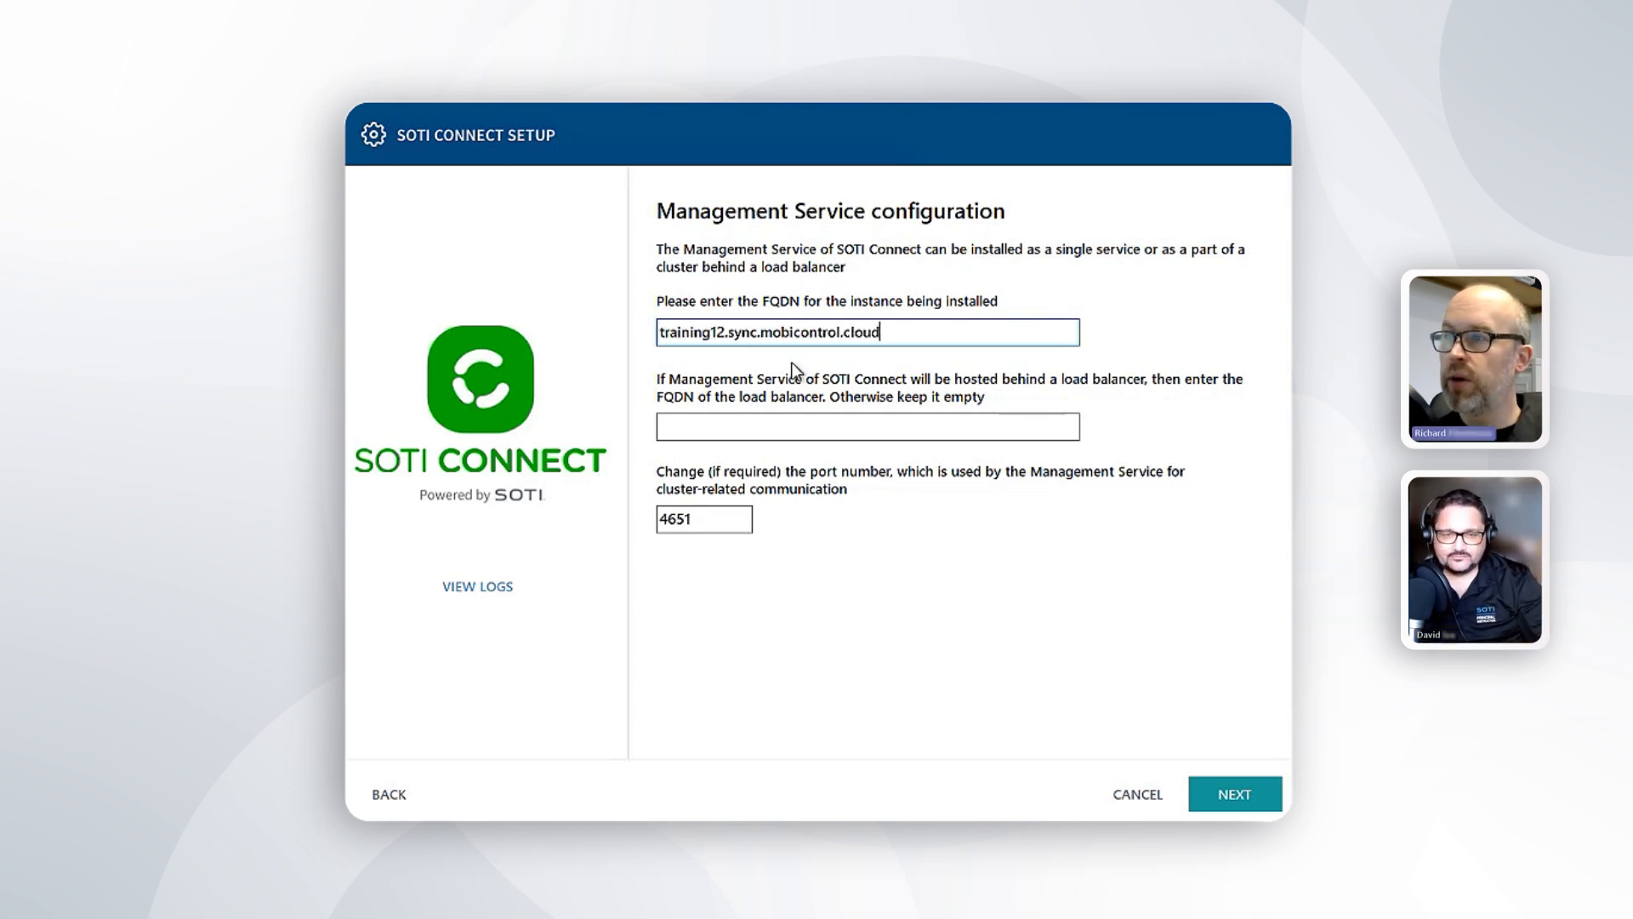
click(797, 433)
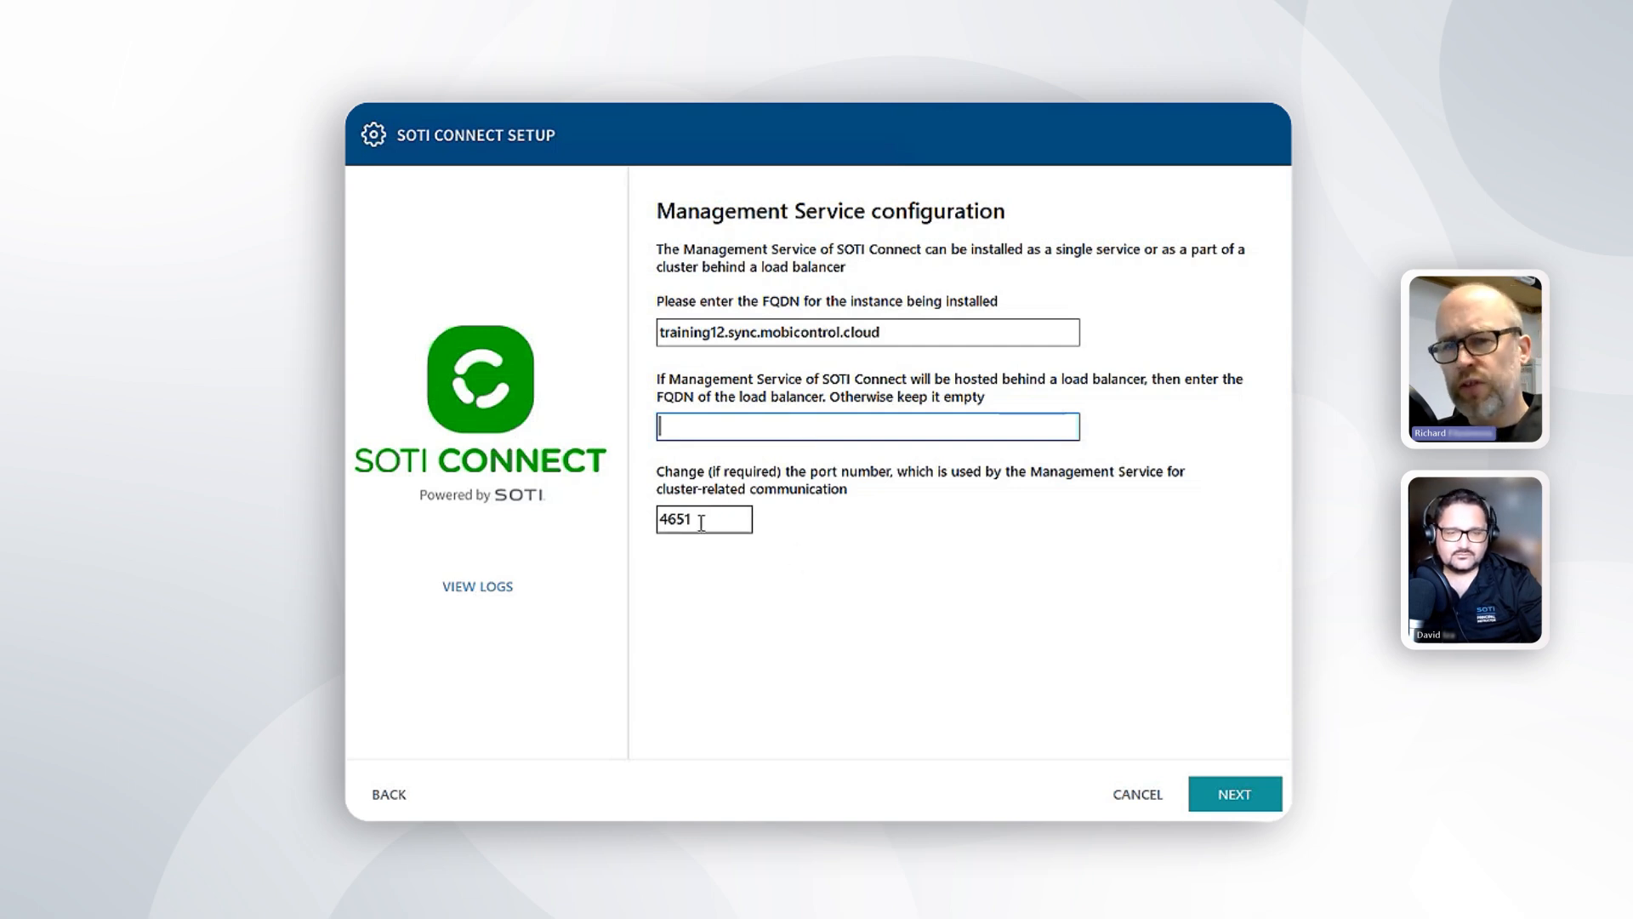
click(789, 640)
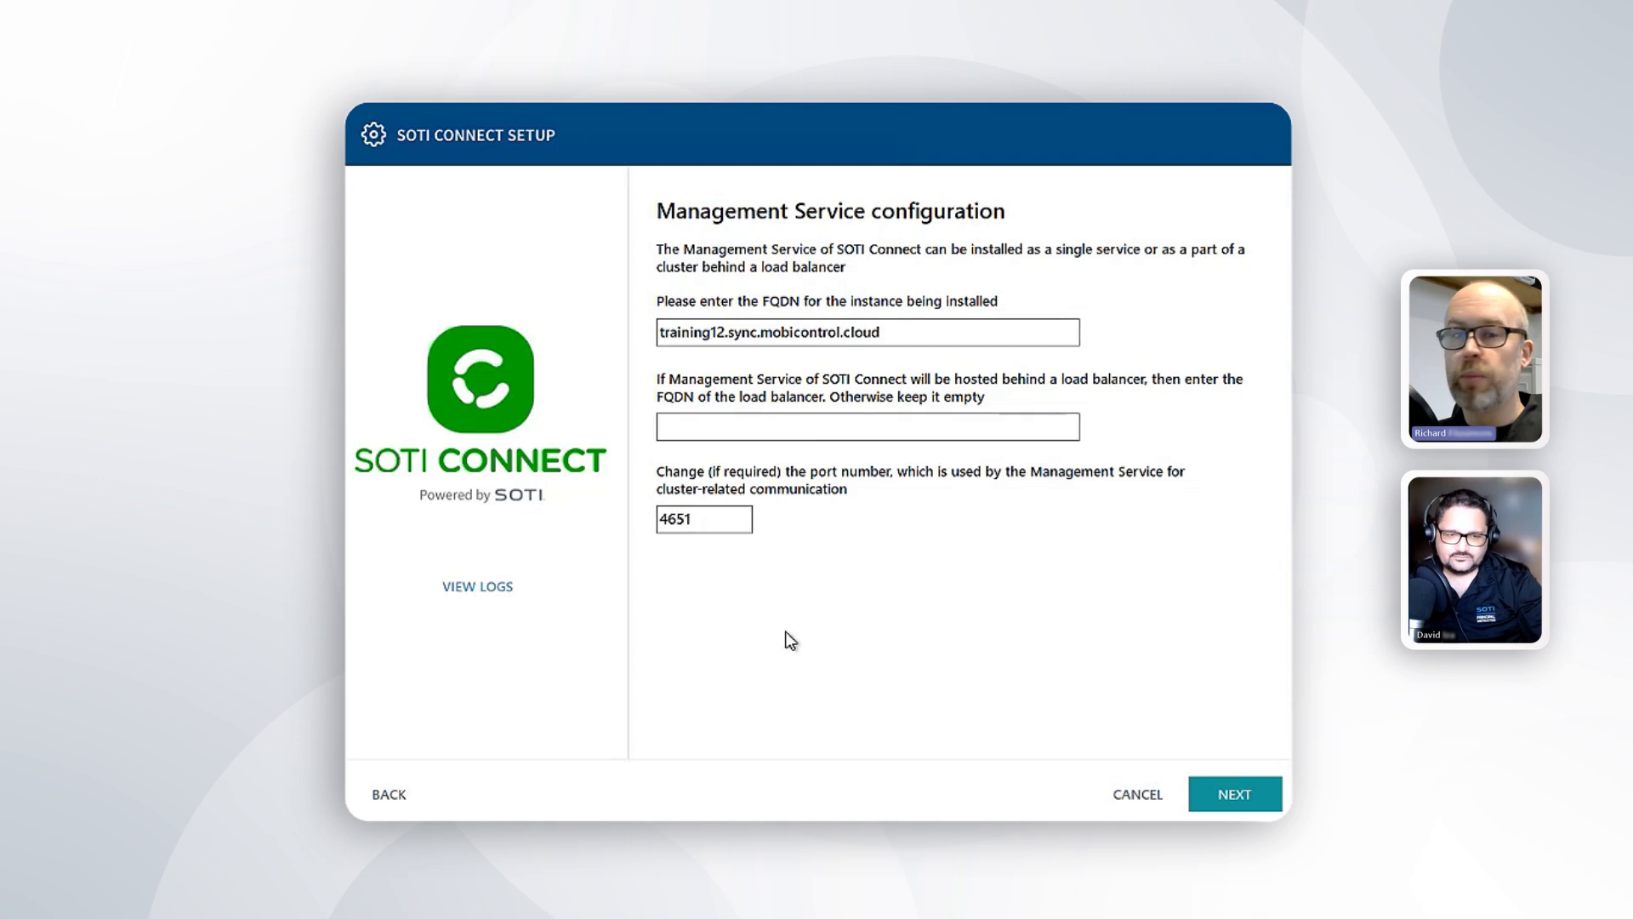
click(1262, 798)
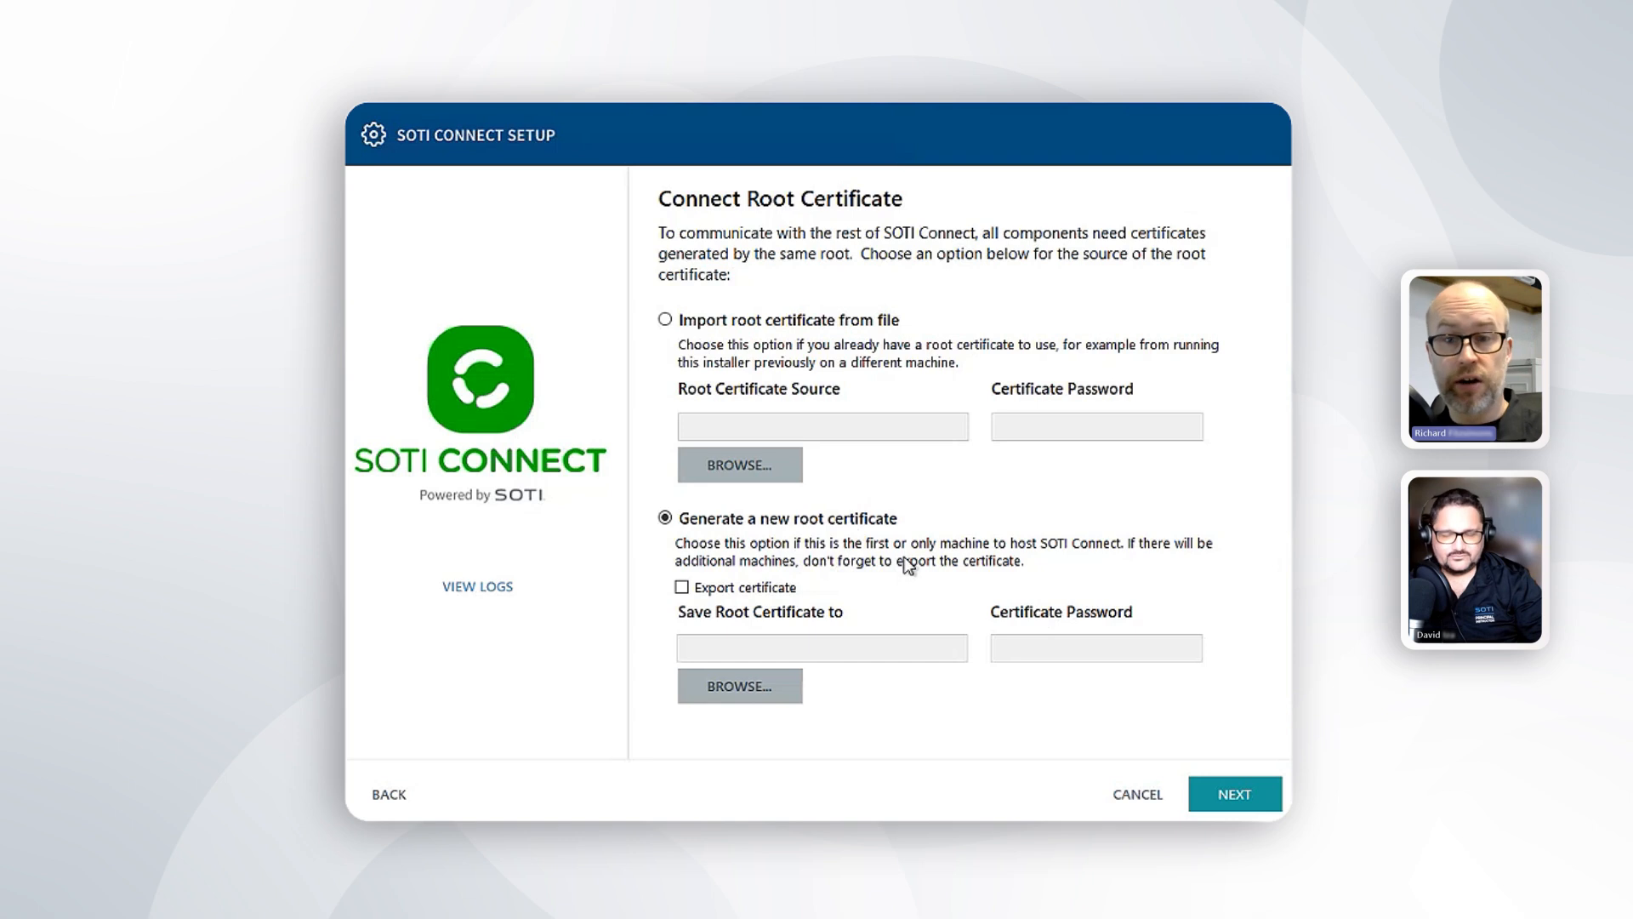
Enable exporting the newly generated root certificate, and create and open a Certificates folder in Documents as its save location.
click(682, 587)
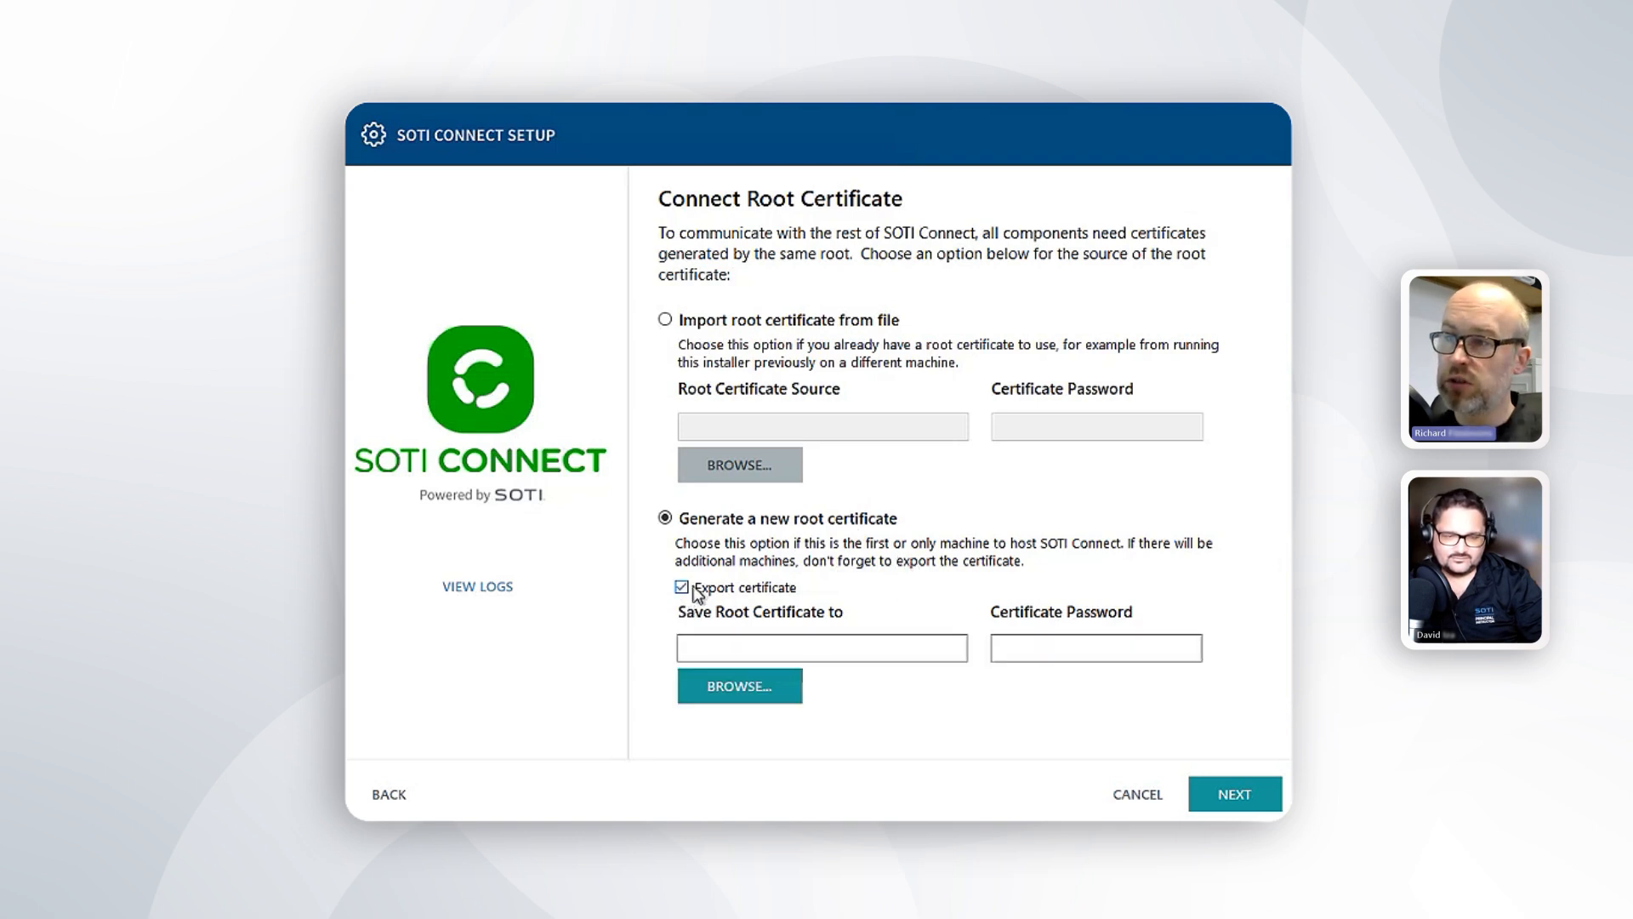
click(756, 685)
right_click(451, 430)
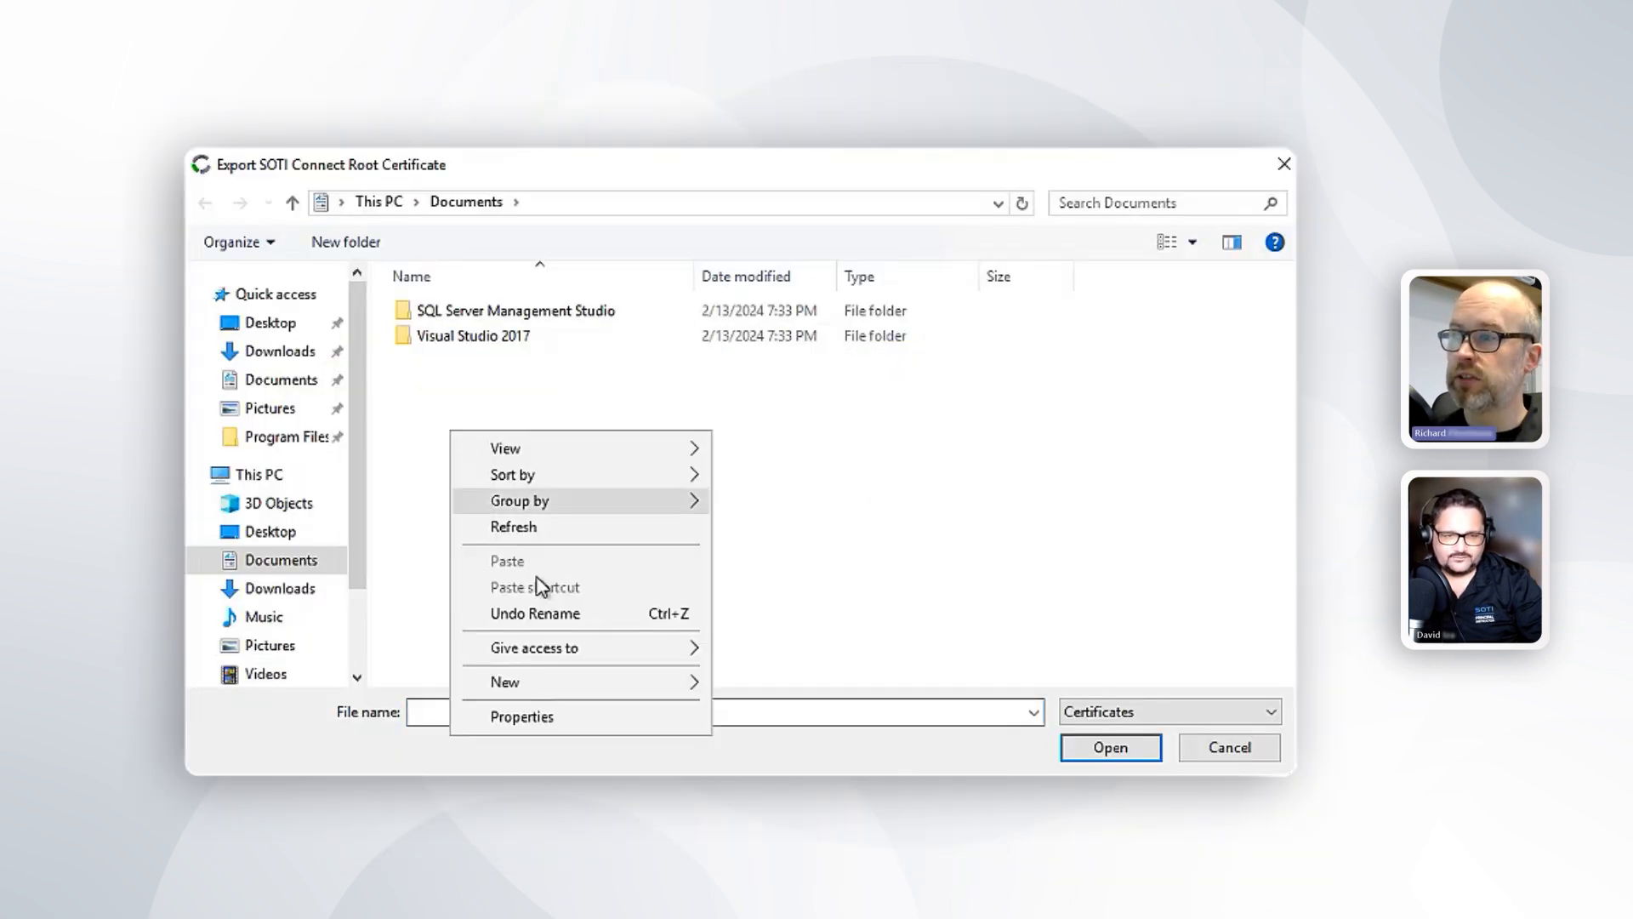
mouse_move(685, 682)
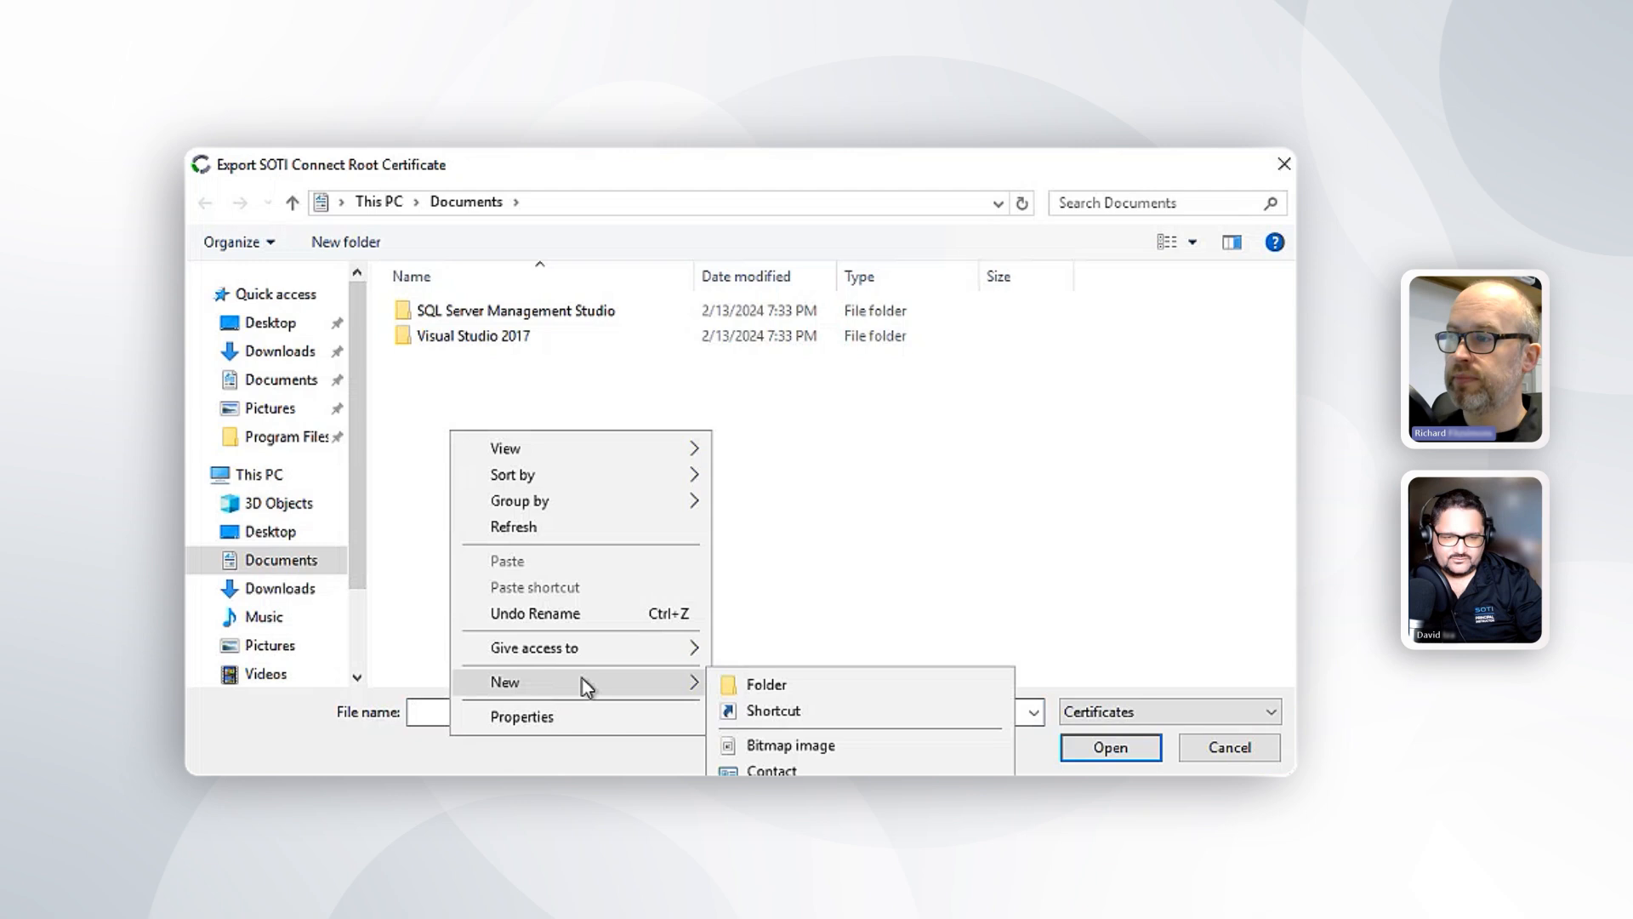
click(831, 687)
text(Cer)
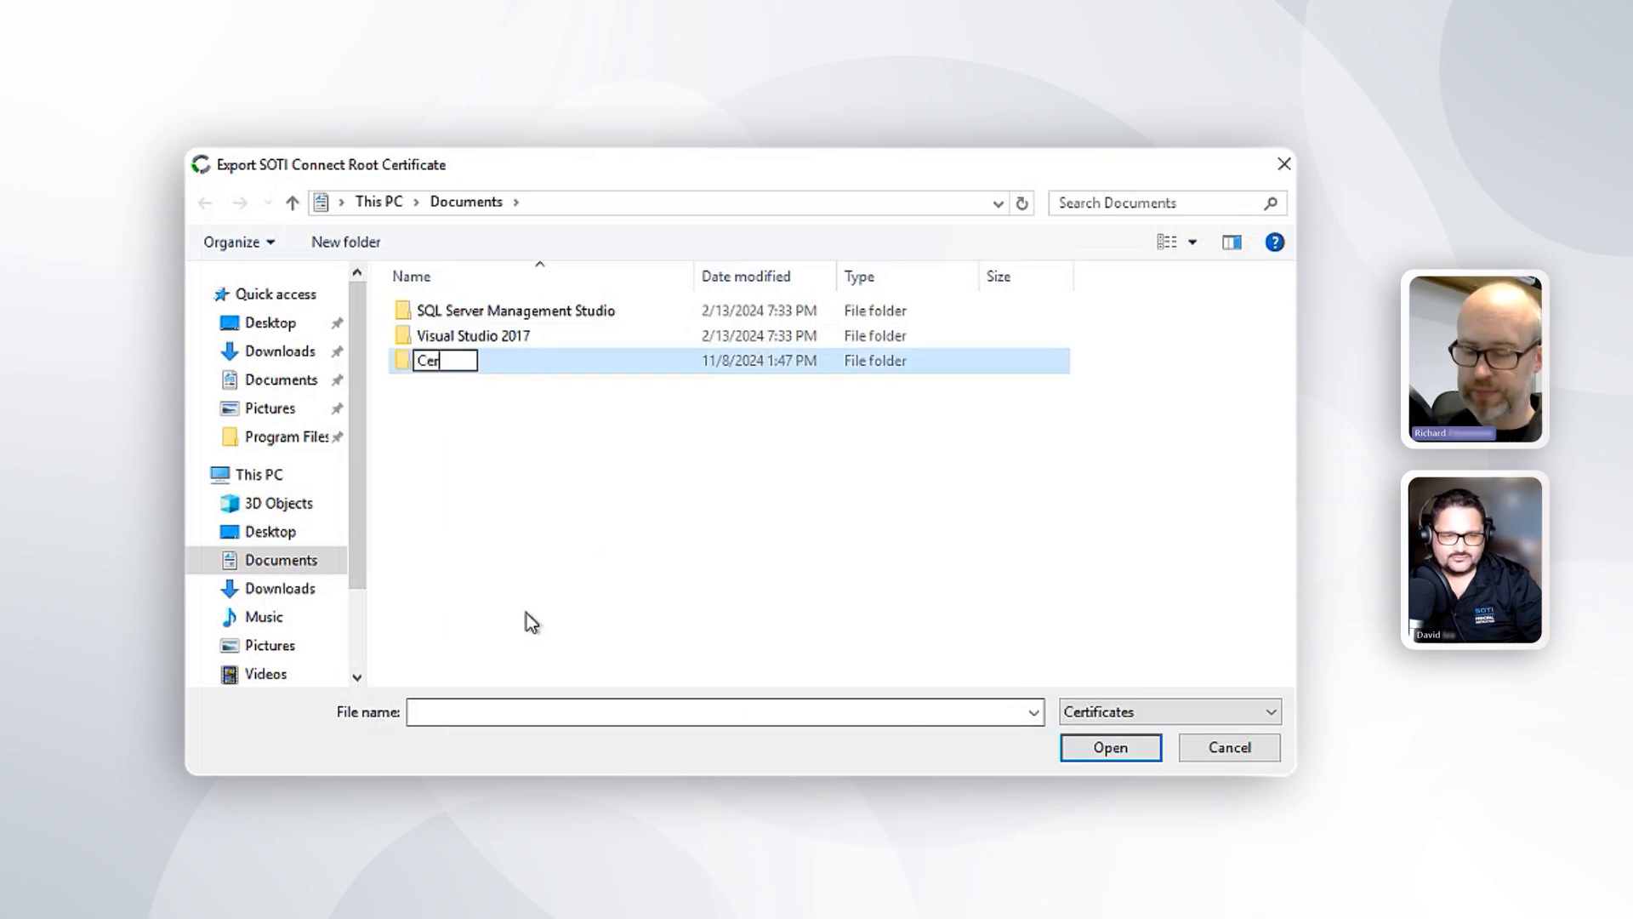
text(tificates)
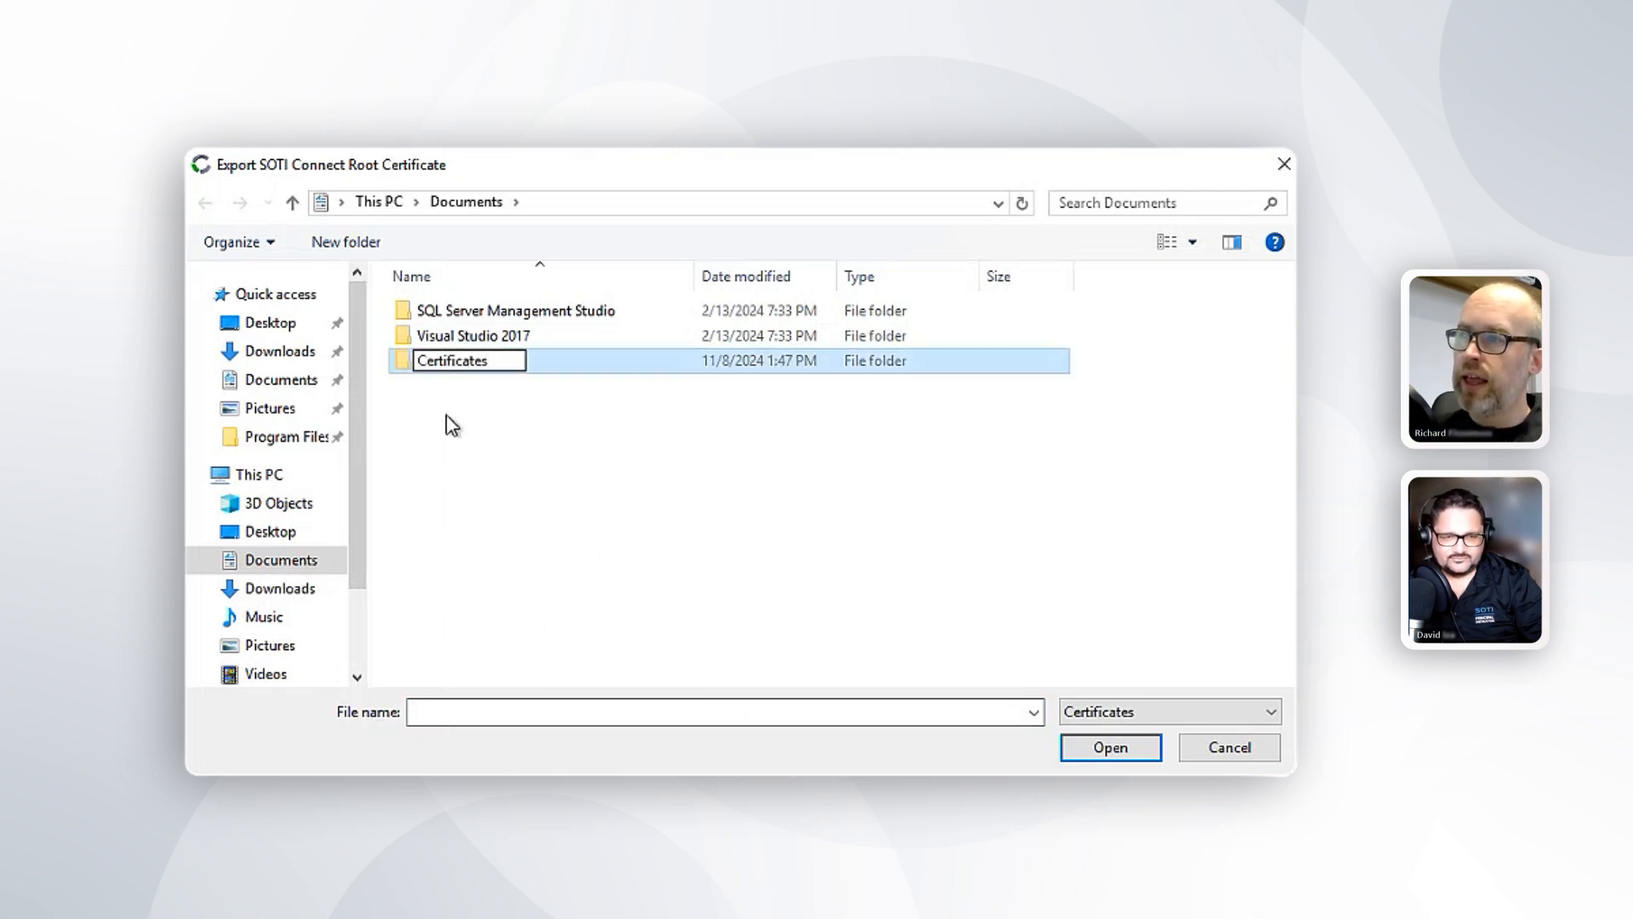
click(448, 423)
double_click(457, 366)
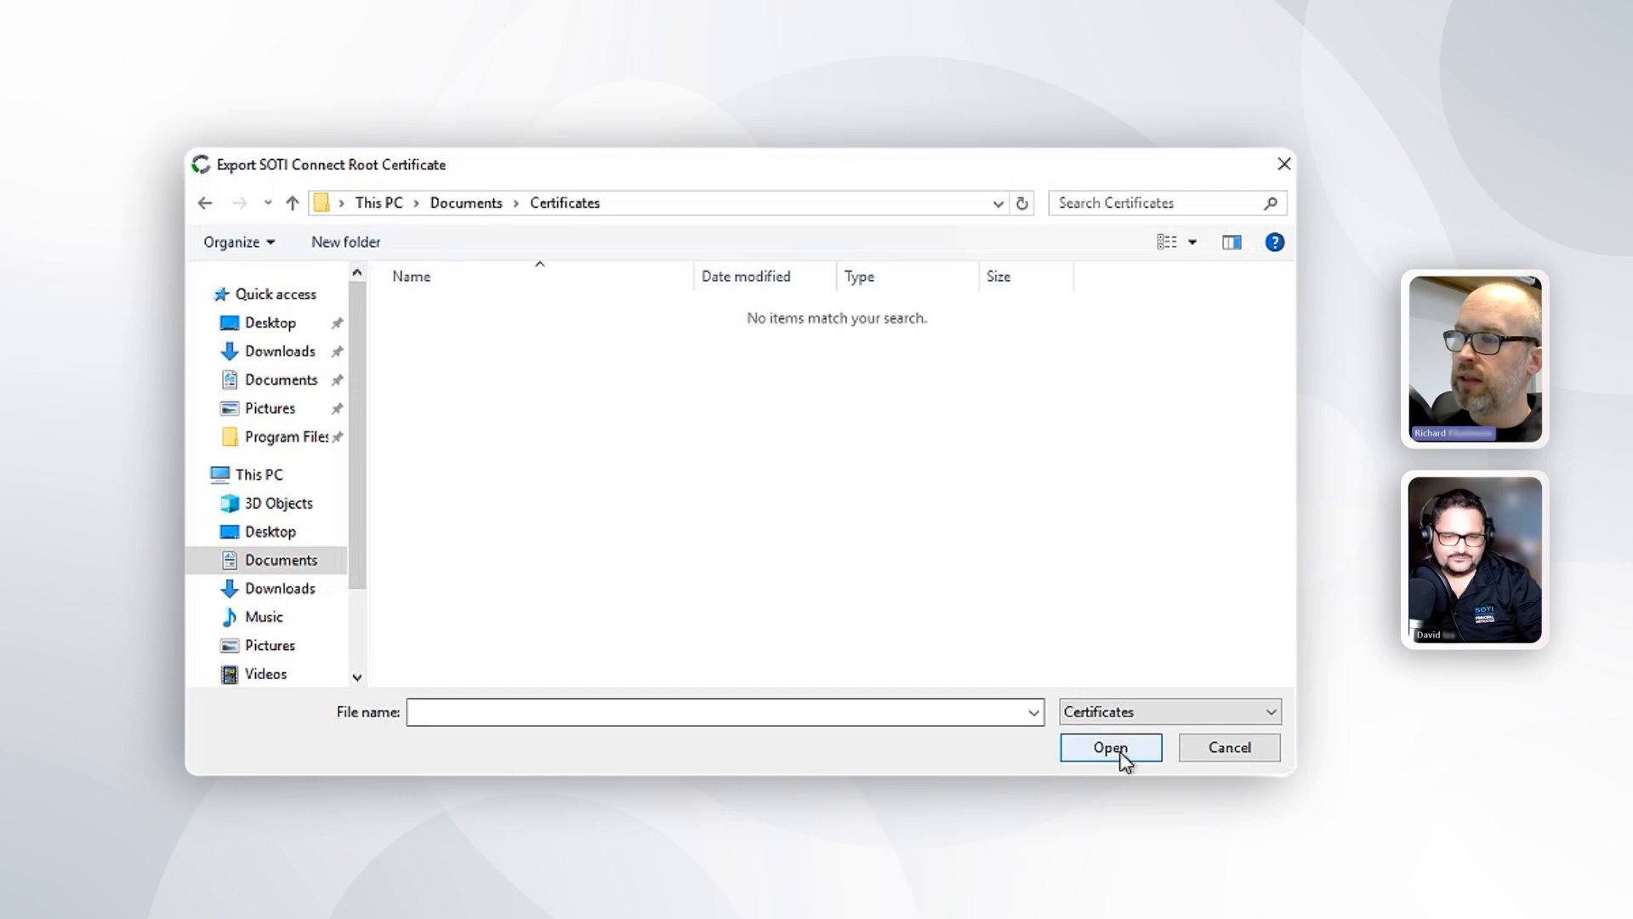
Name the exported root certificate file Root and confirm its location in the Certificates folder.
click(636, 713)
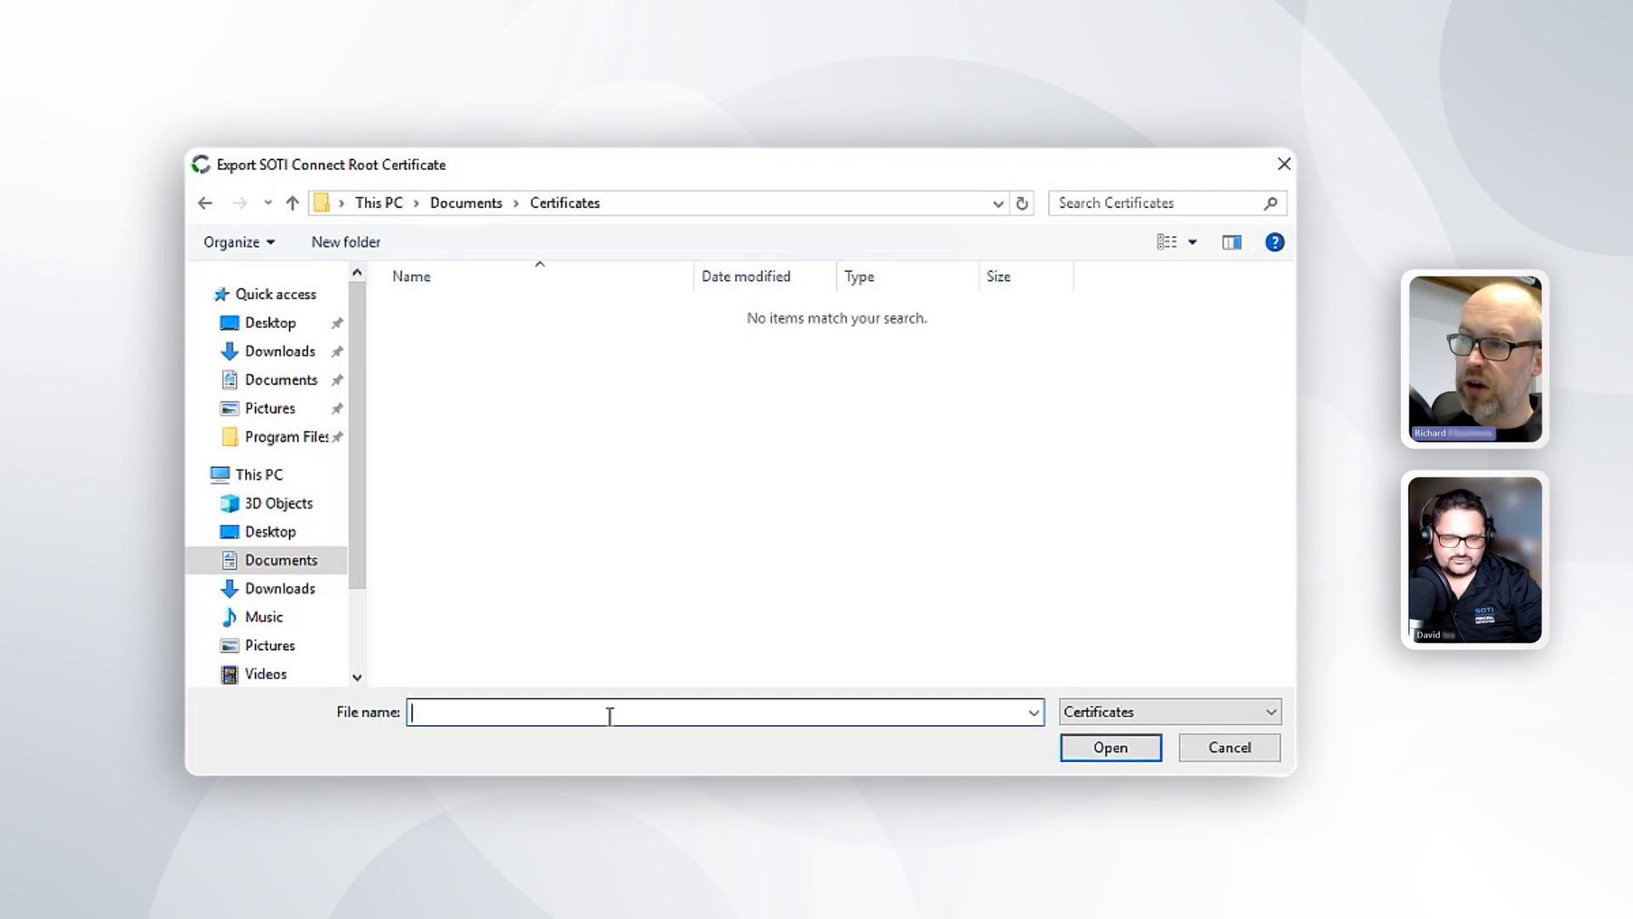
text(Root)
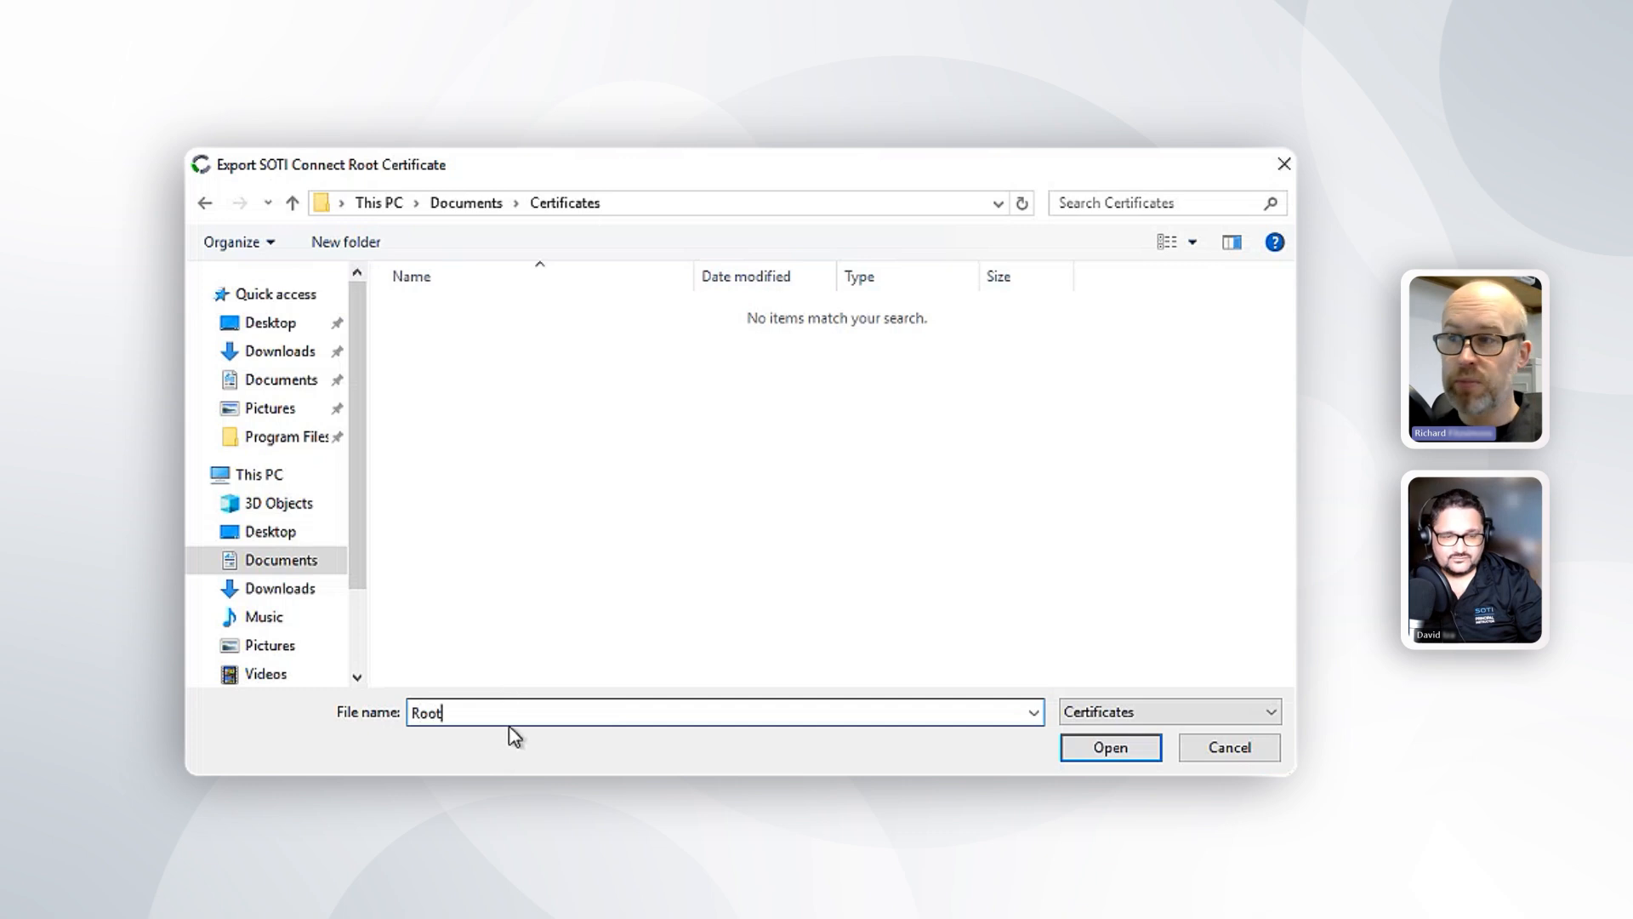
drag(477, 712, 417, 713)
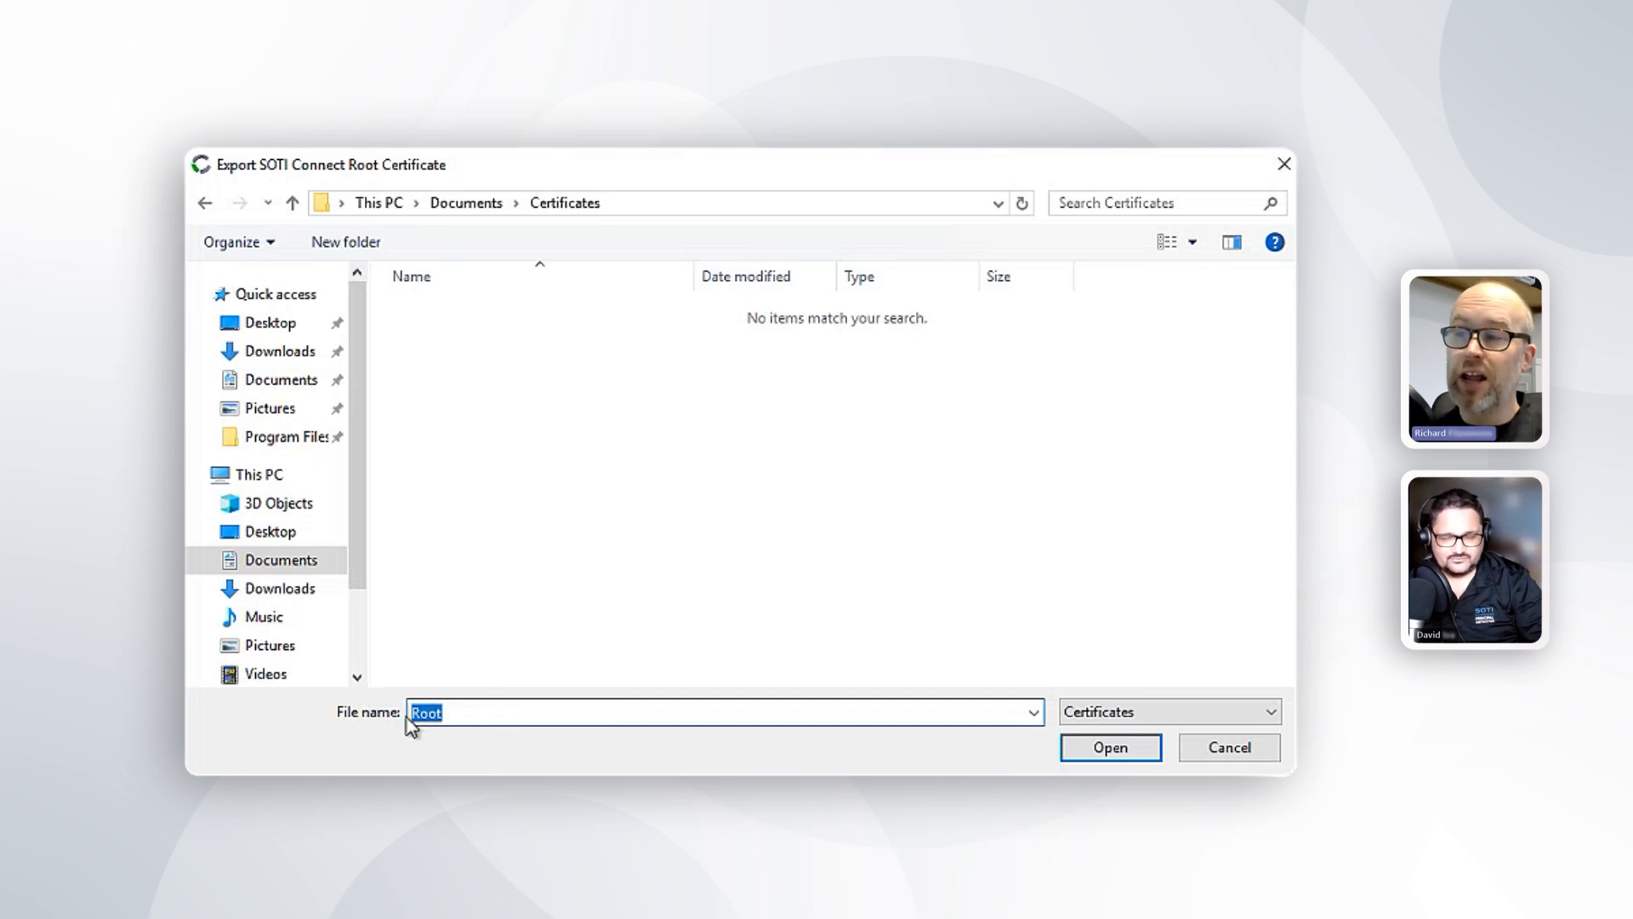
click(465, 712)
drag(465, 712, 400, 715)
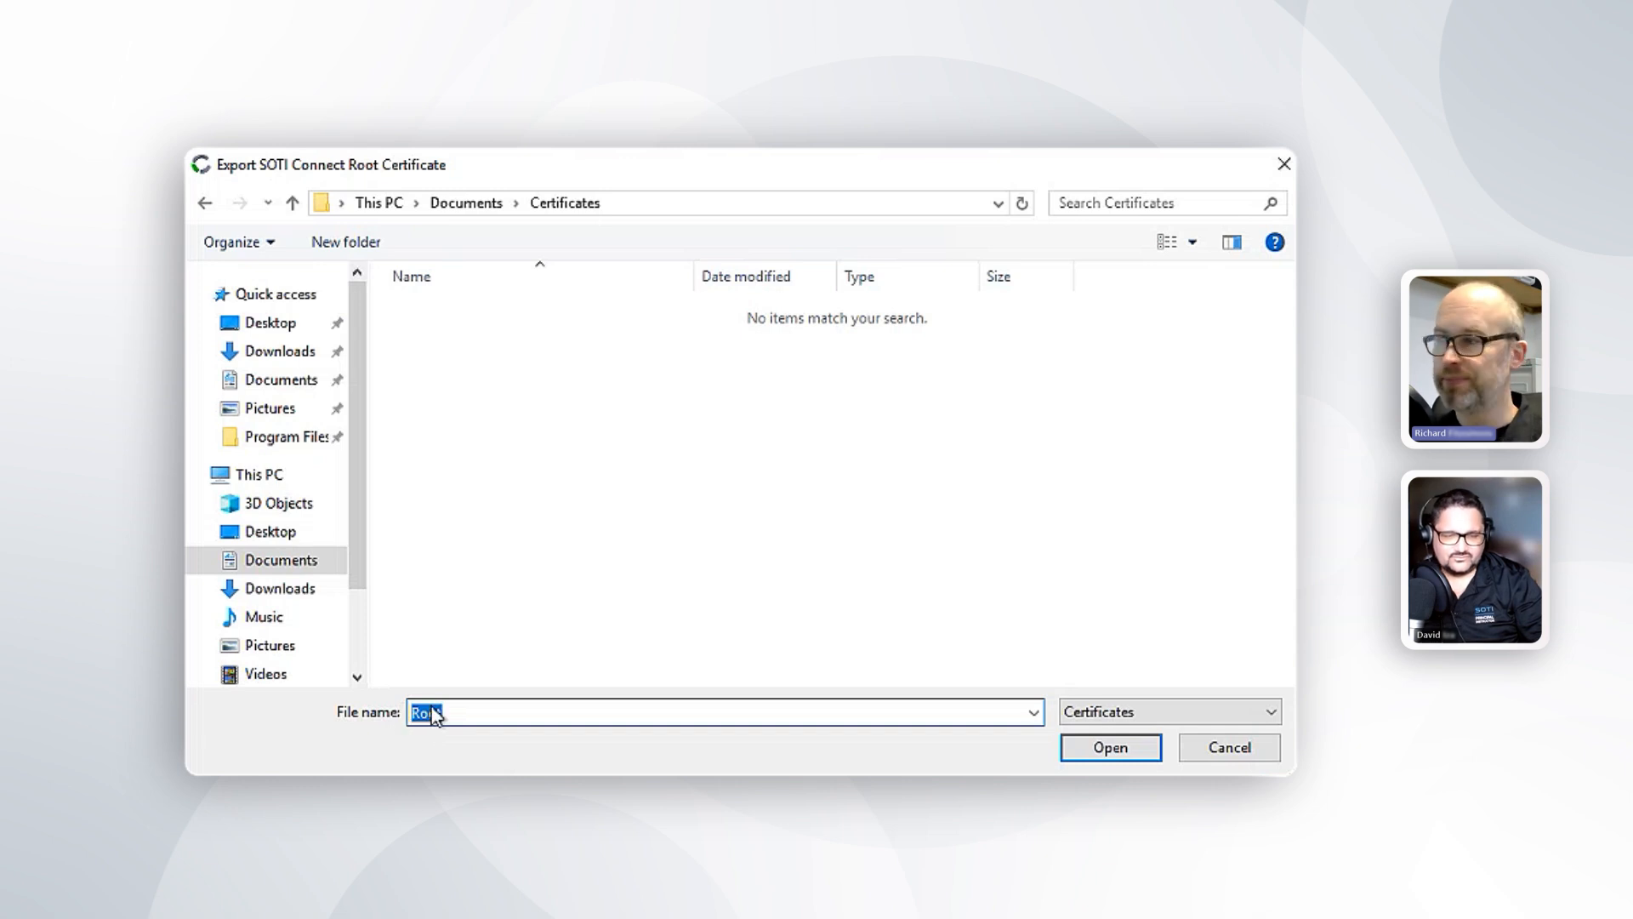
click(1133, 748)
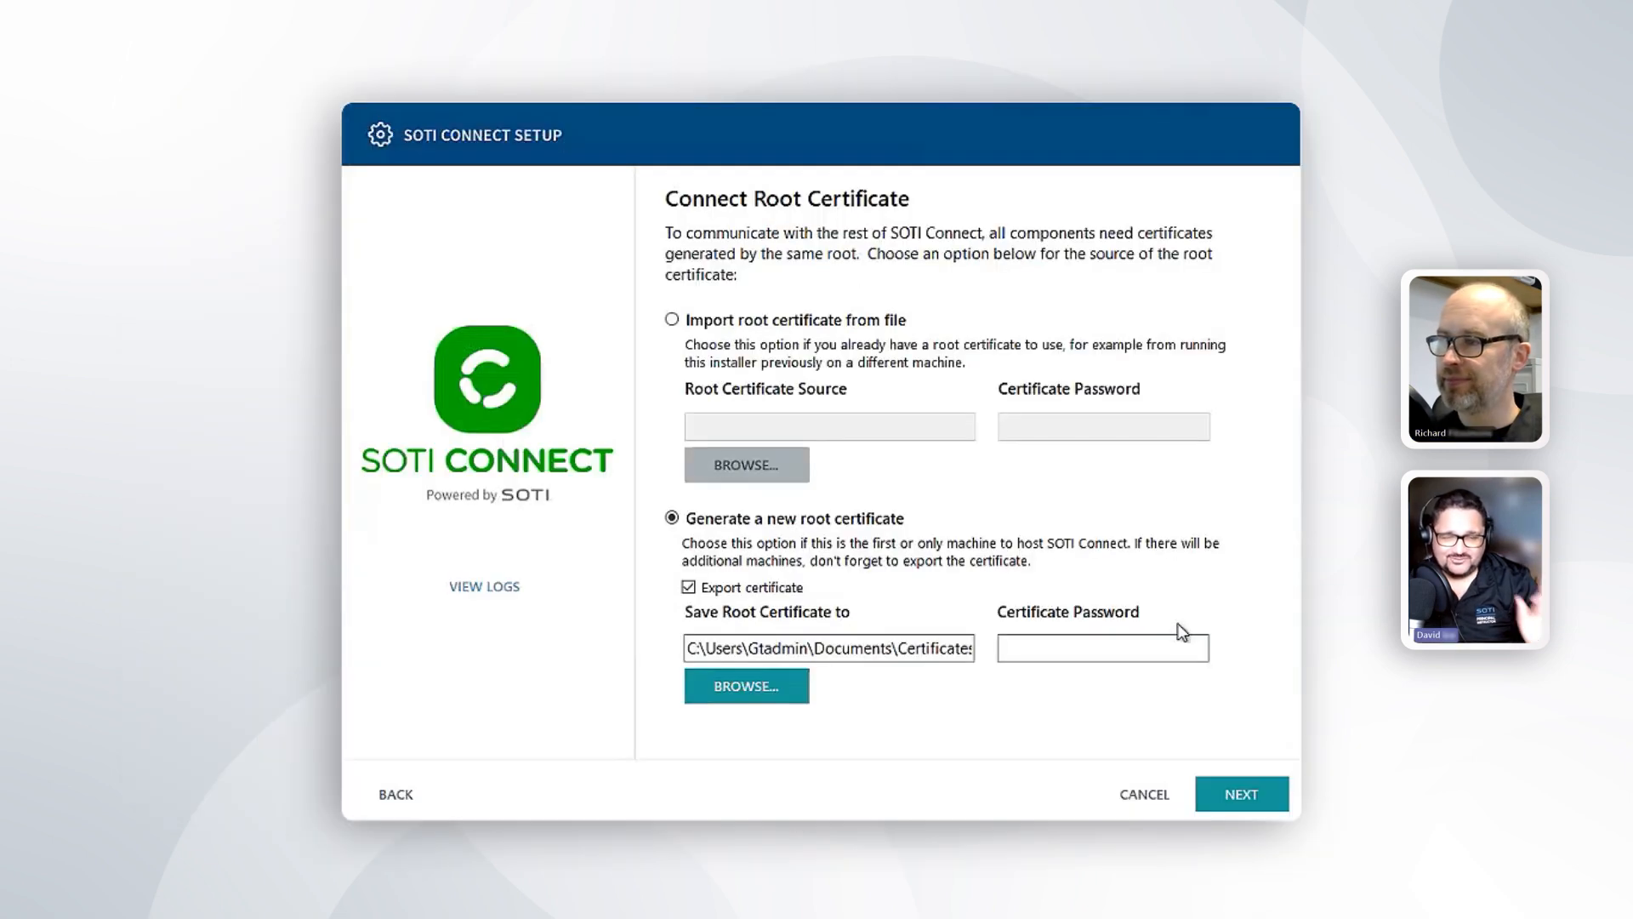
Enter the certificate password for the exported root certificate and continue to the Management Server HTTPS certificate.
click(1013, 651)
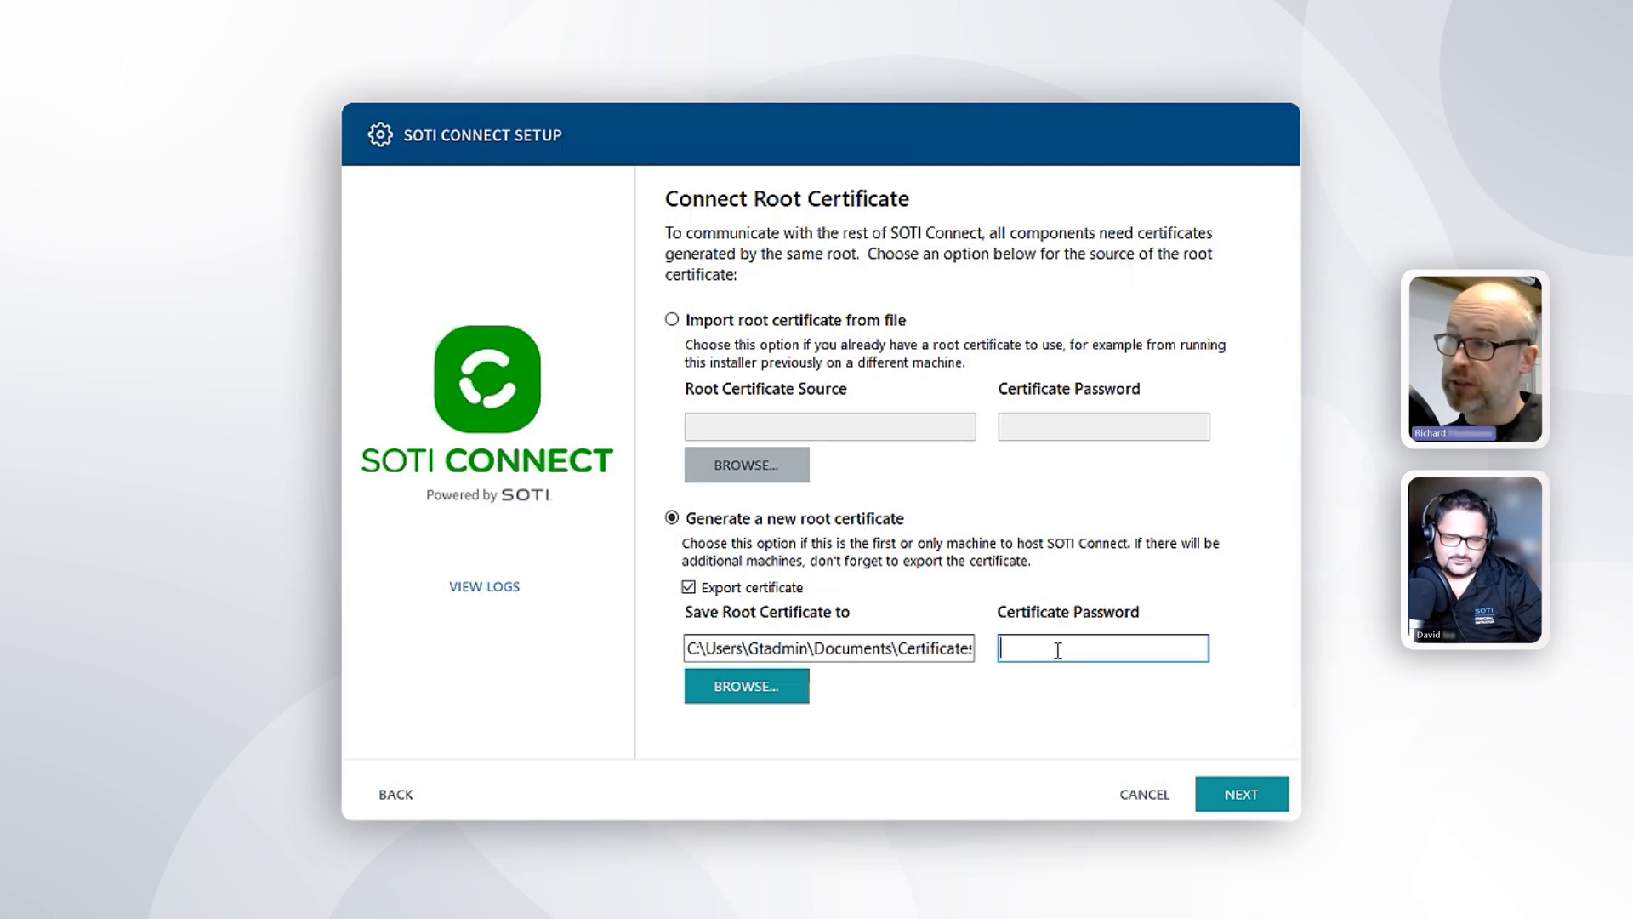
key(ctrl+v)
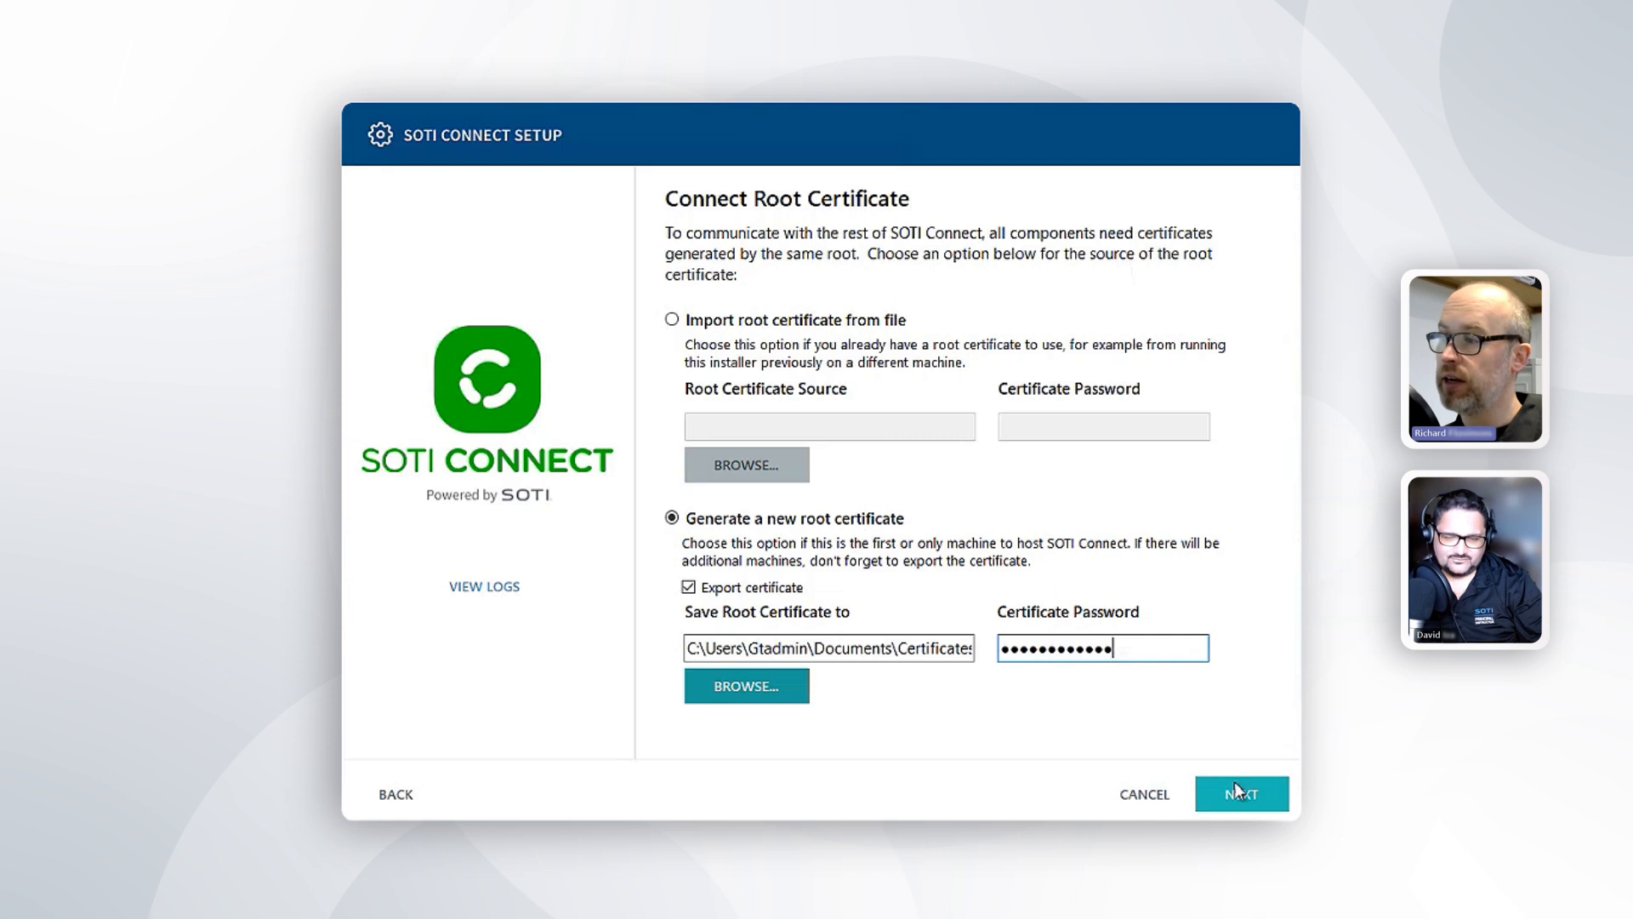
click(1208, 784)
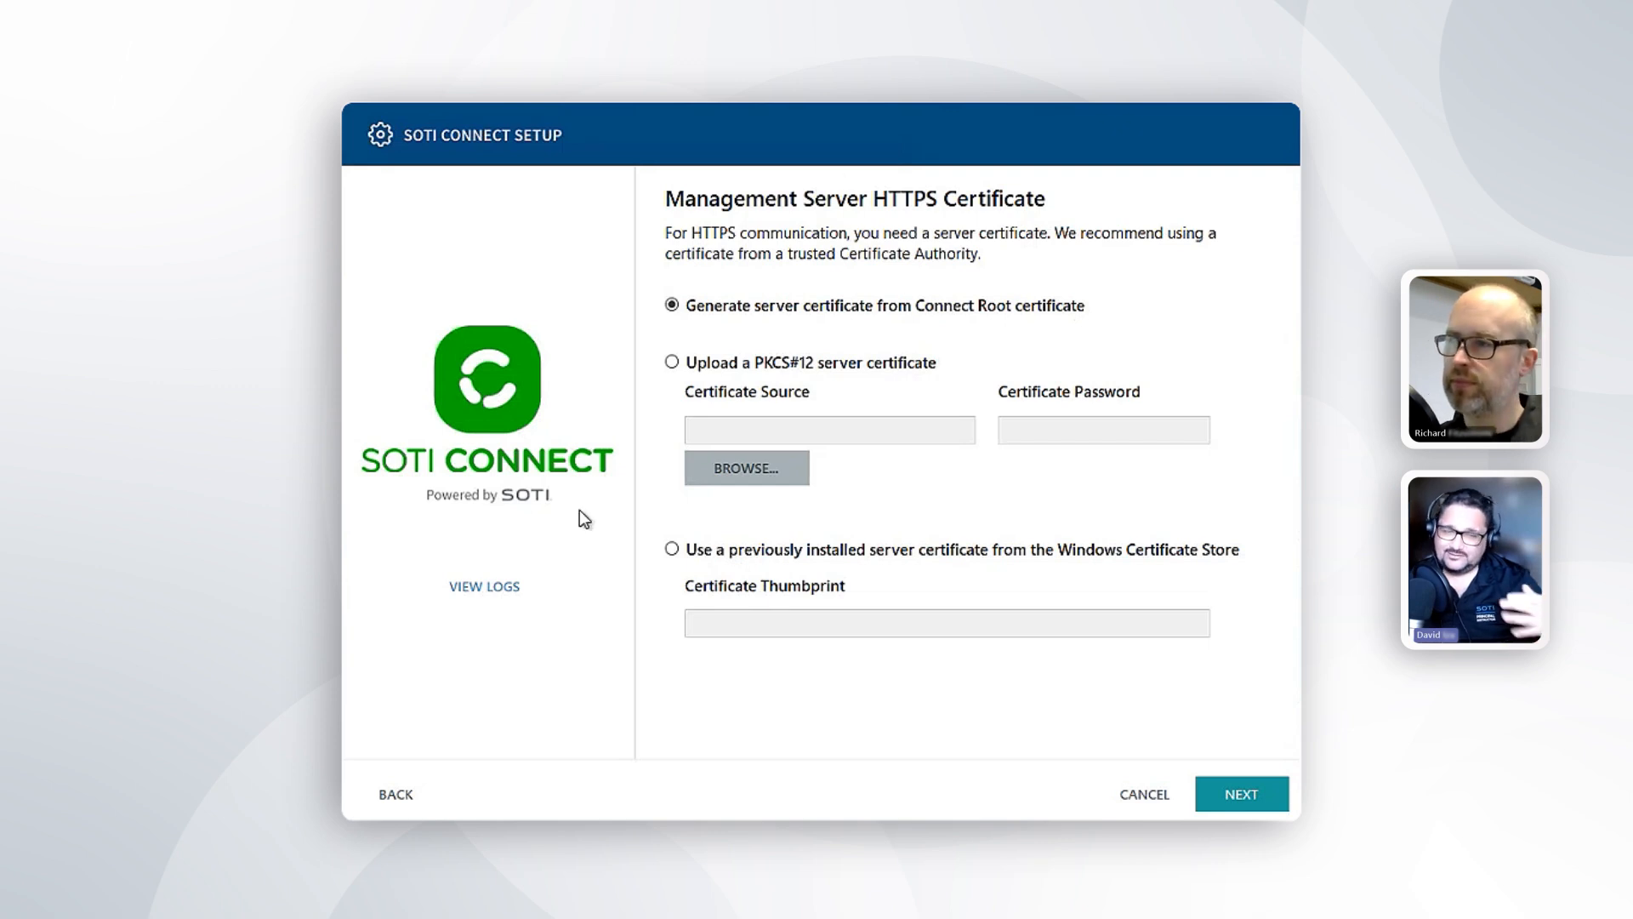
Use the previously installed Windows Certificate Store certificate with thumbprint ee6c7e075c5e9f99f27cc78515e07f5bbfb5df26 for the Management Server and continue.
click(671, 550)
click(729, 619)
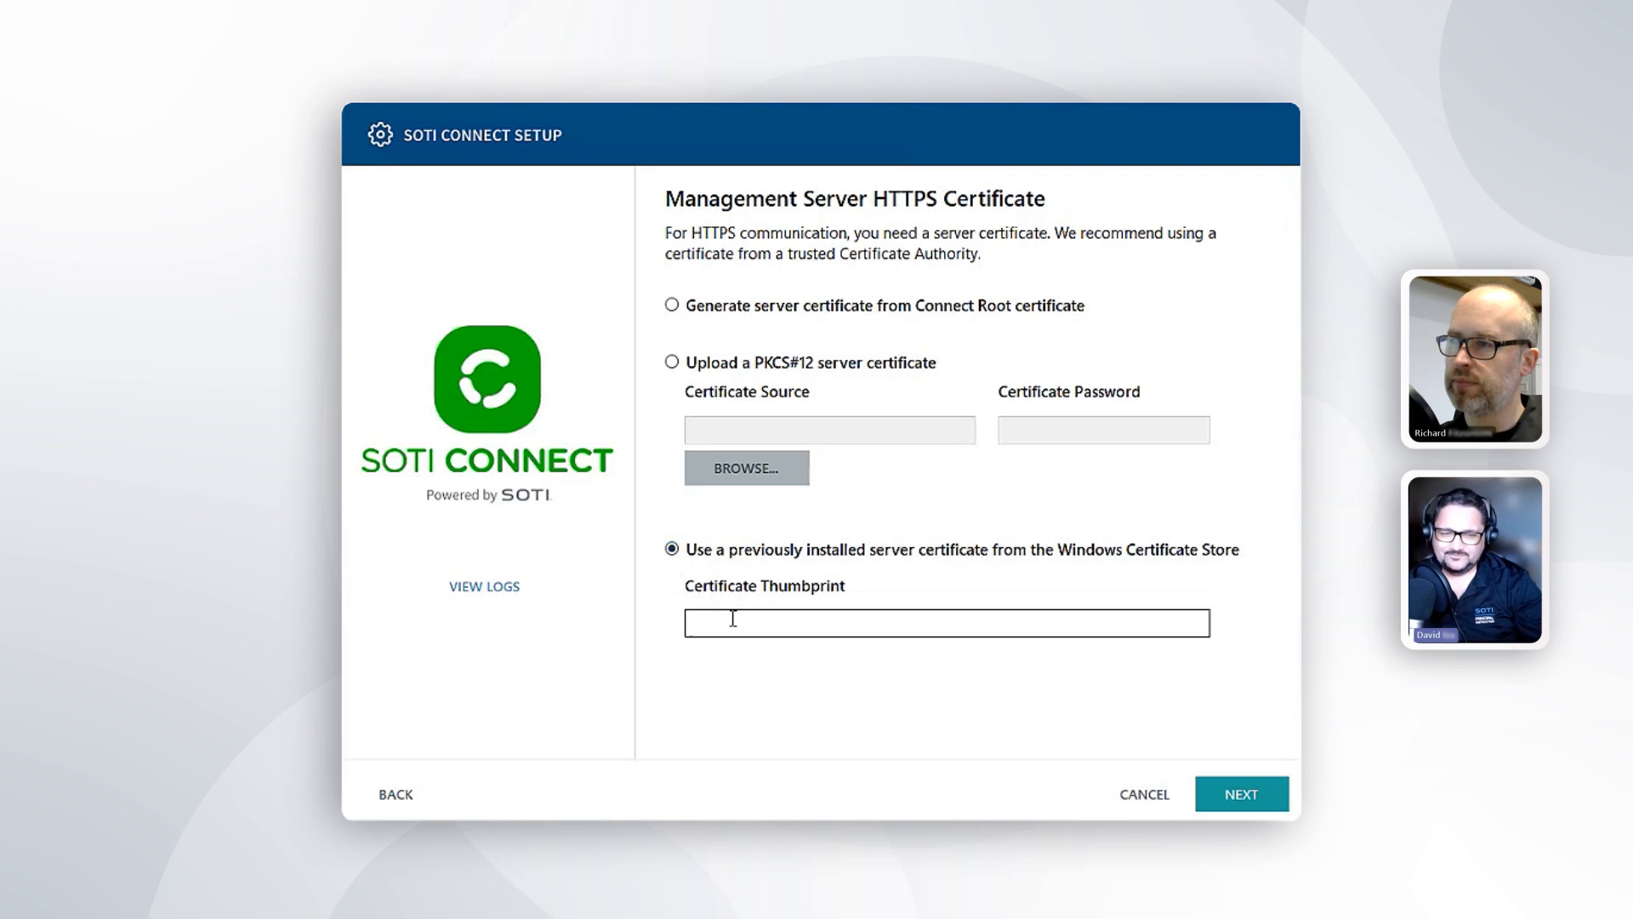
text(ee6c7e075c5e9f99f27cc78515e07f5bbfb5df26)
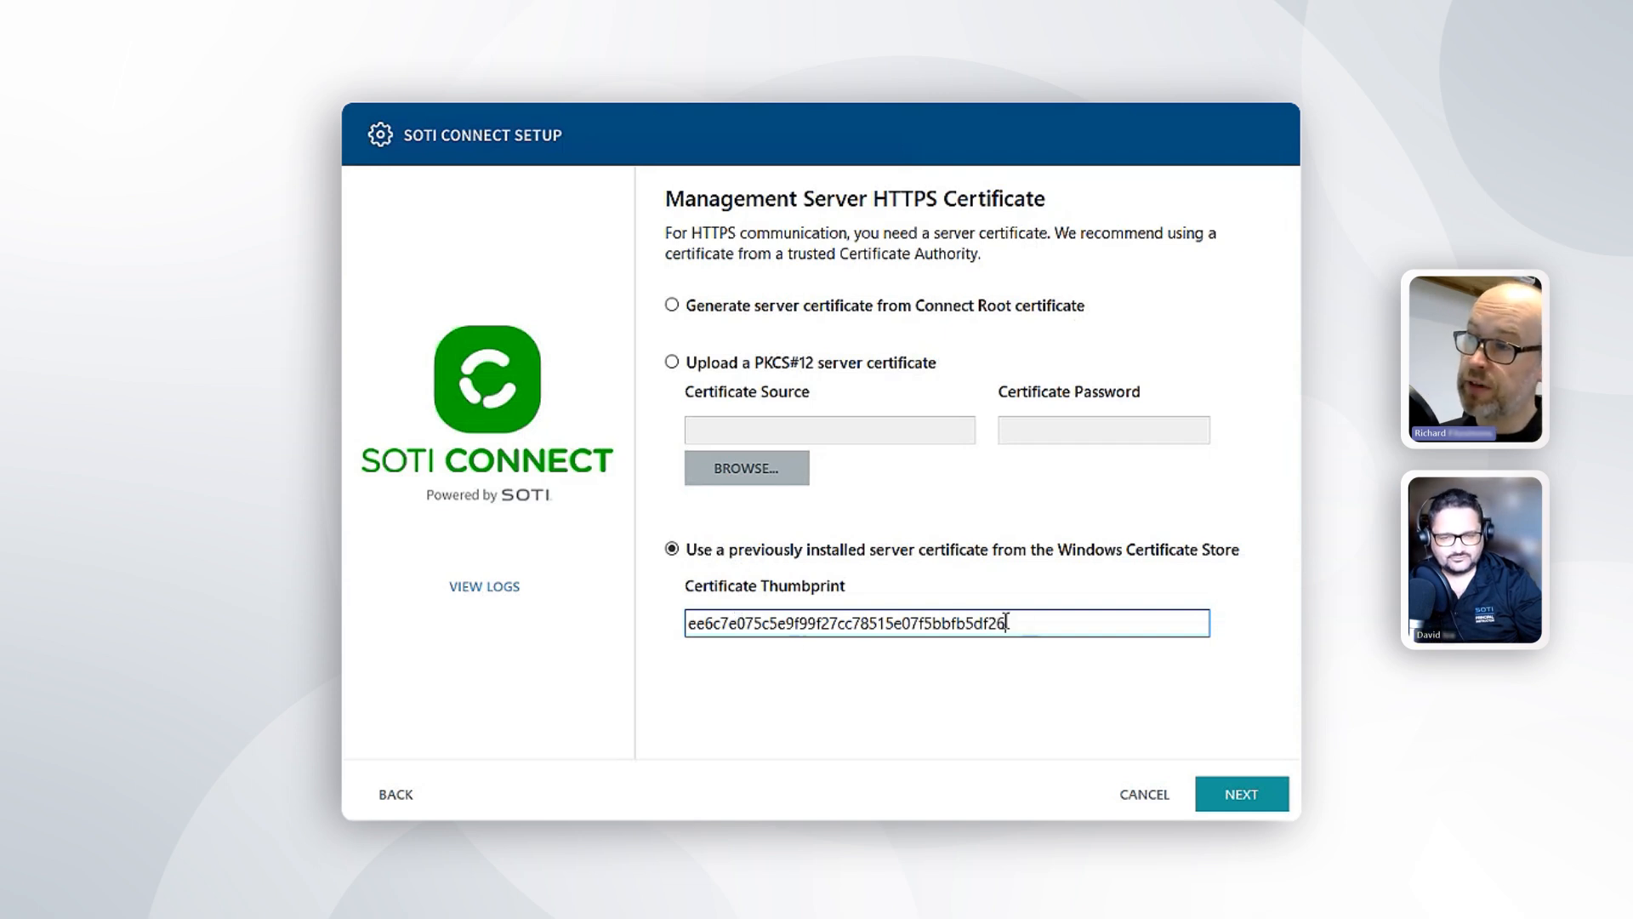
drag(1007, 621, 687, 625)
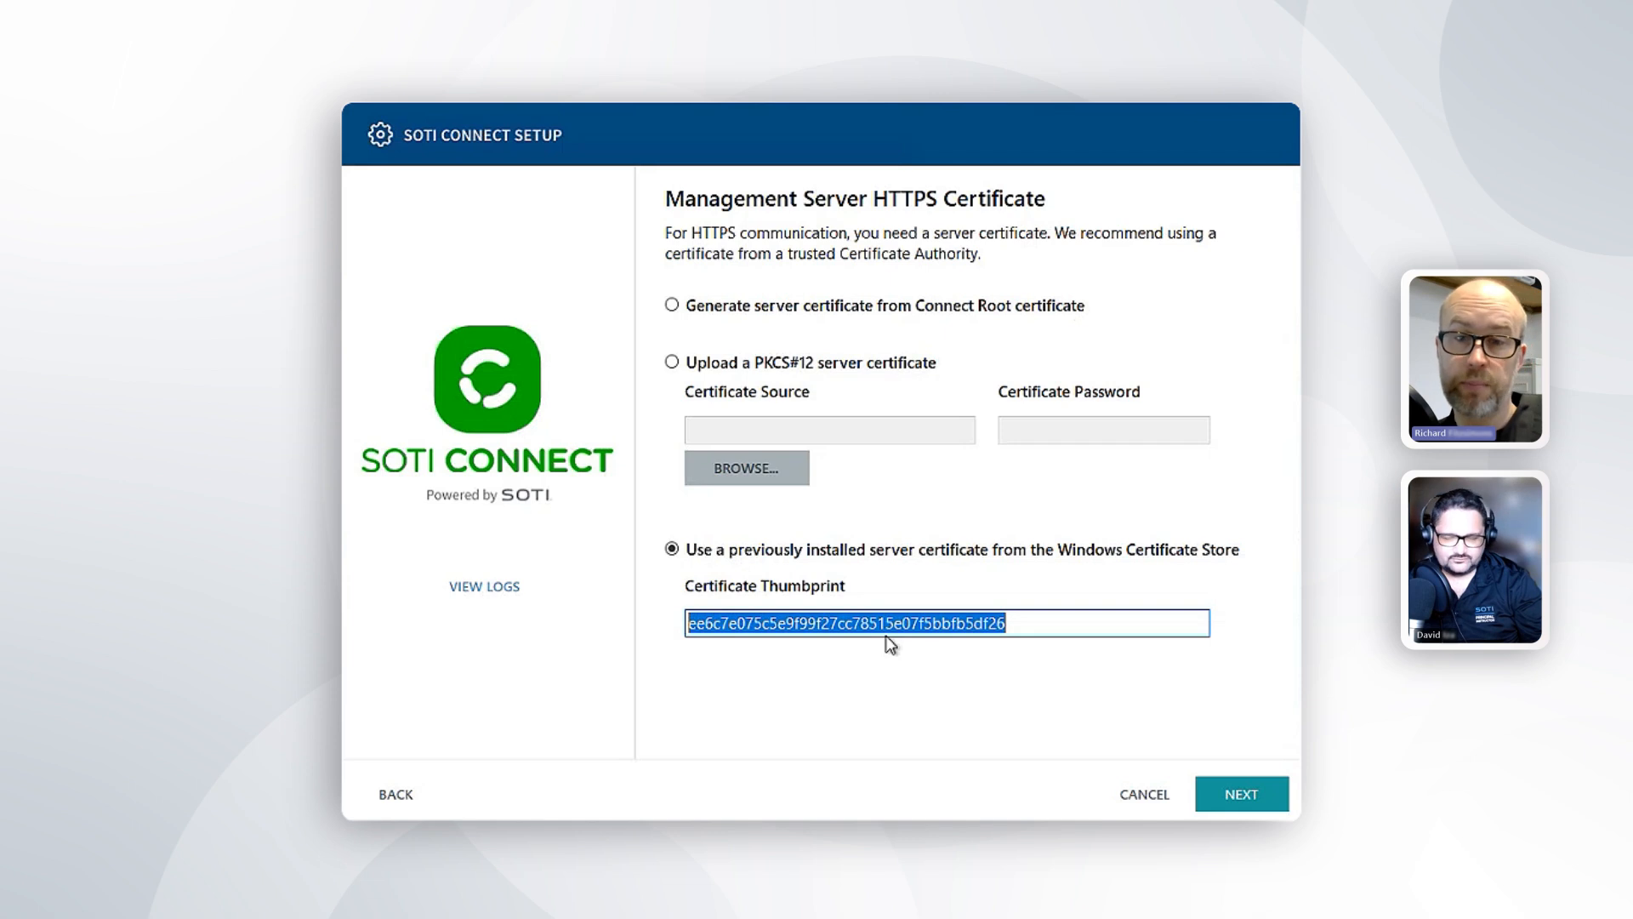
click(1279, 808)
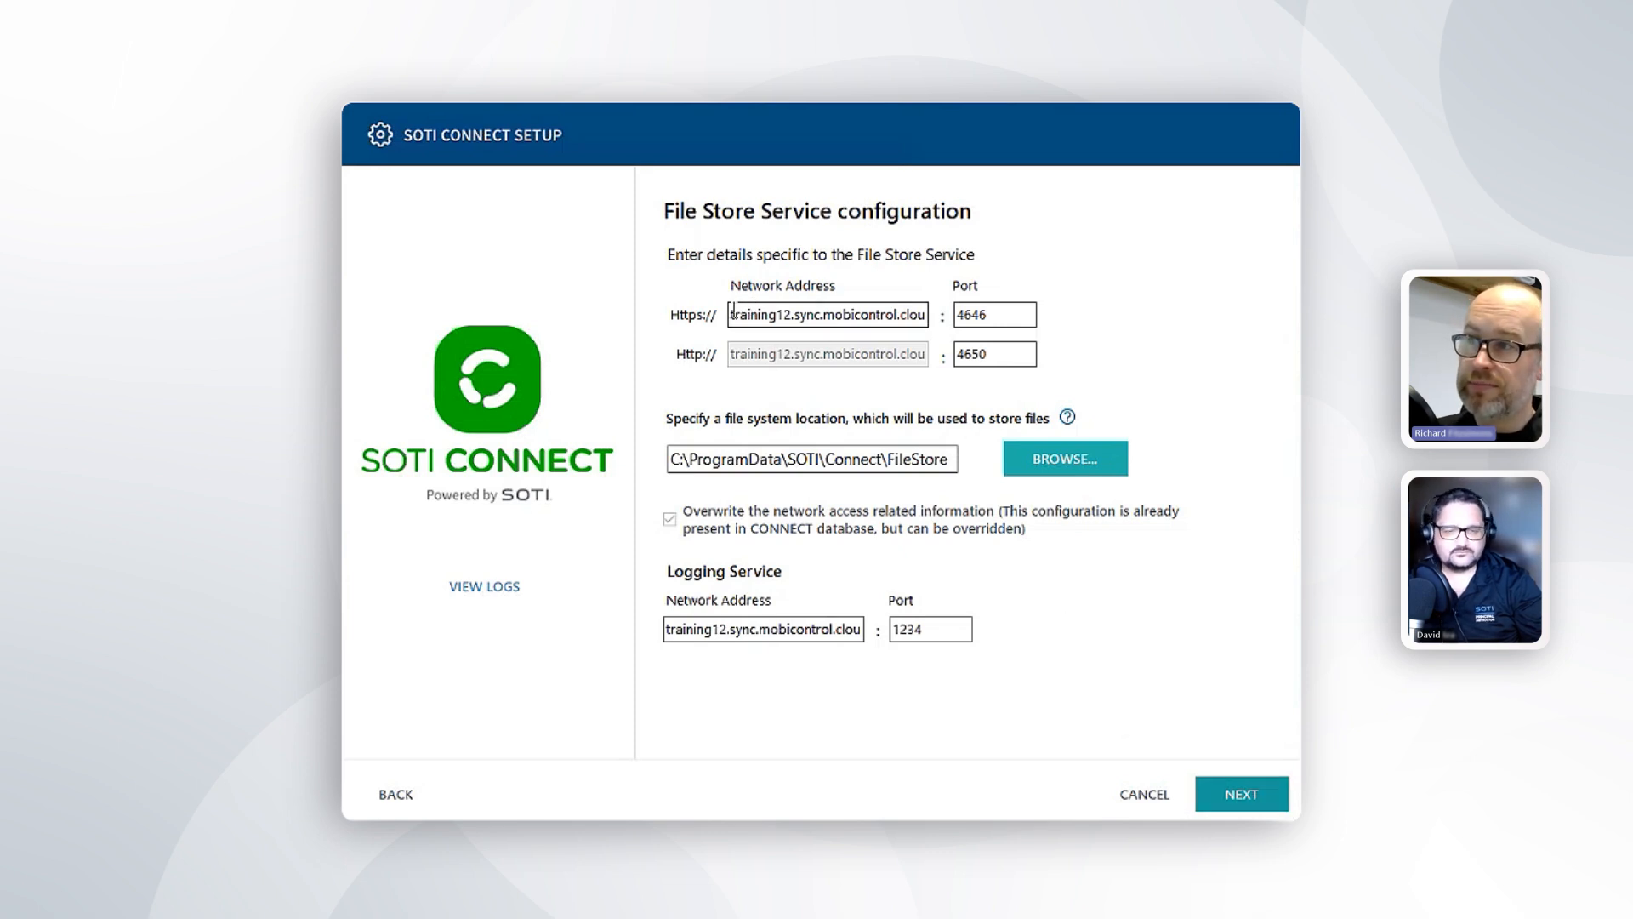
Accept the default File Store Service addresses, ports and storage location, and generate its HTTPS certificate from the Connect Root certificate.
drag(736, 313, 941, 314)
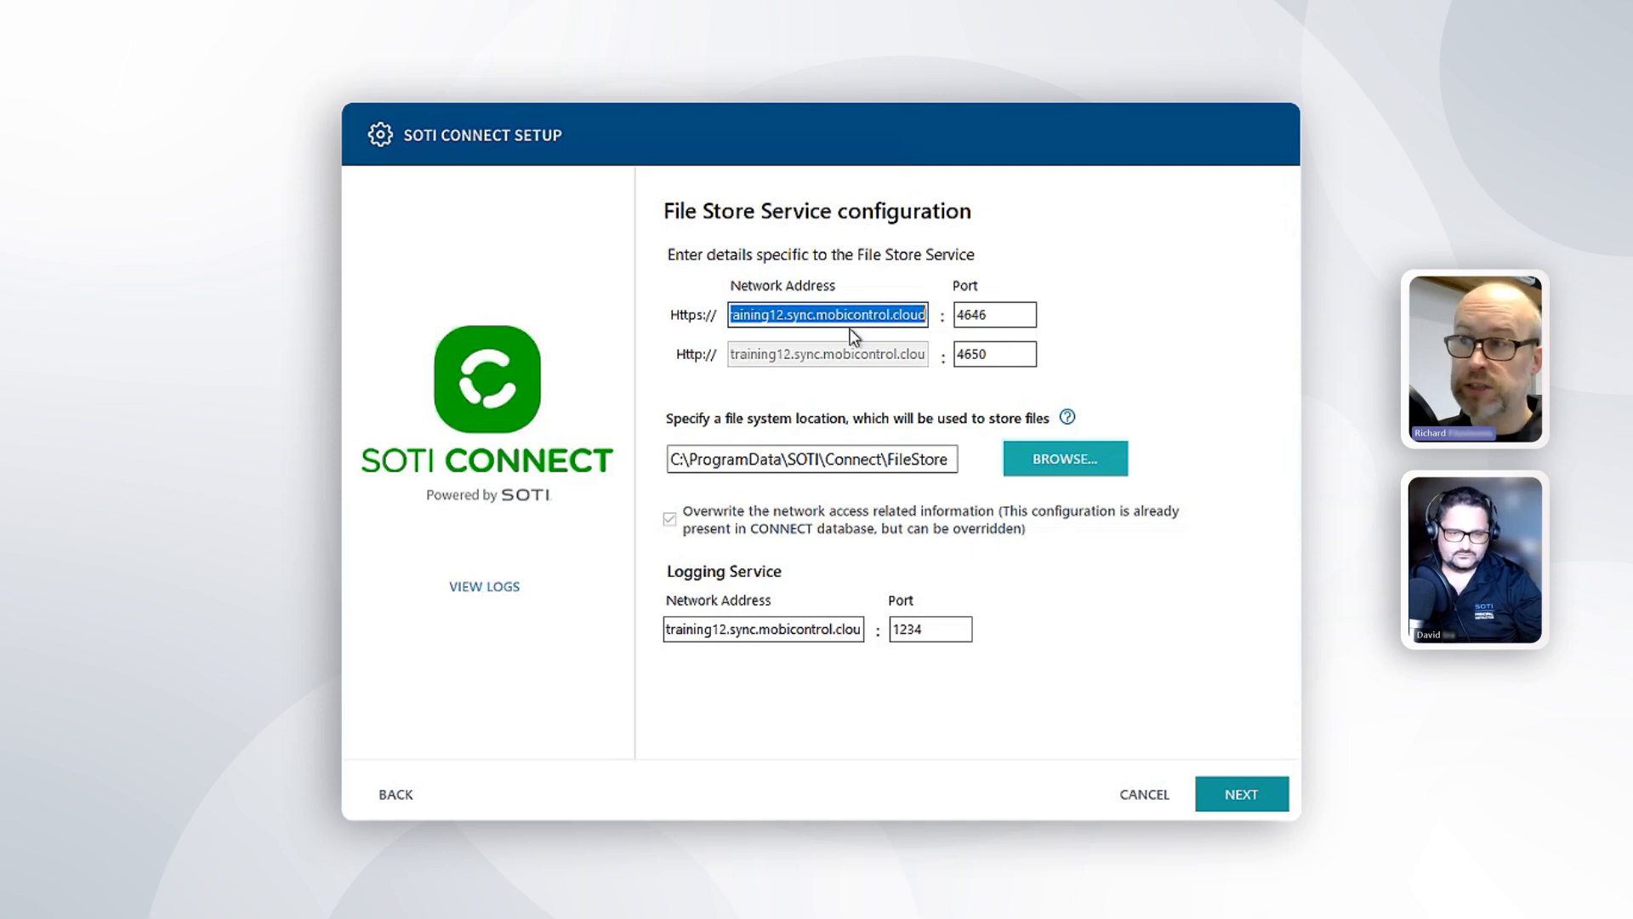
click(789, 315)
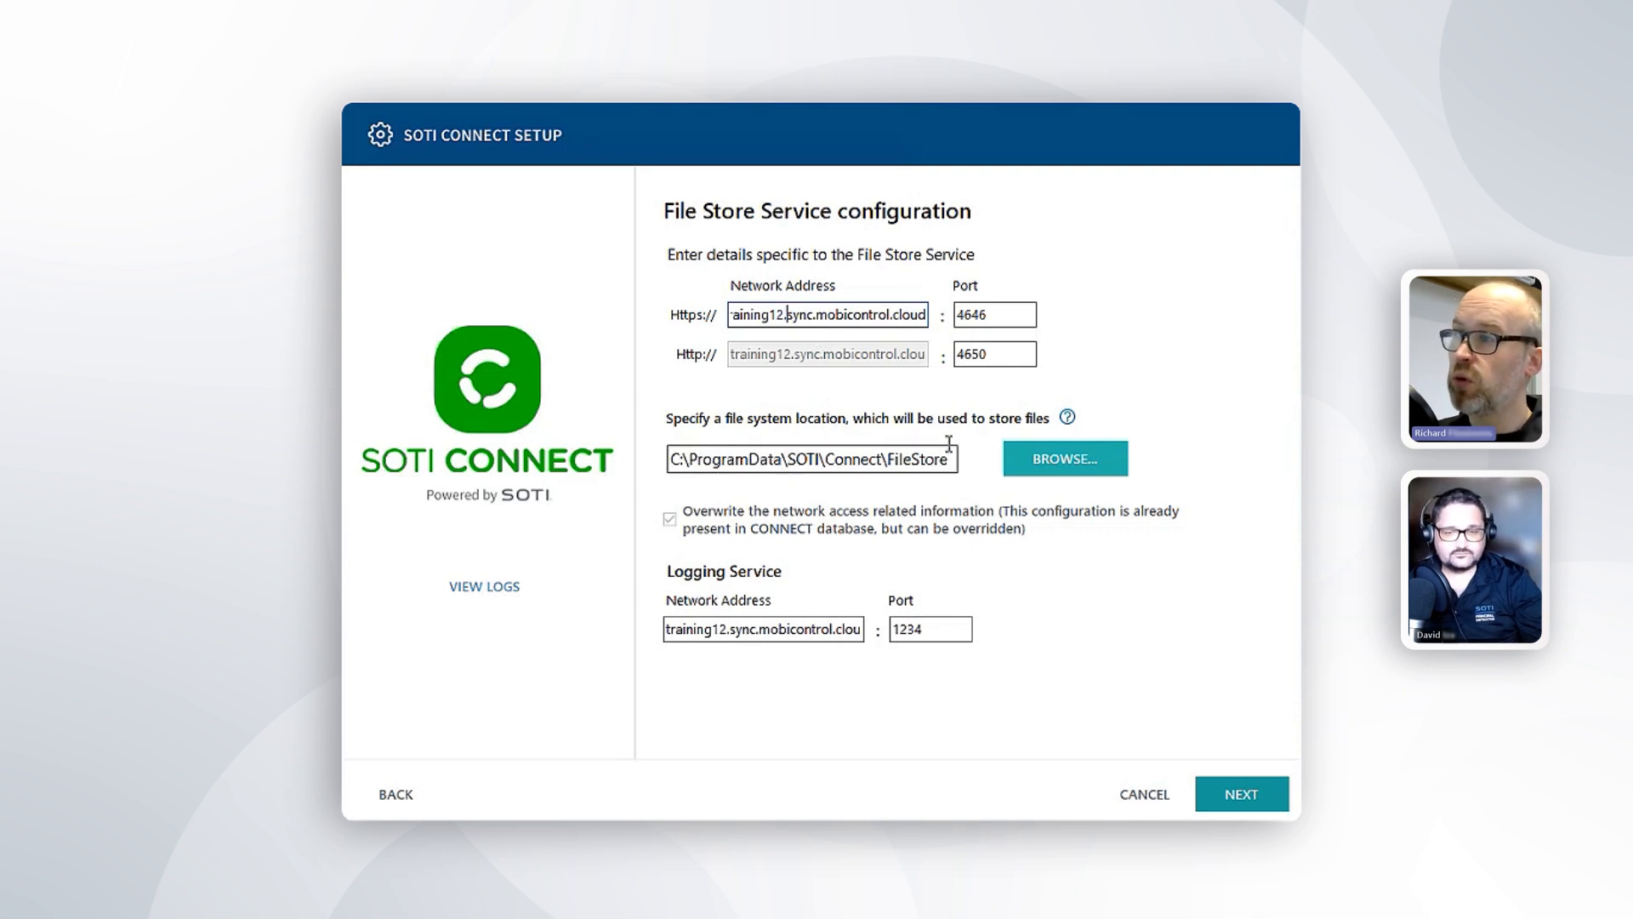
click(1006, 315)
click(1009, 353)
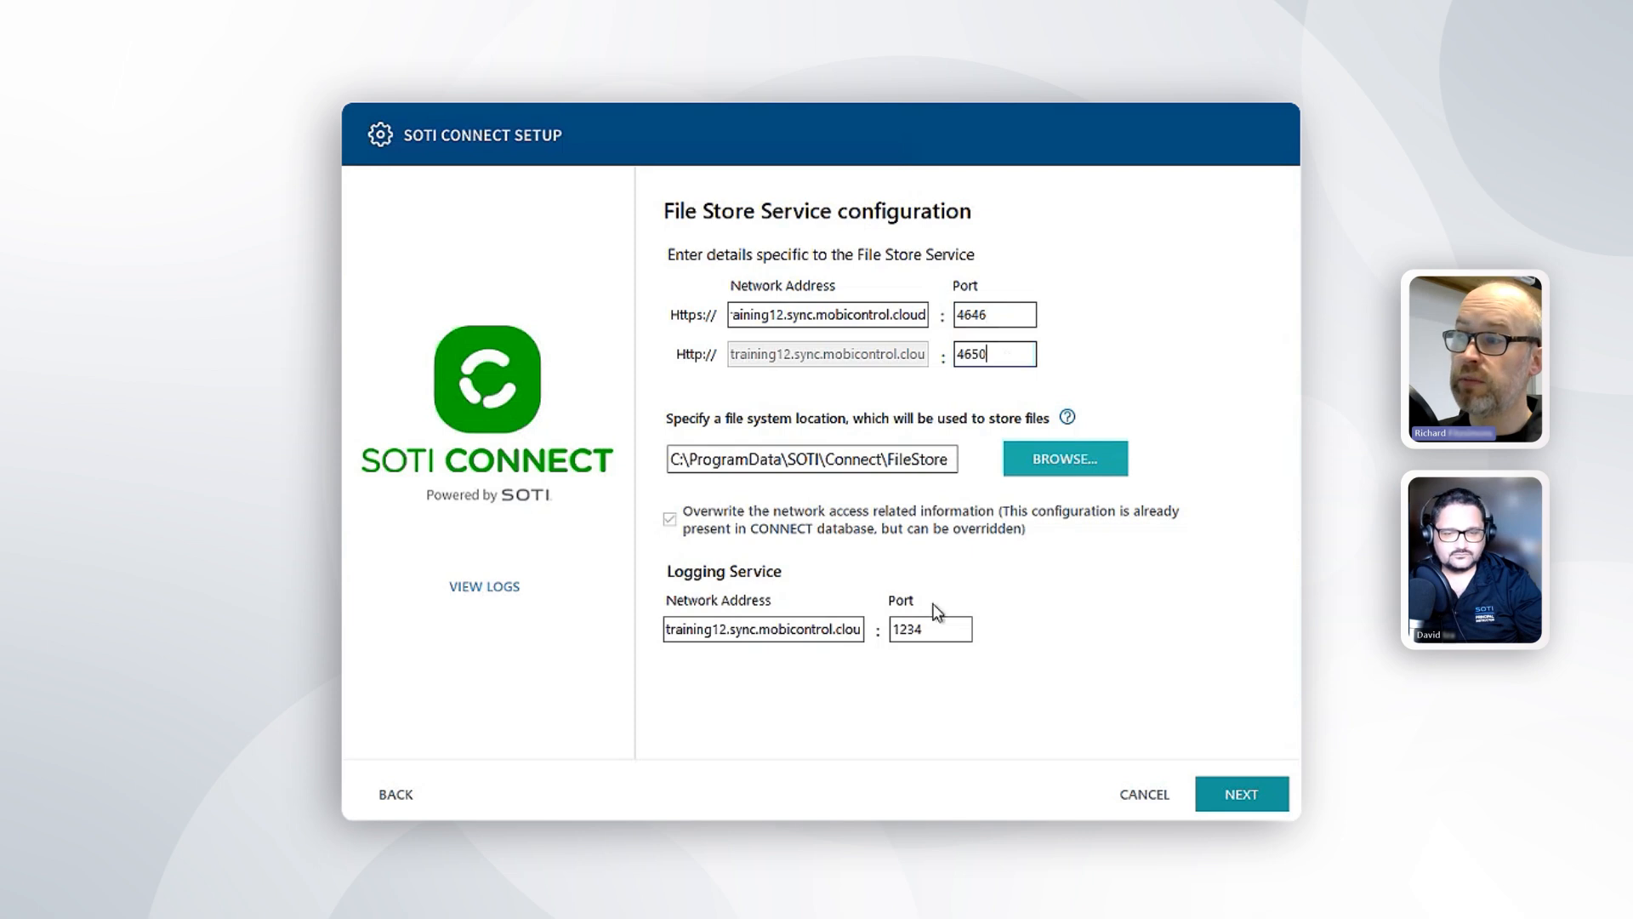
click(930, 627)
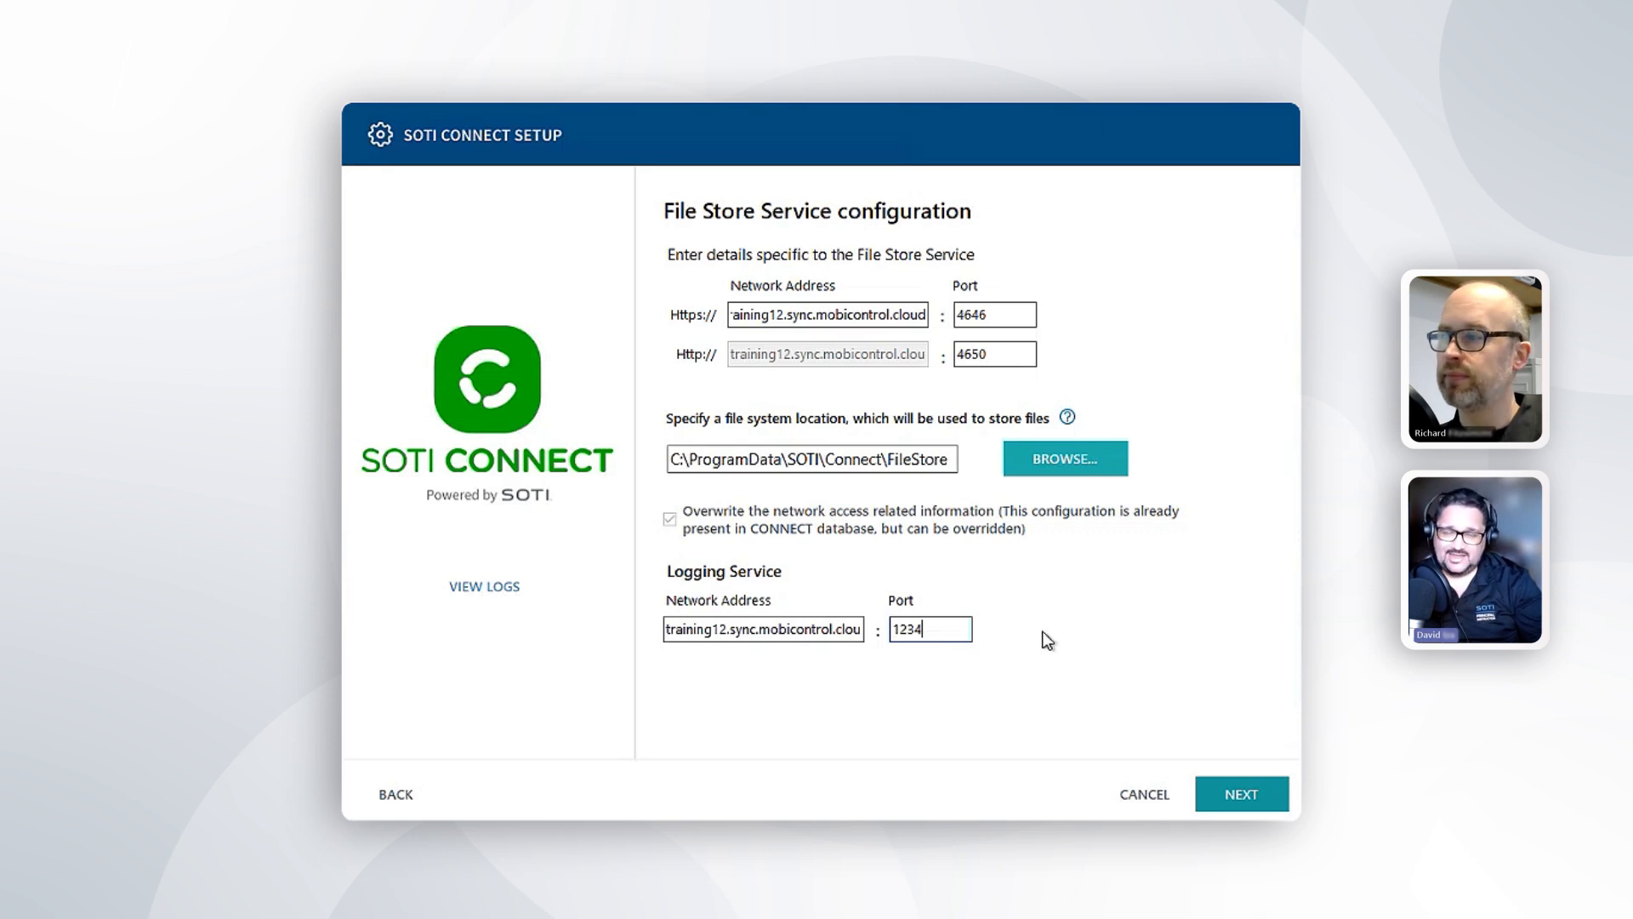
click(1275, 804)
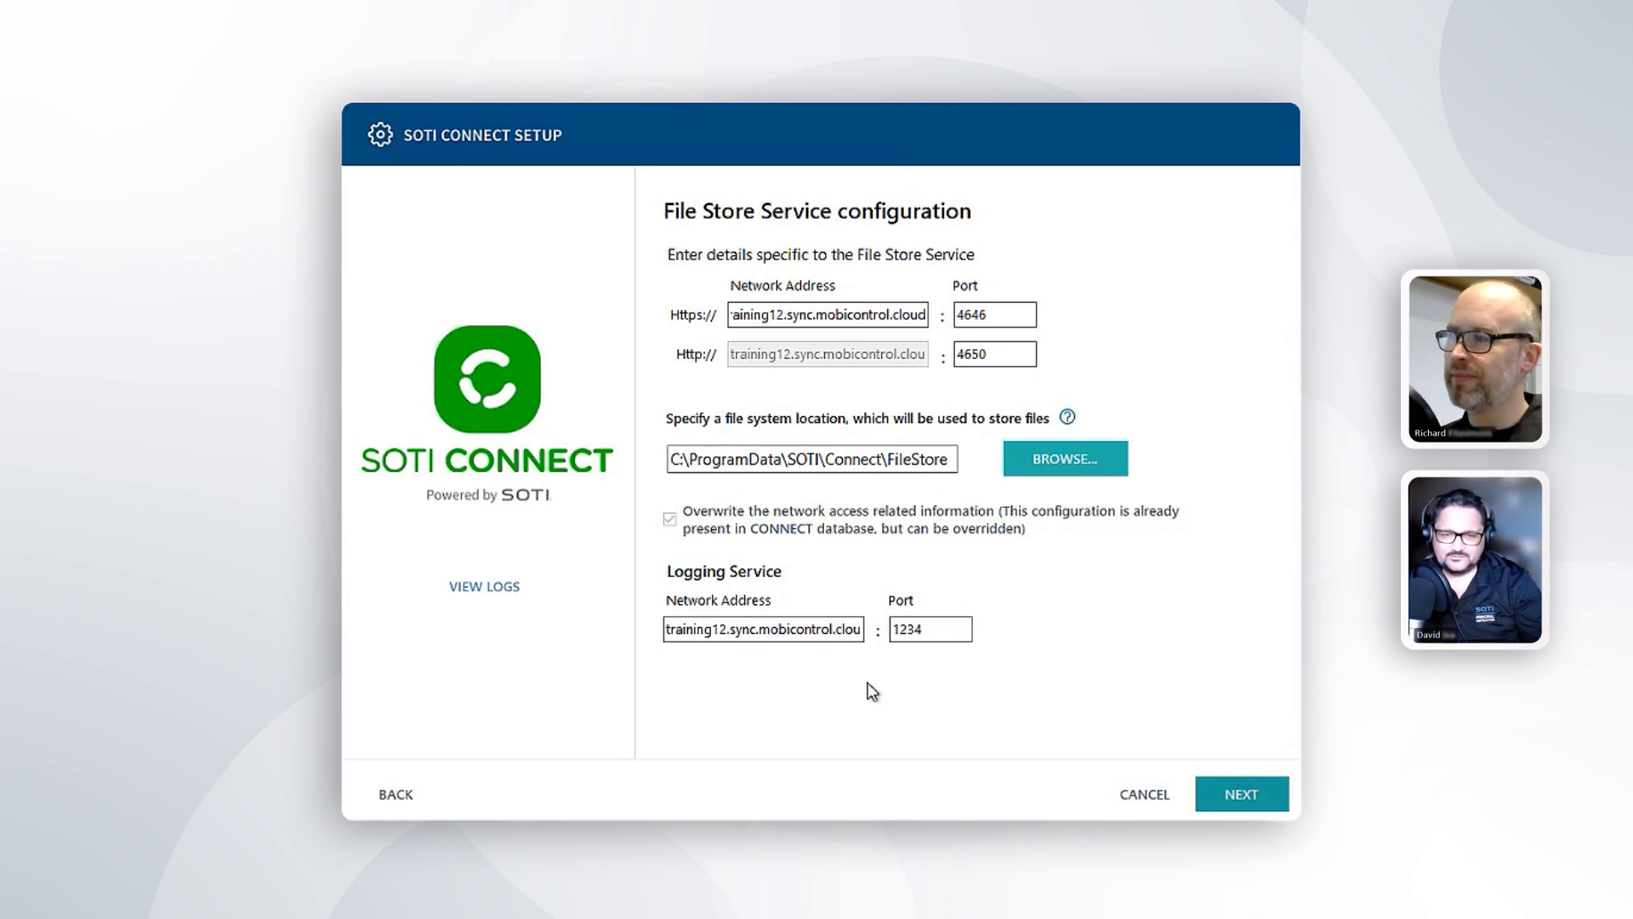
click(1251, 794)
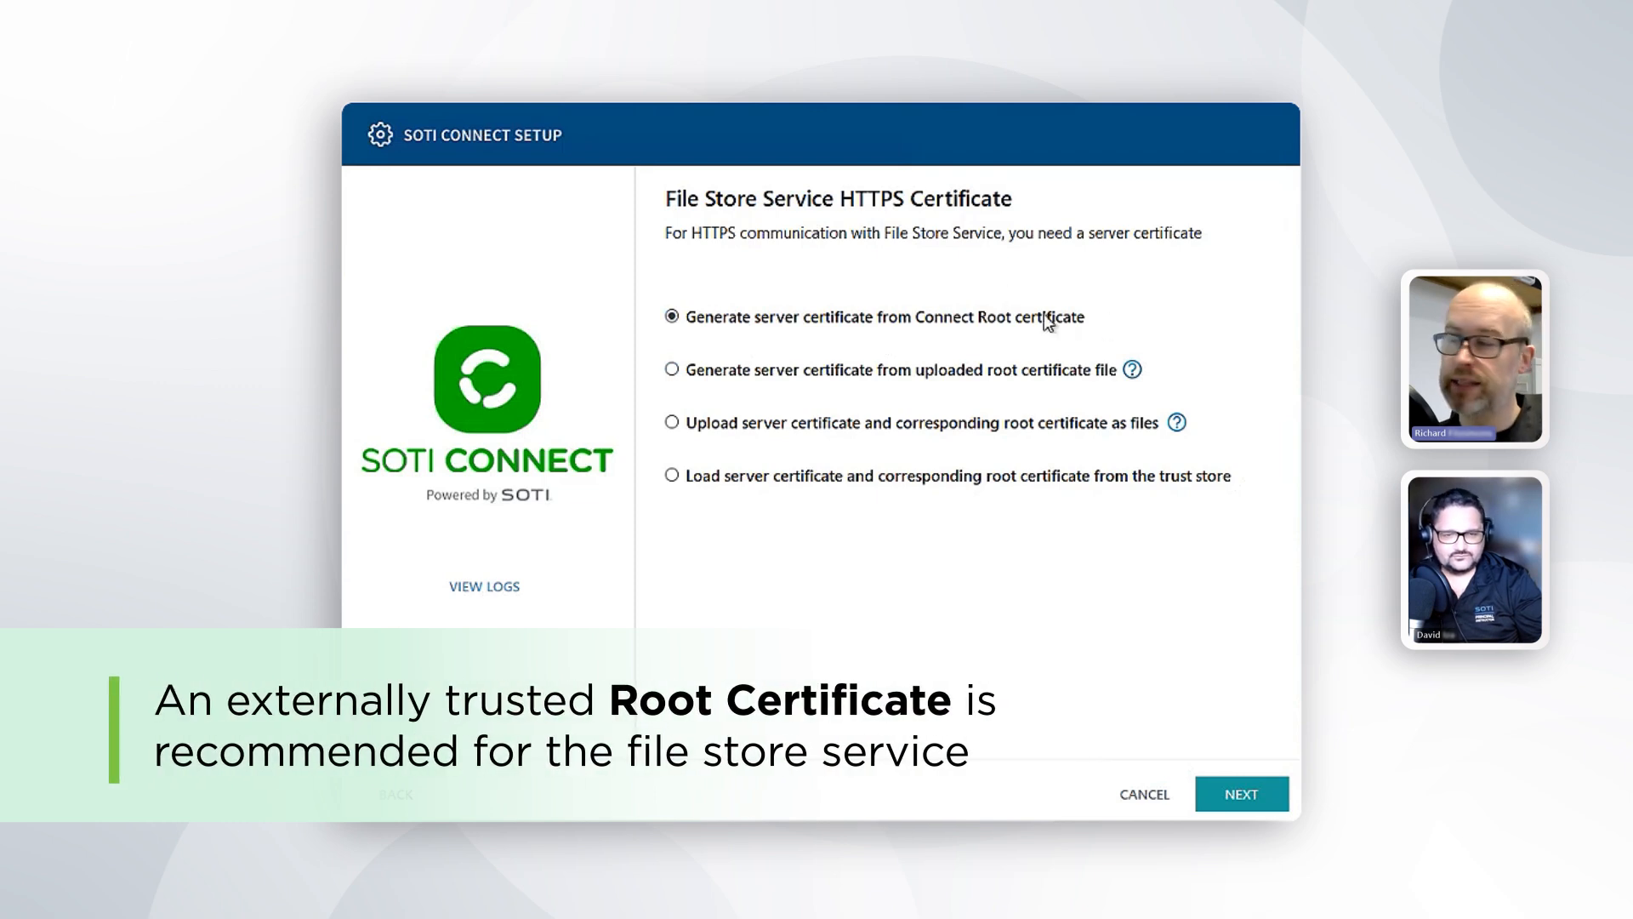
click(1266, 801)
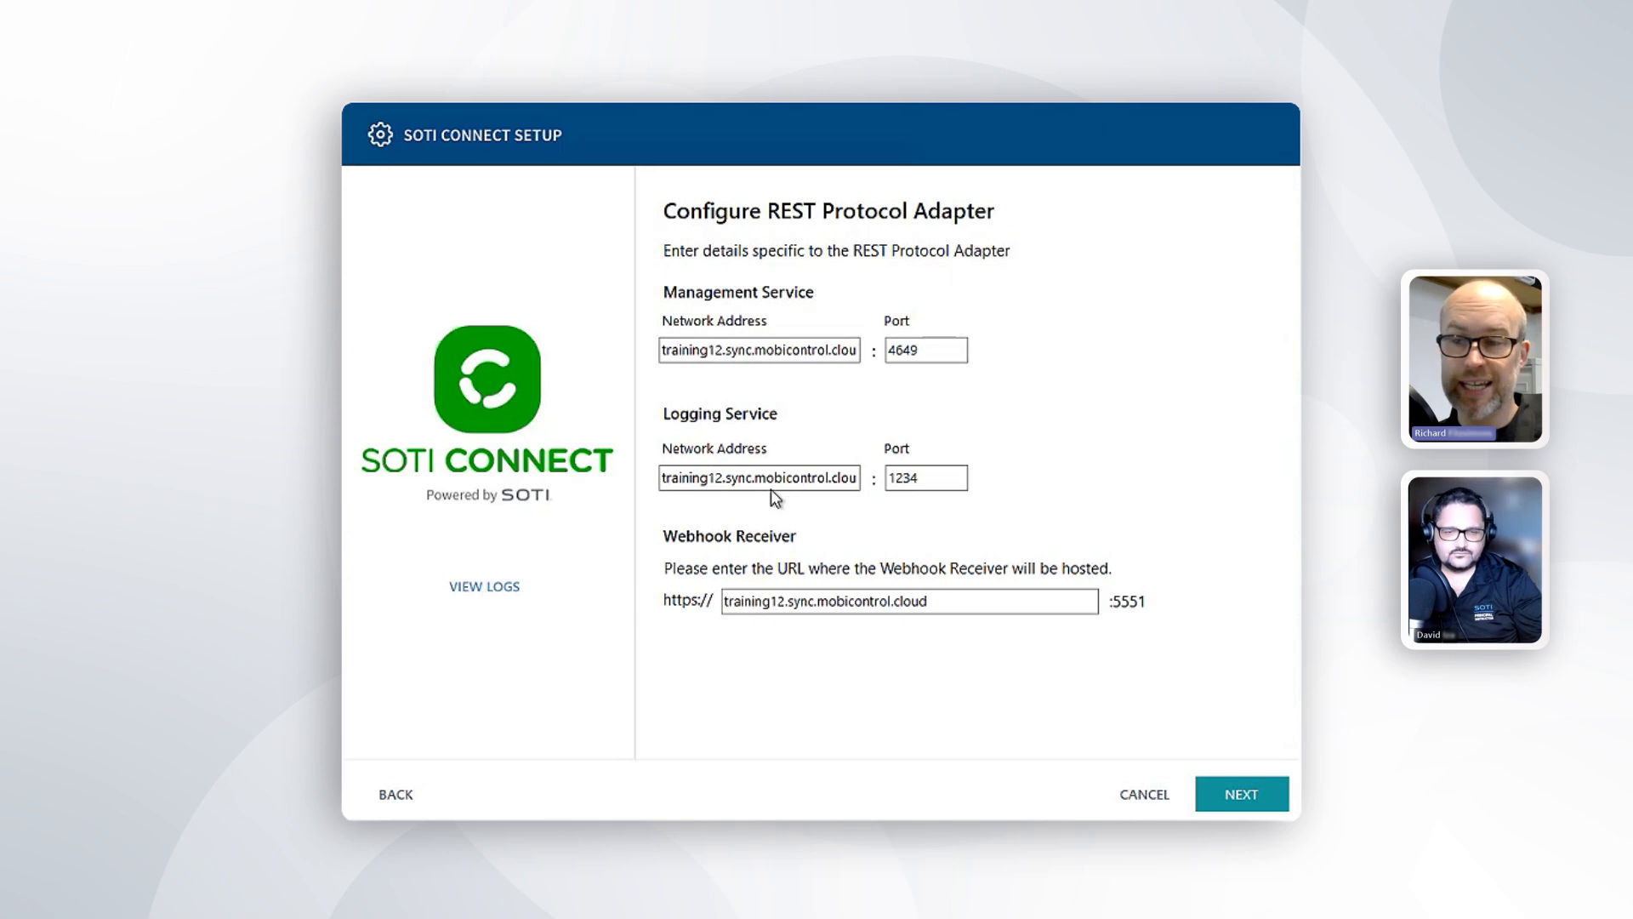
Accept the default REST, MQTT and MQTT RPC protocol adapter settings and continue to the ONVIF adapter configuration.
click(1275, 806)
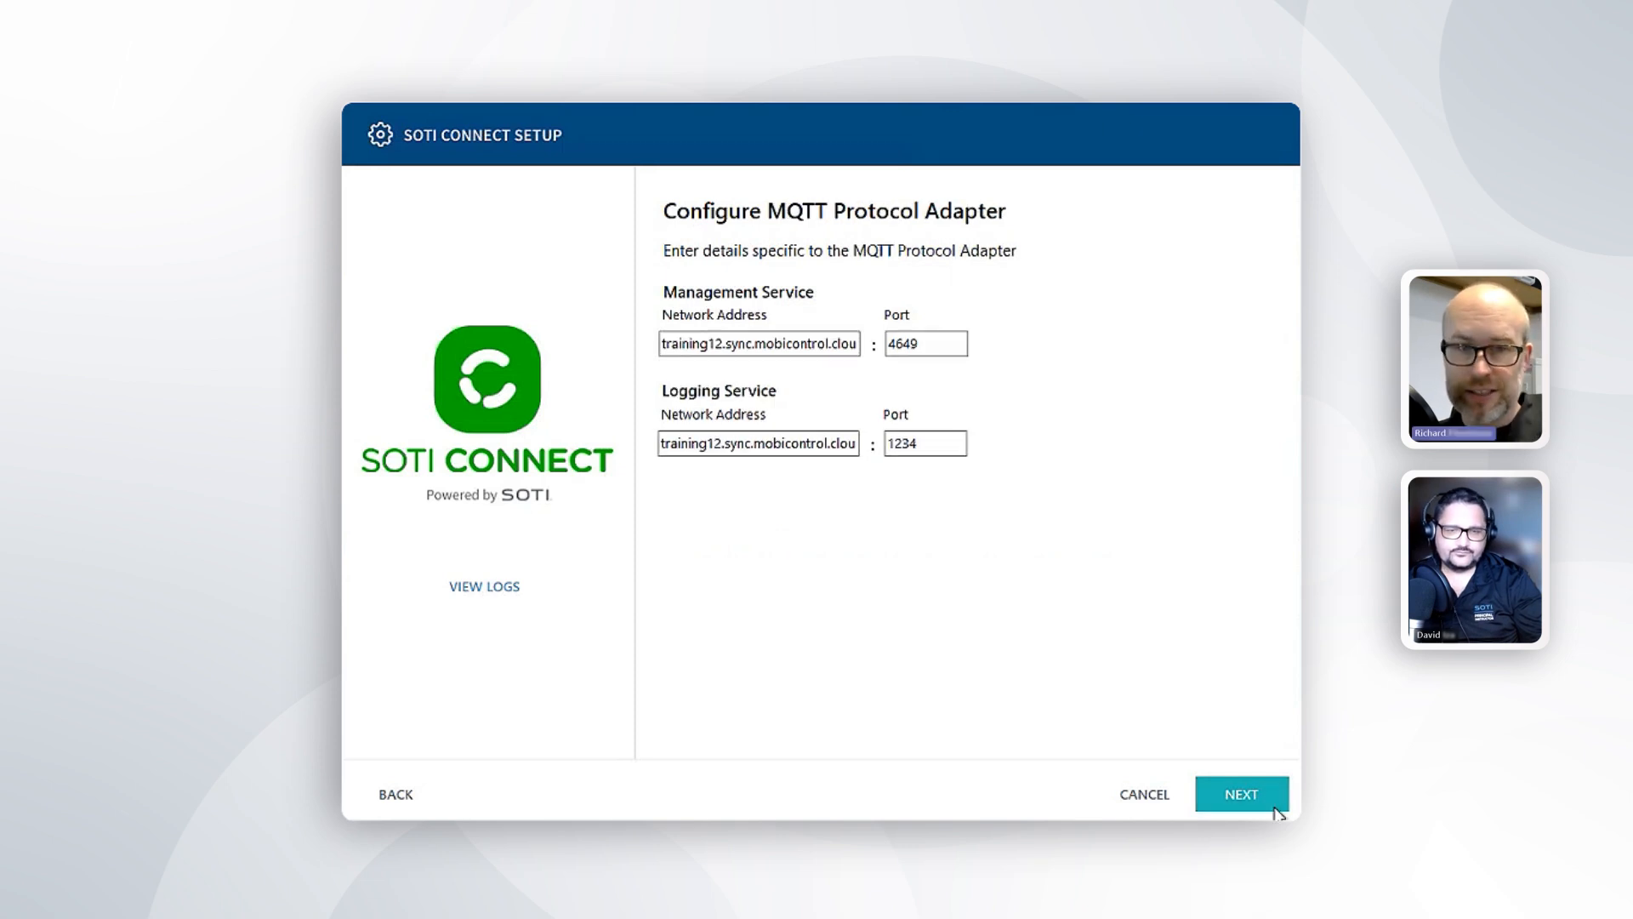
click(1274, 806)
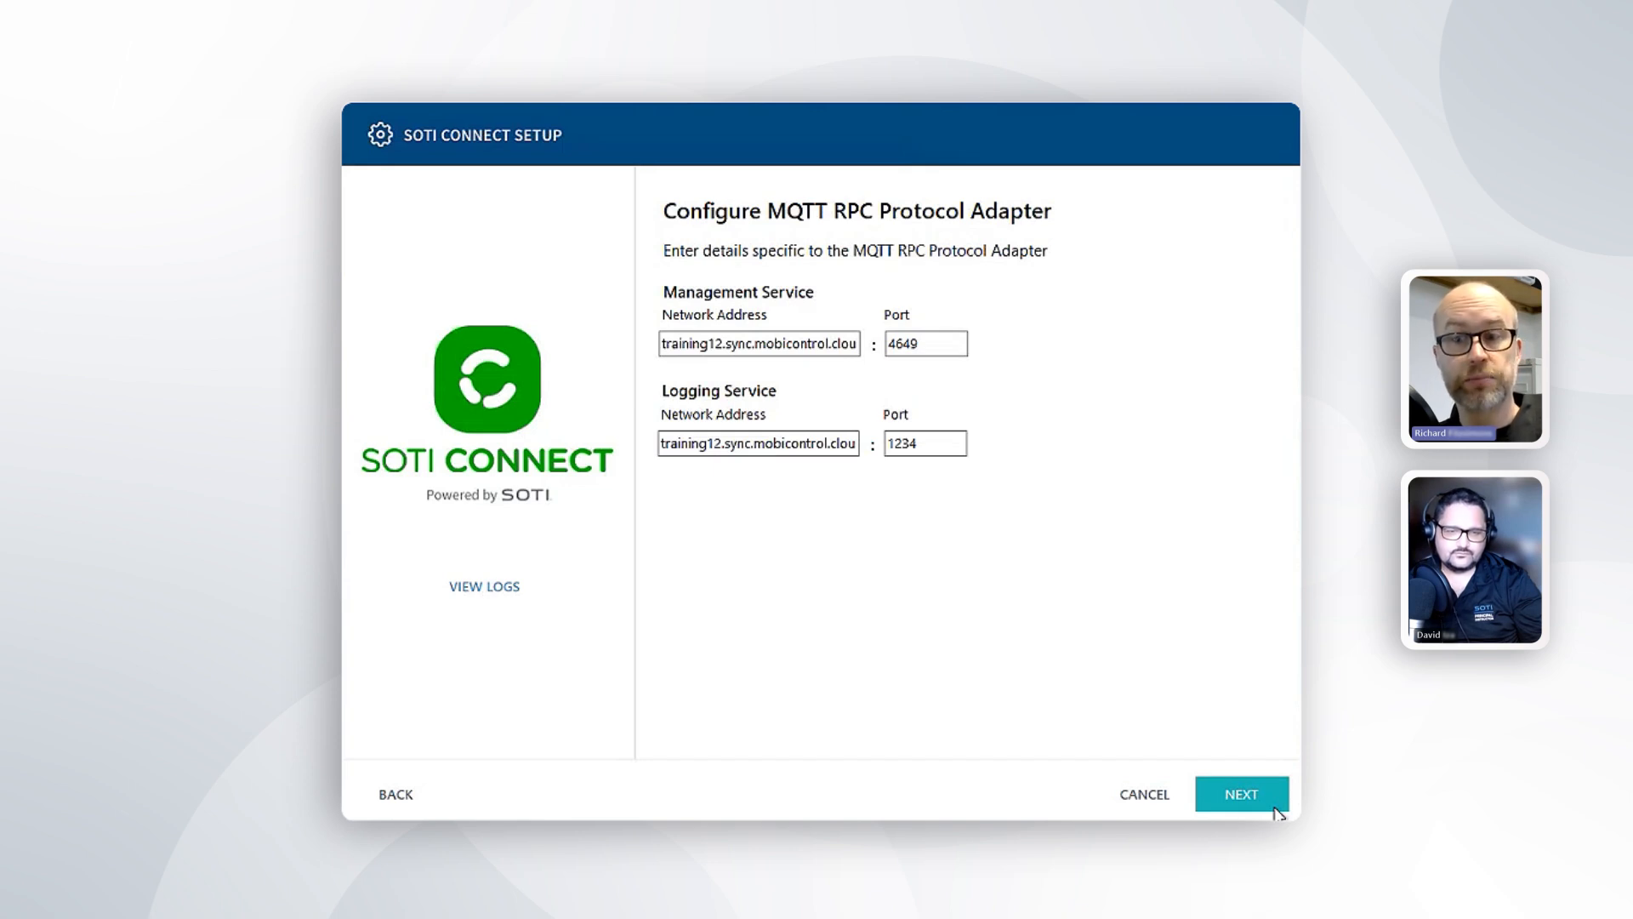
click(1274, 806)
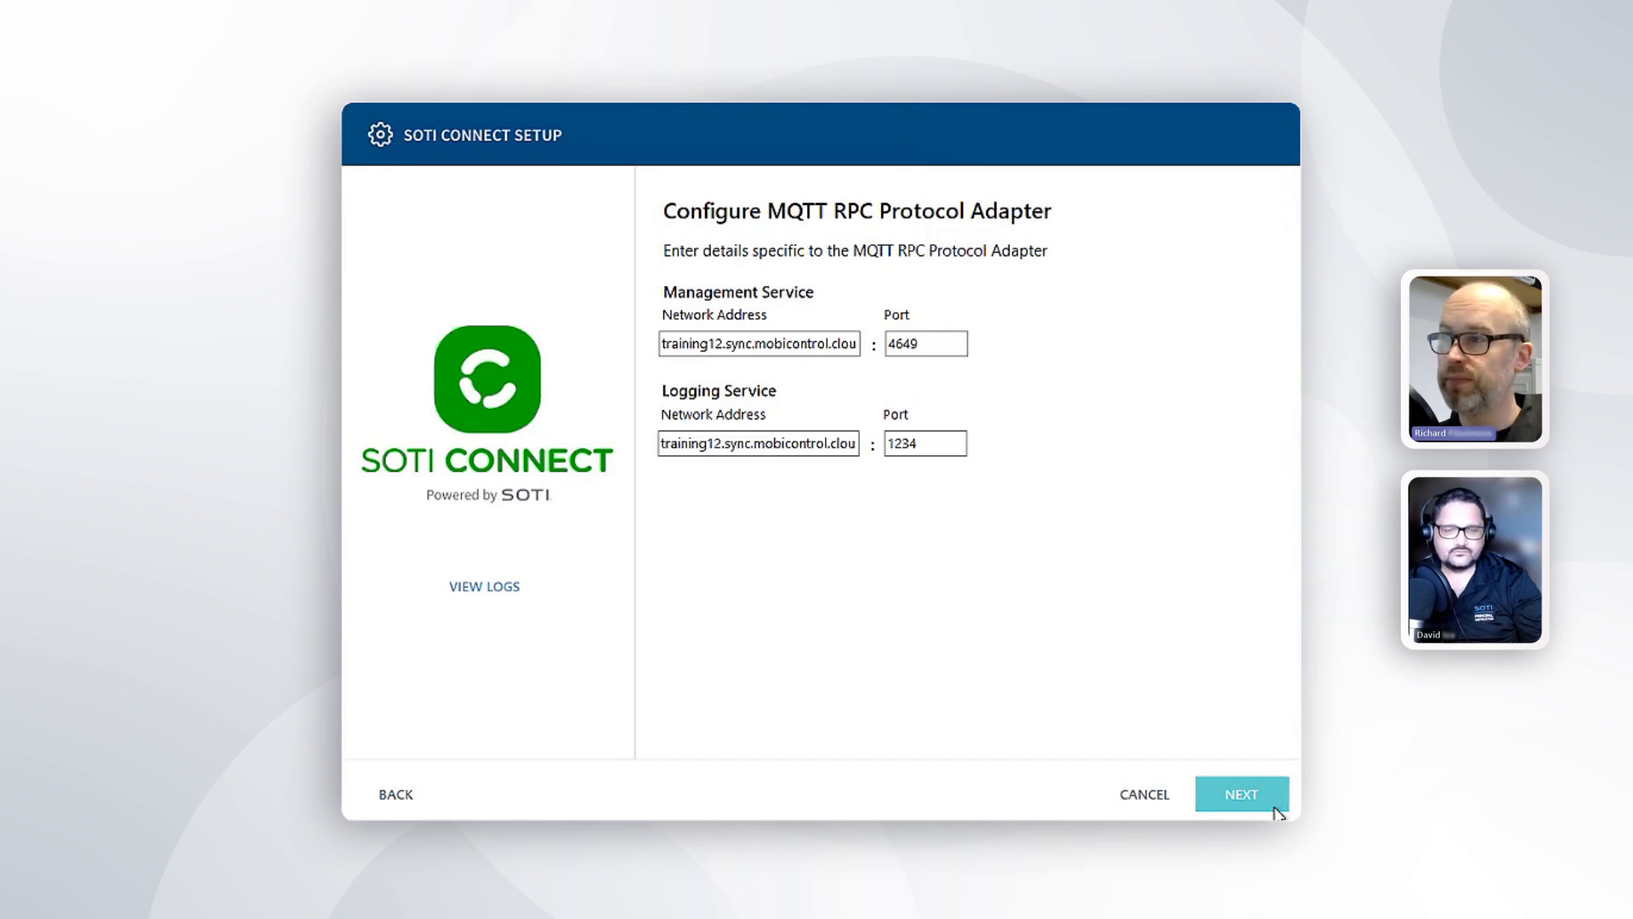
click(1275, 807)
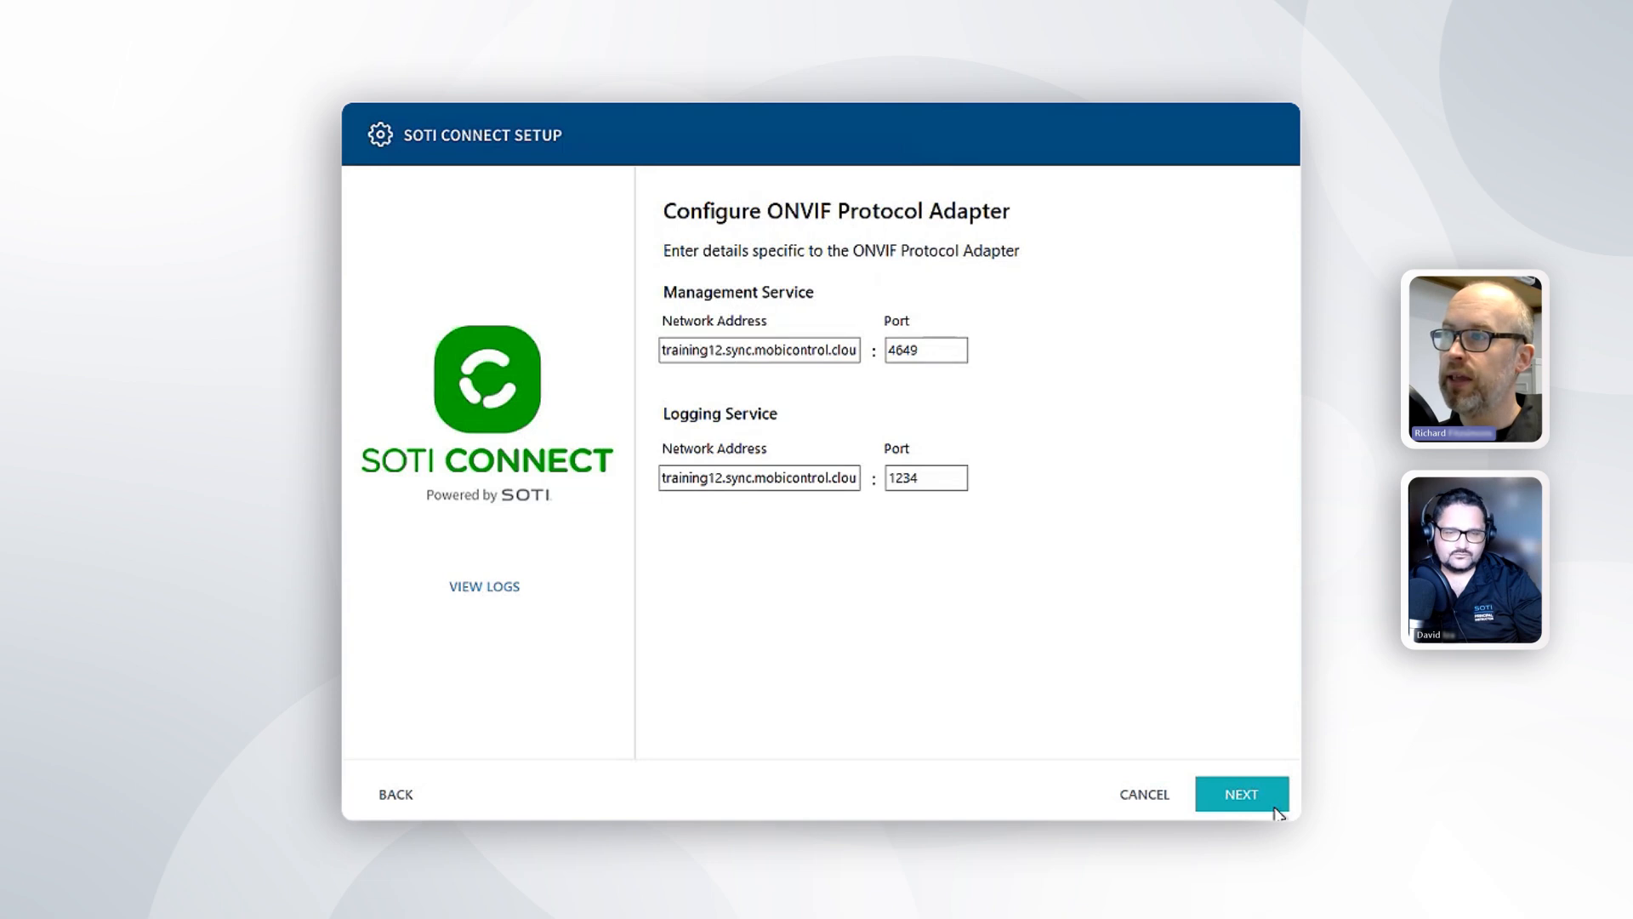
Accept the default ONVIF protocol adapter settings and the C:\Program Files\SOTI\Connect root folder, and continue to the SQL Server setup.
click(1275, 807)
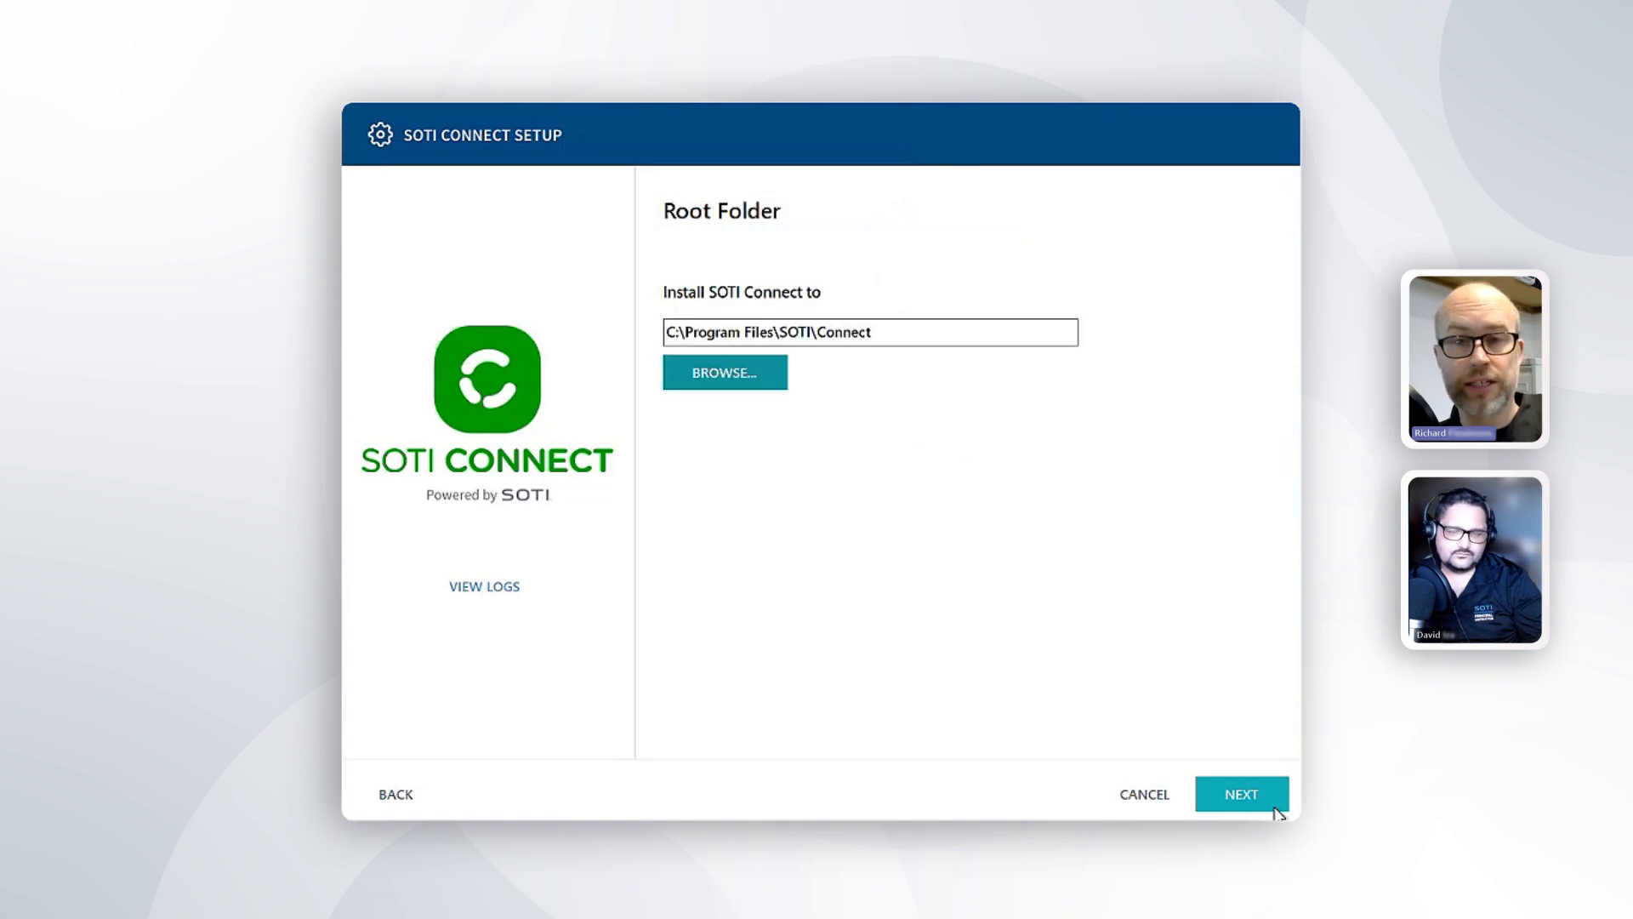
click(1271, 808)
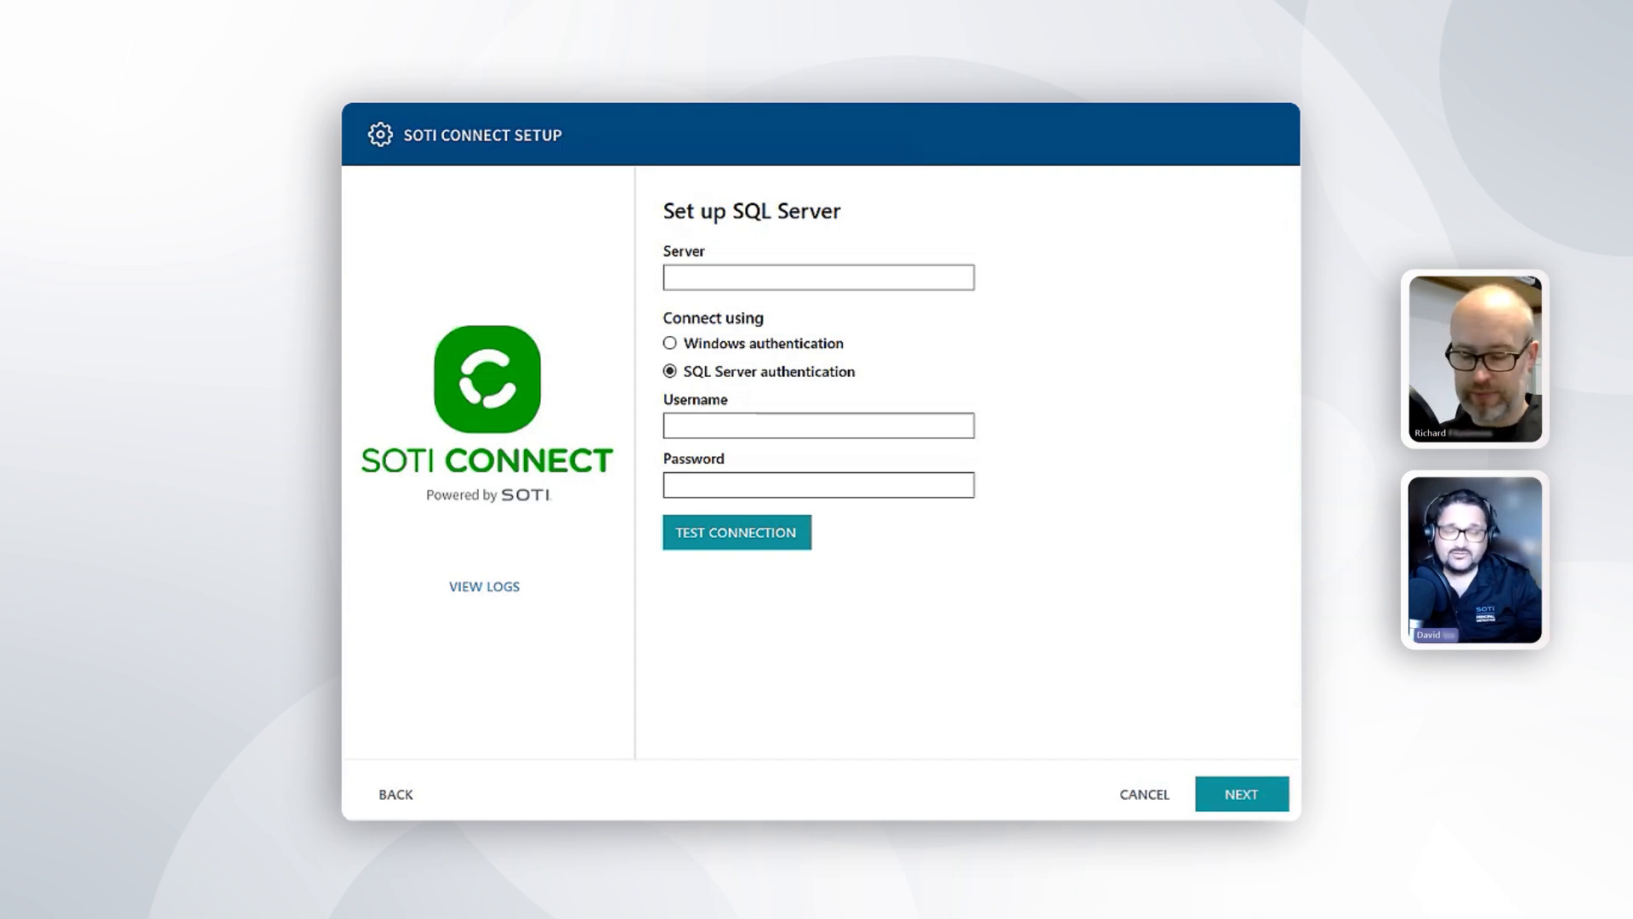
Connect to SQL Server training12\SQLEXPRESS as sa with SQL Server authentication and the account password, test the connection and continue.
click(744, 272)
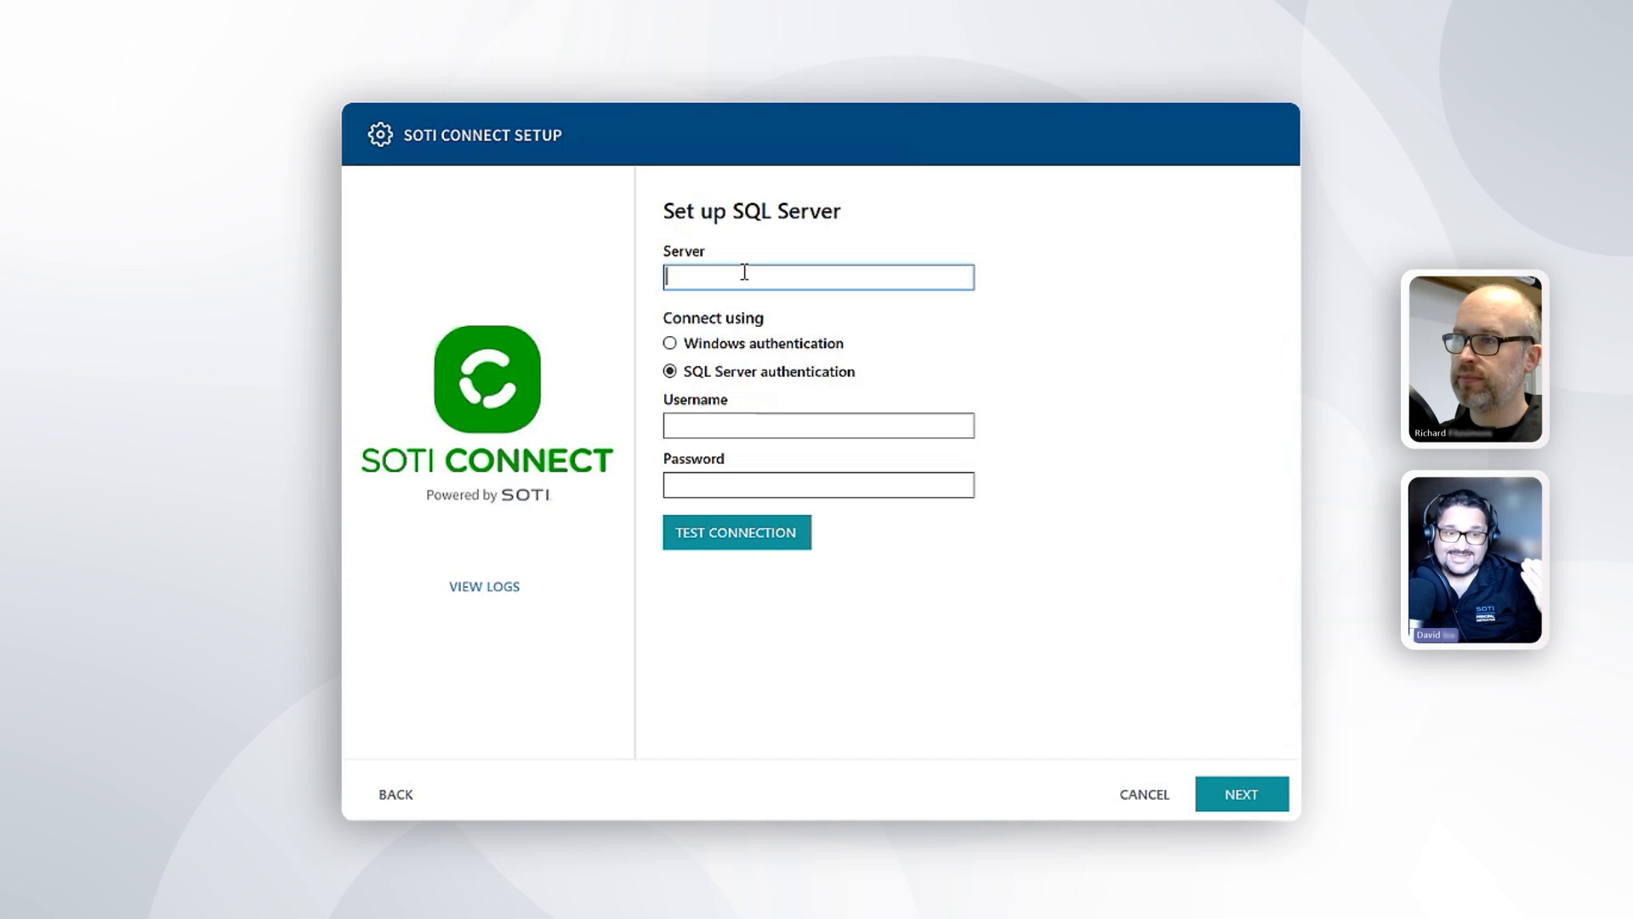
text(training12\SQLEXPRESS)
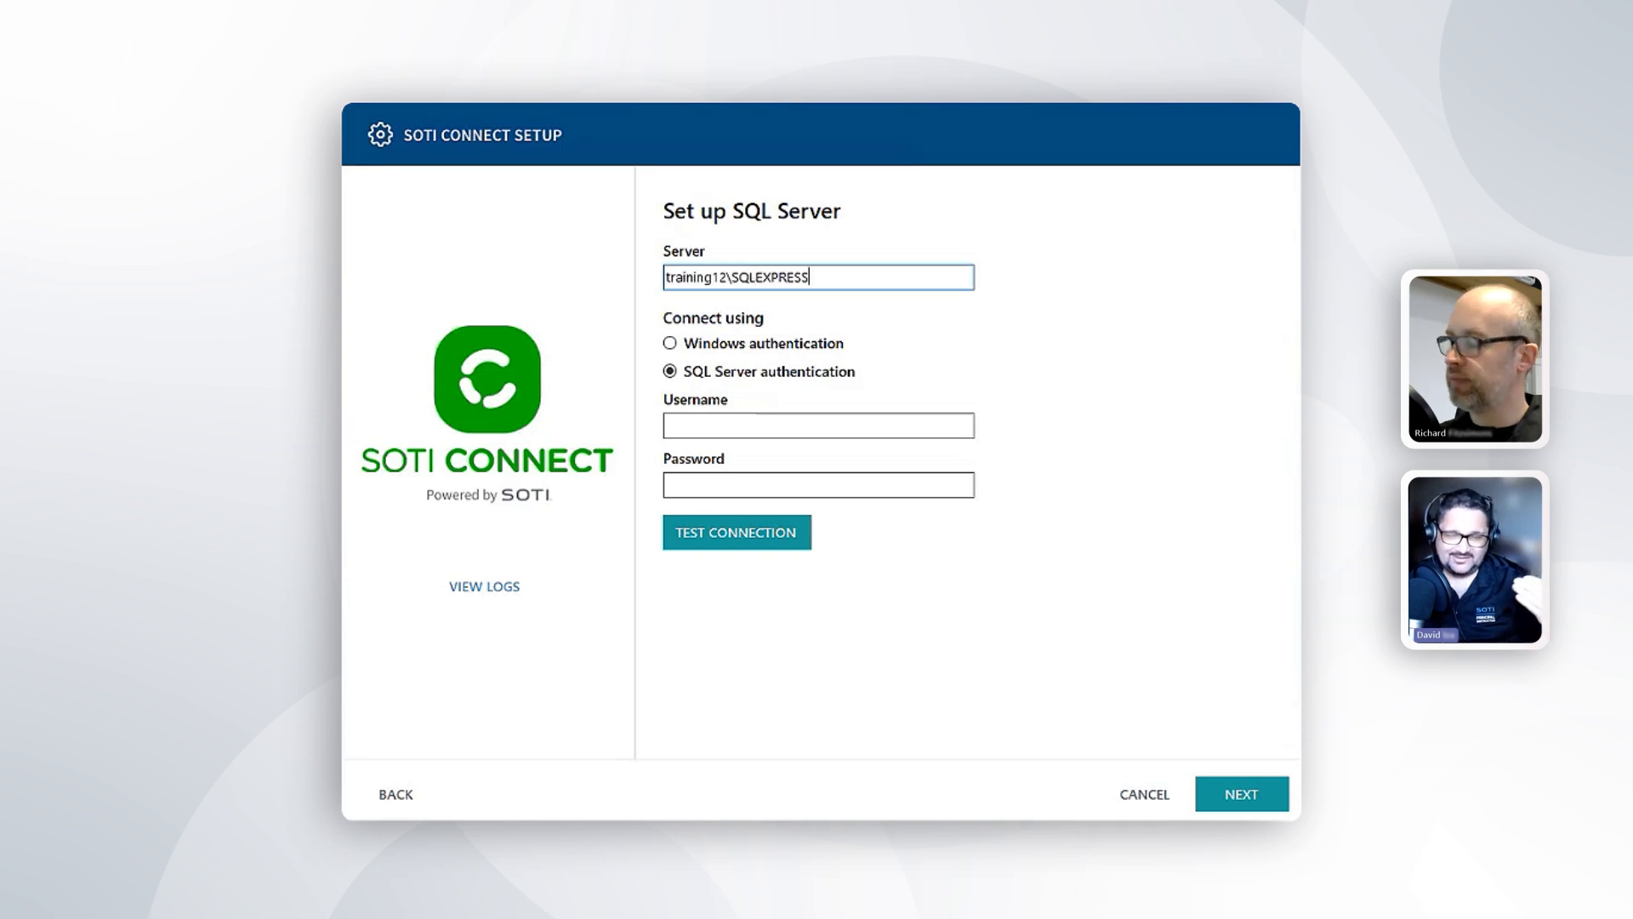
click(733, 425)
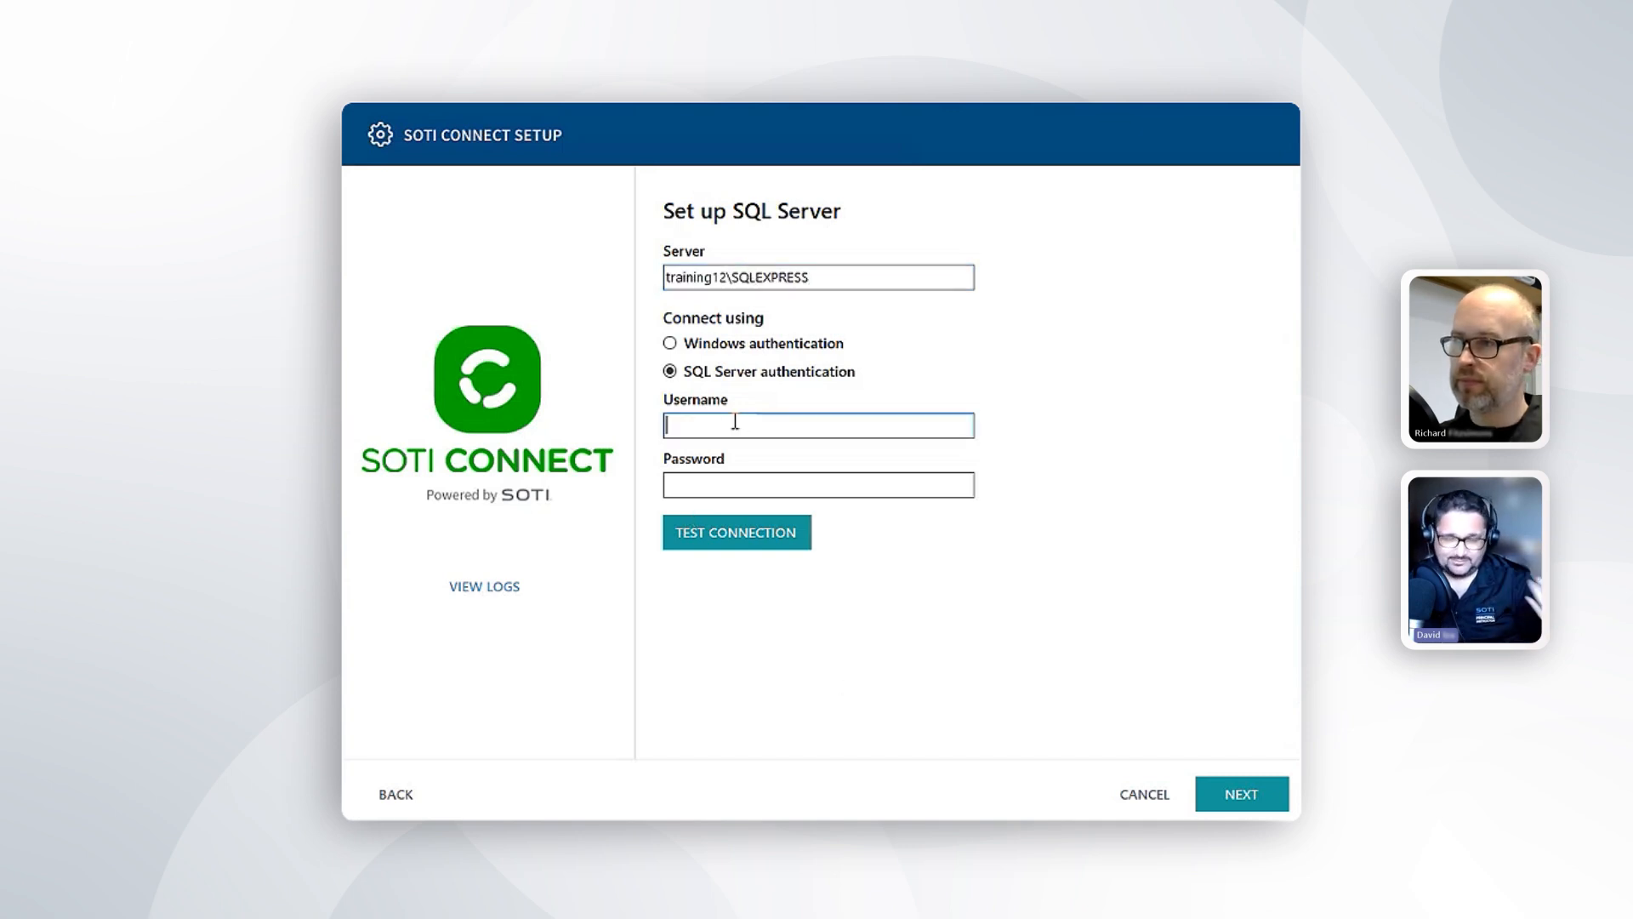
text(sa)
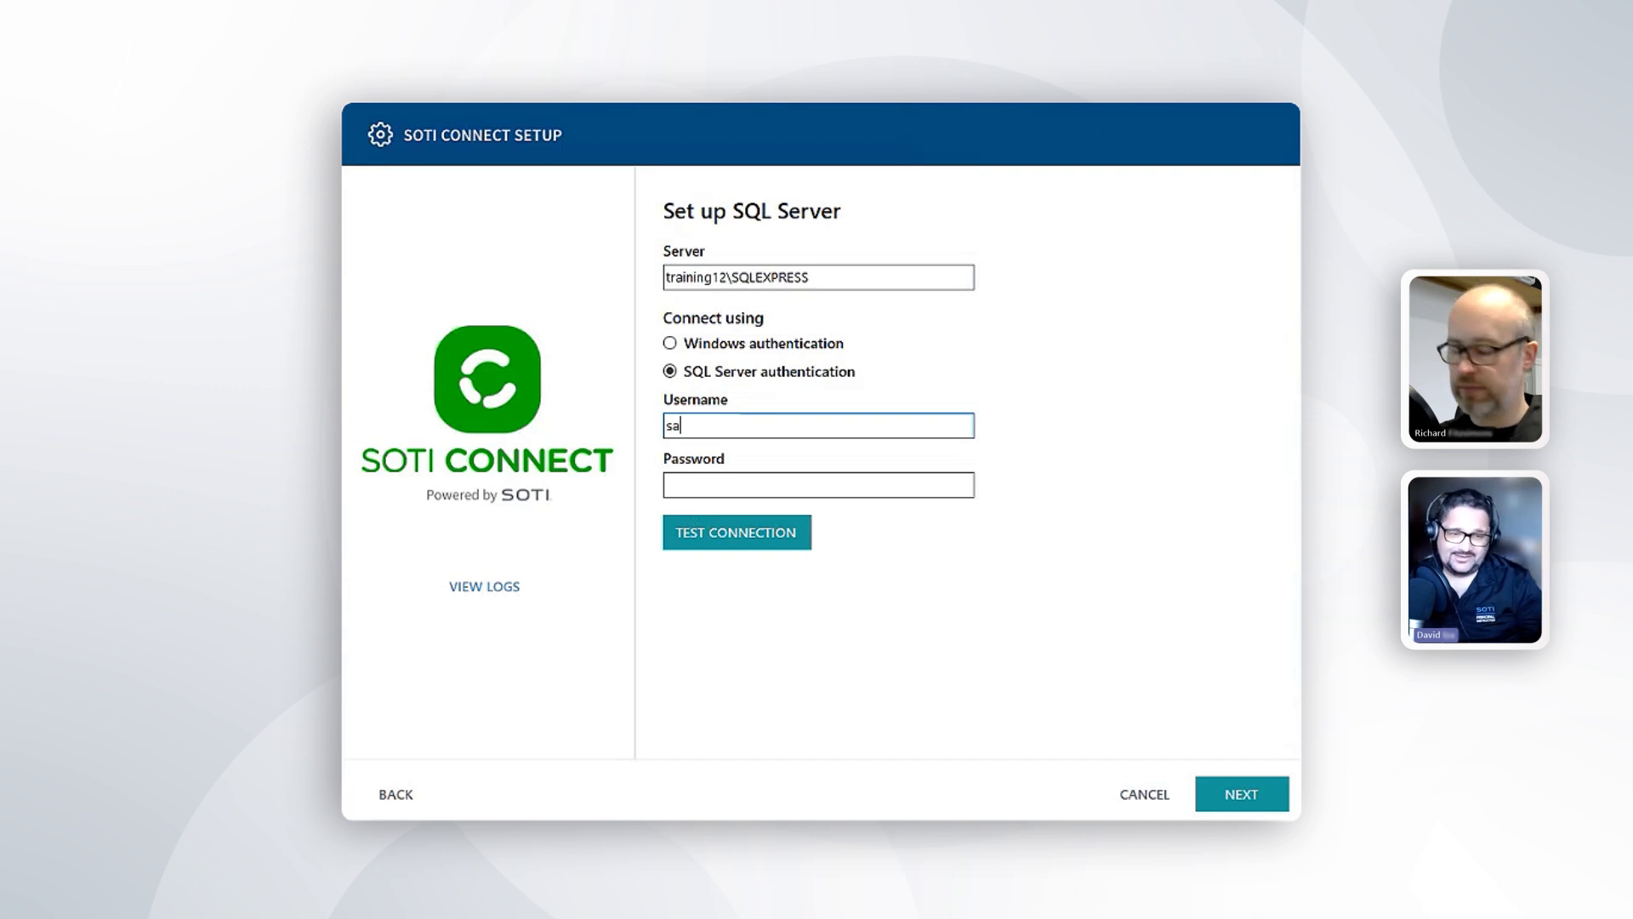
click(750, 481)
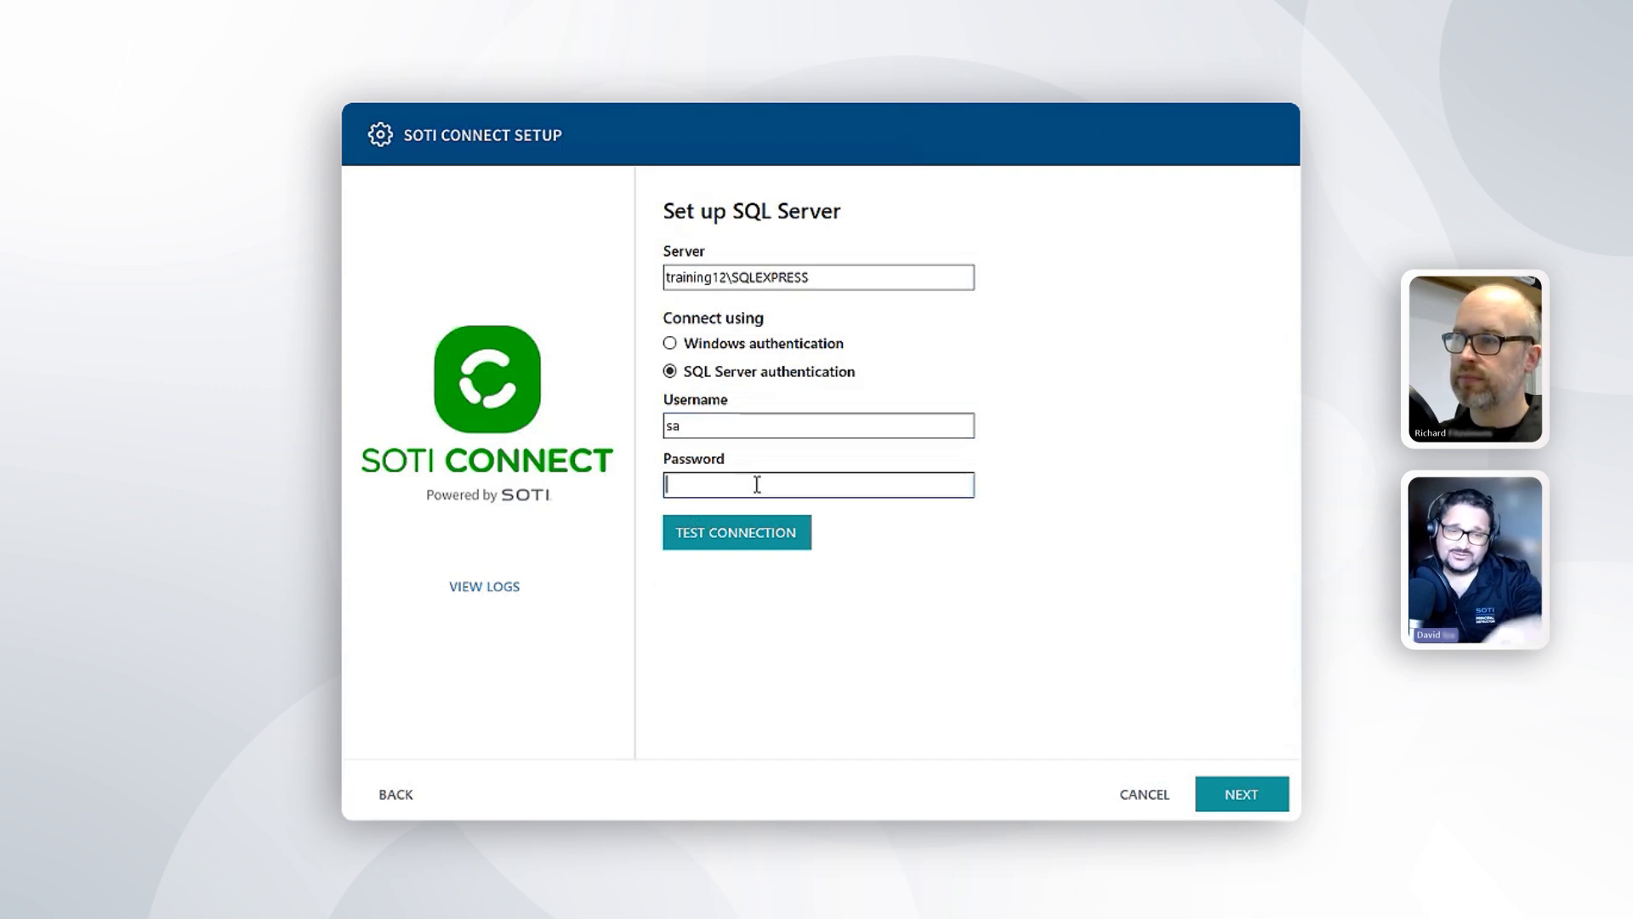
key(ctrl+v)
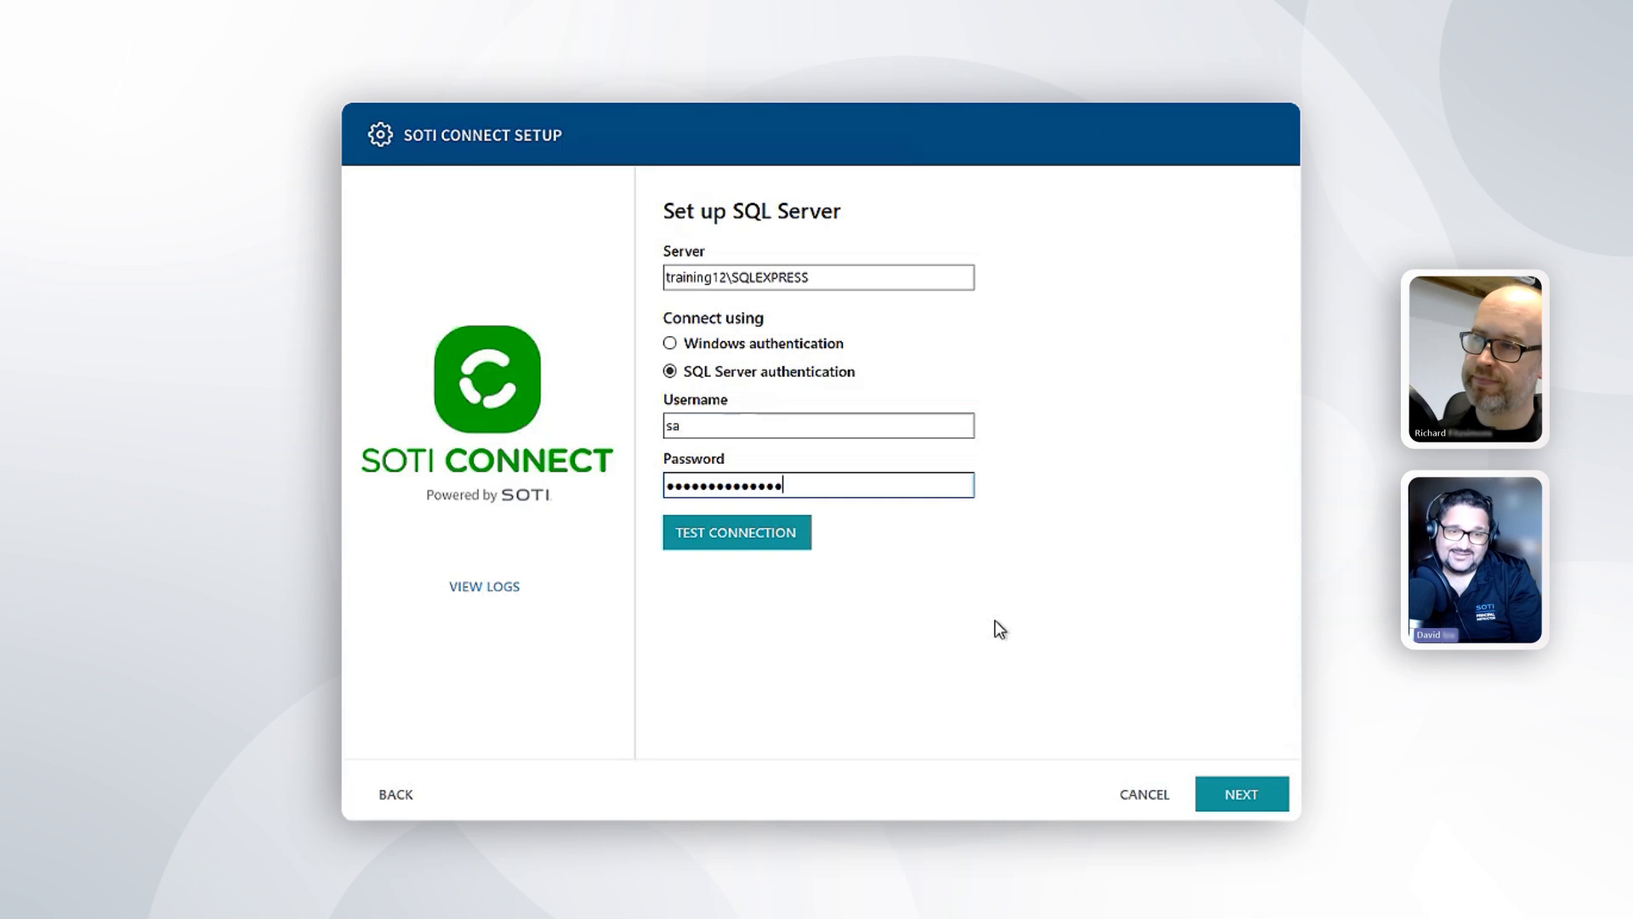
click(786, 539)
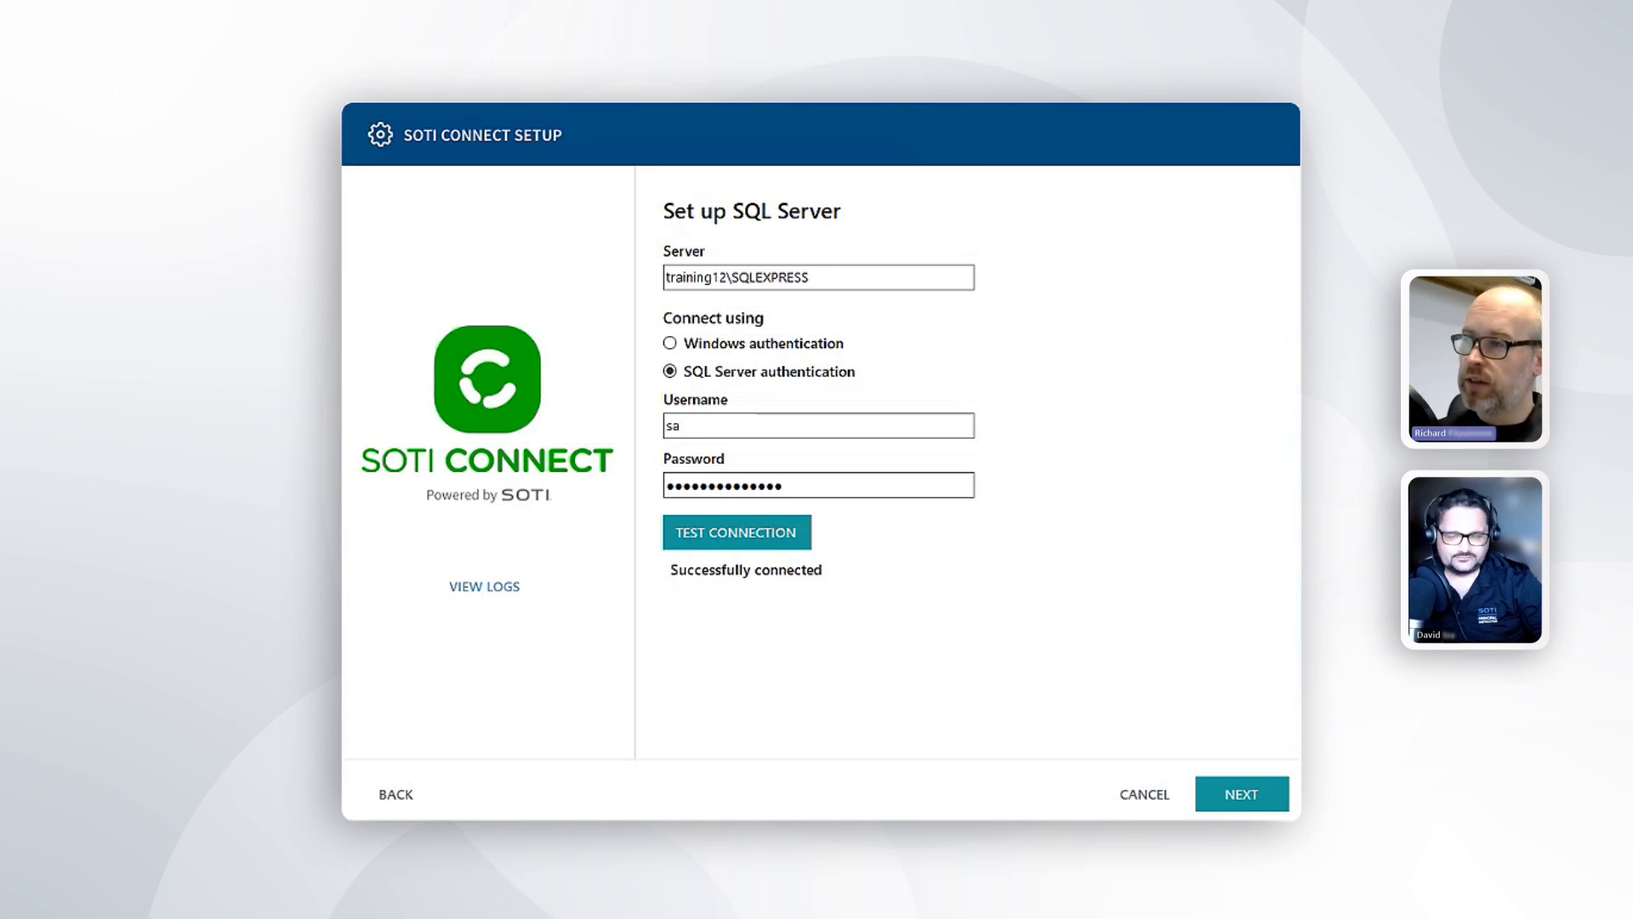
click(1271, 799)
Enter and confirm the password for the Administrator user and continue to the final wizard page.
click(774, 385)
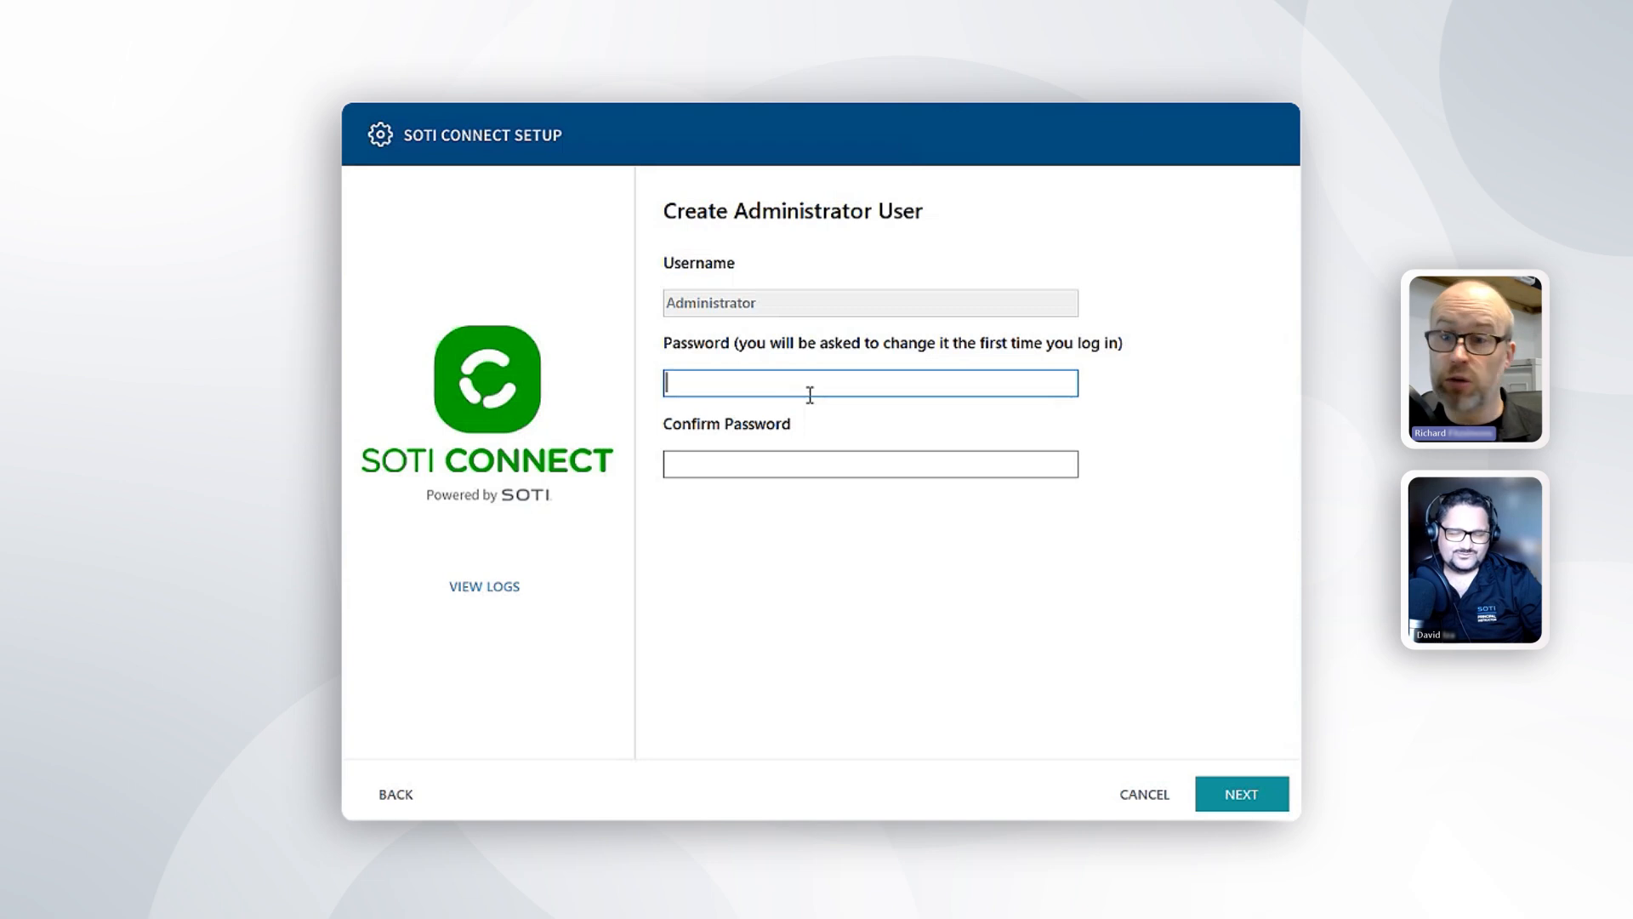
text(•)
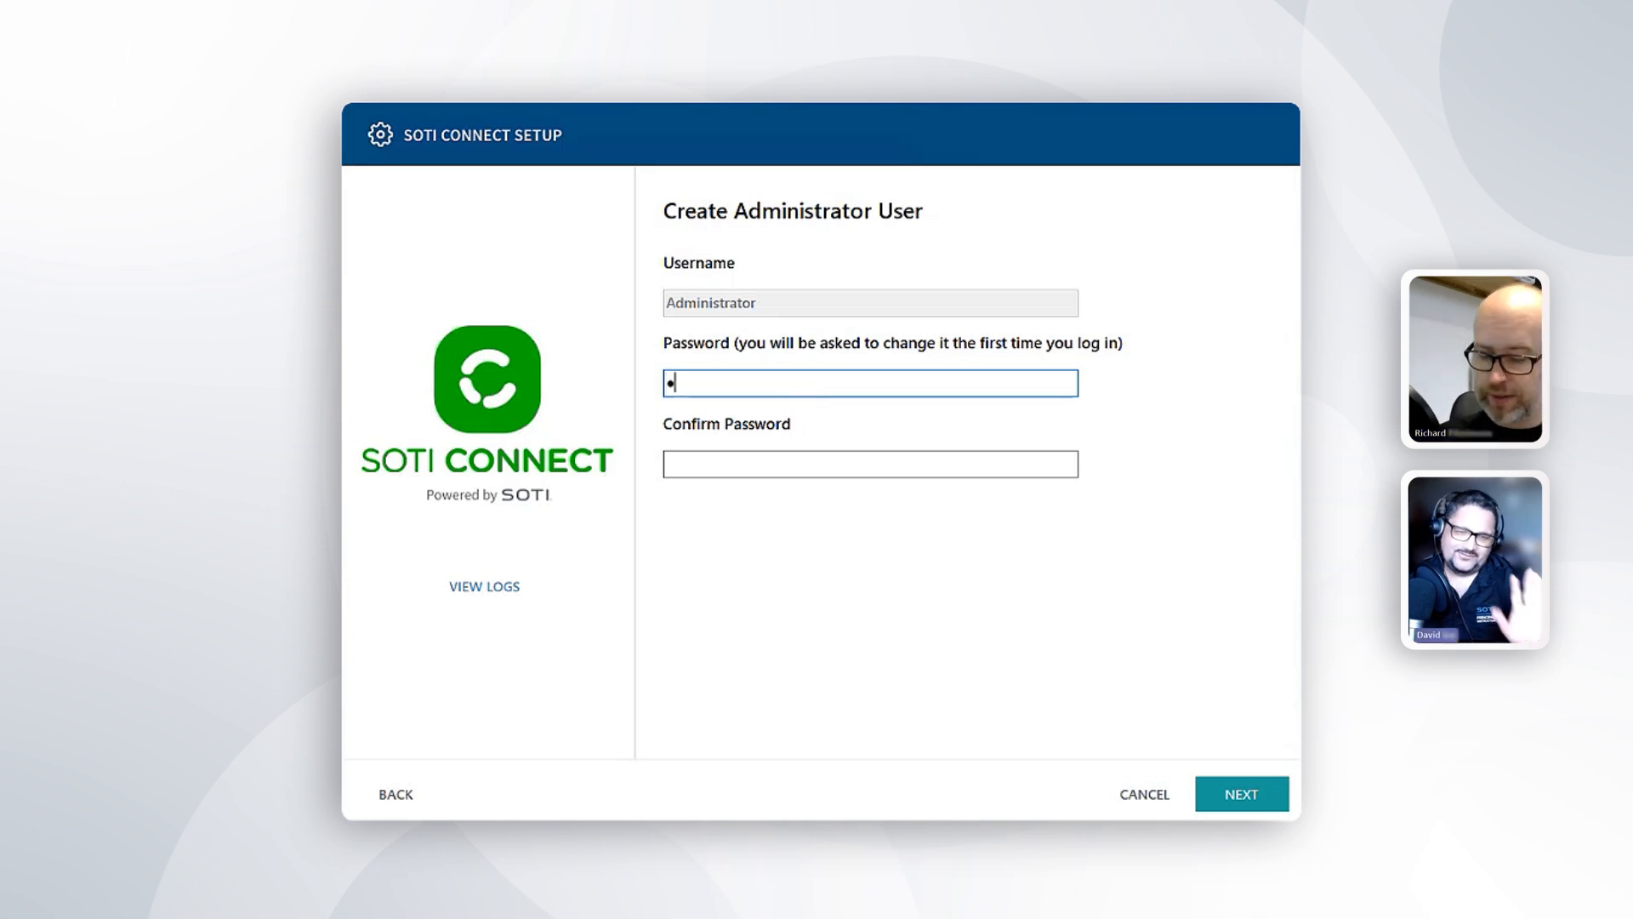
text(••••••••)
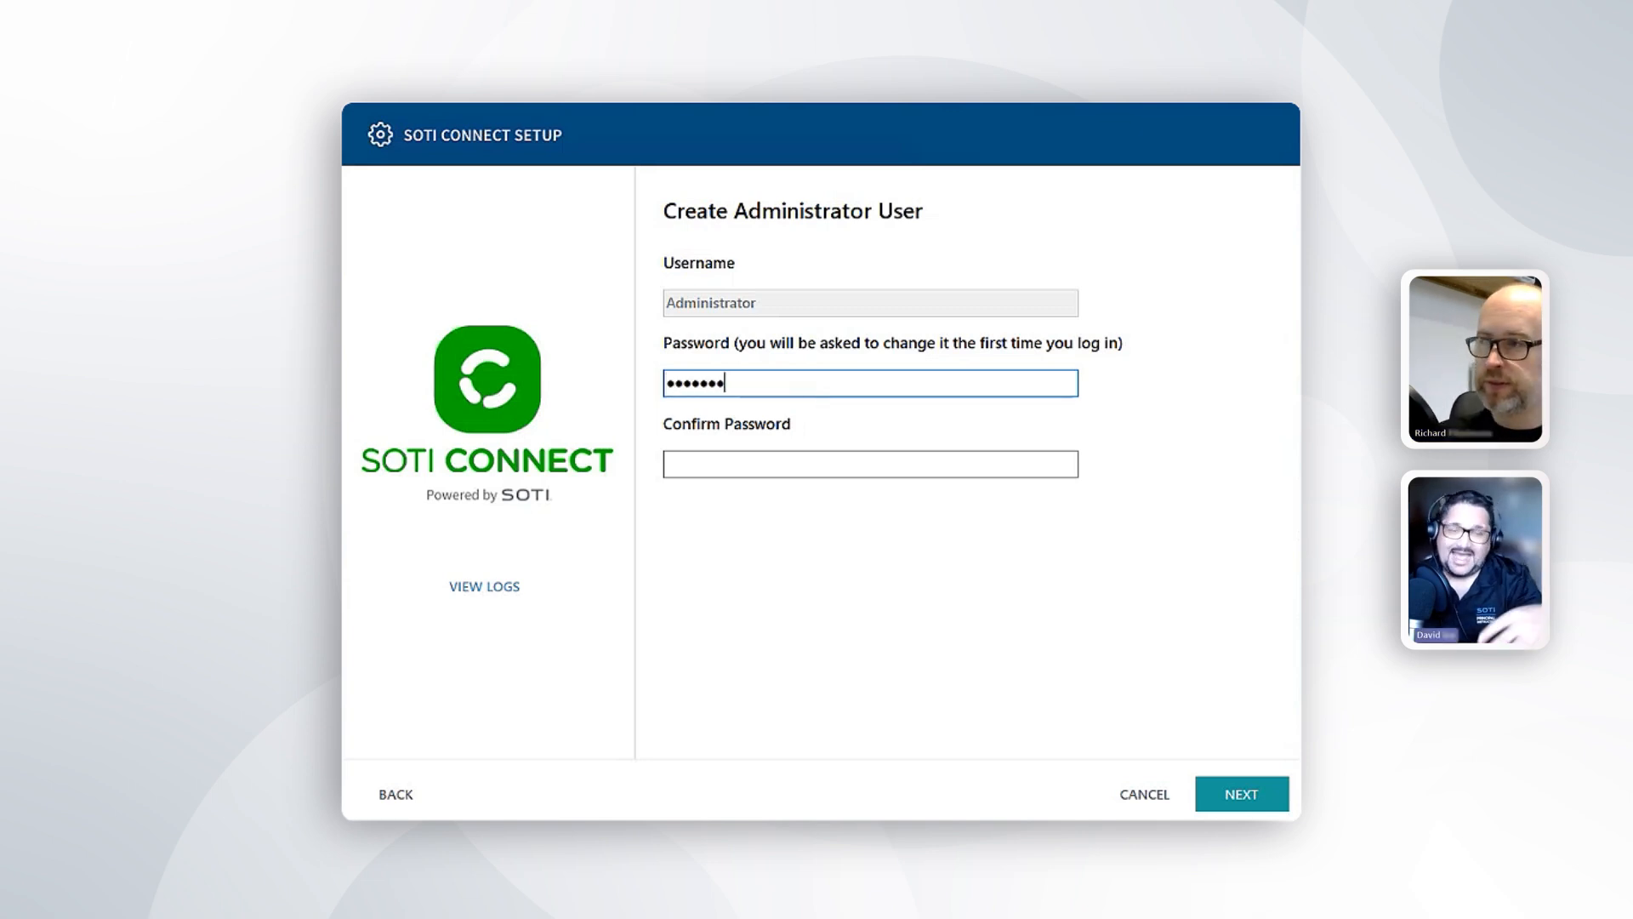
key(Tab)
text(•••••••)
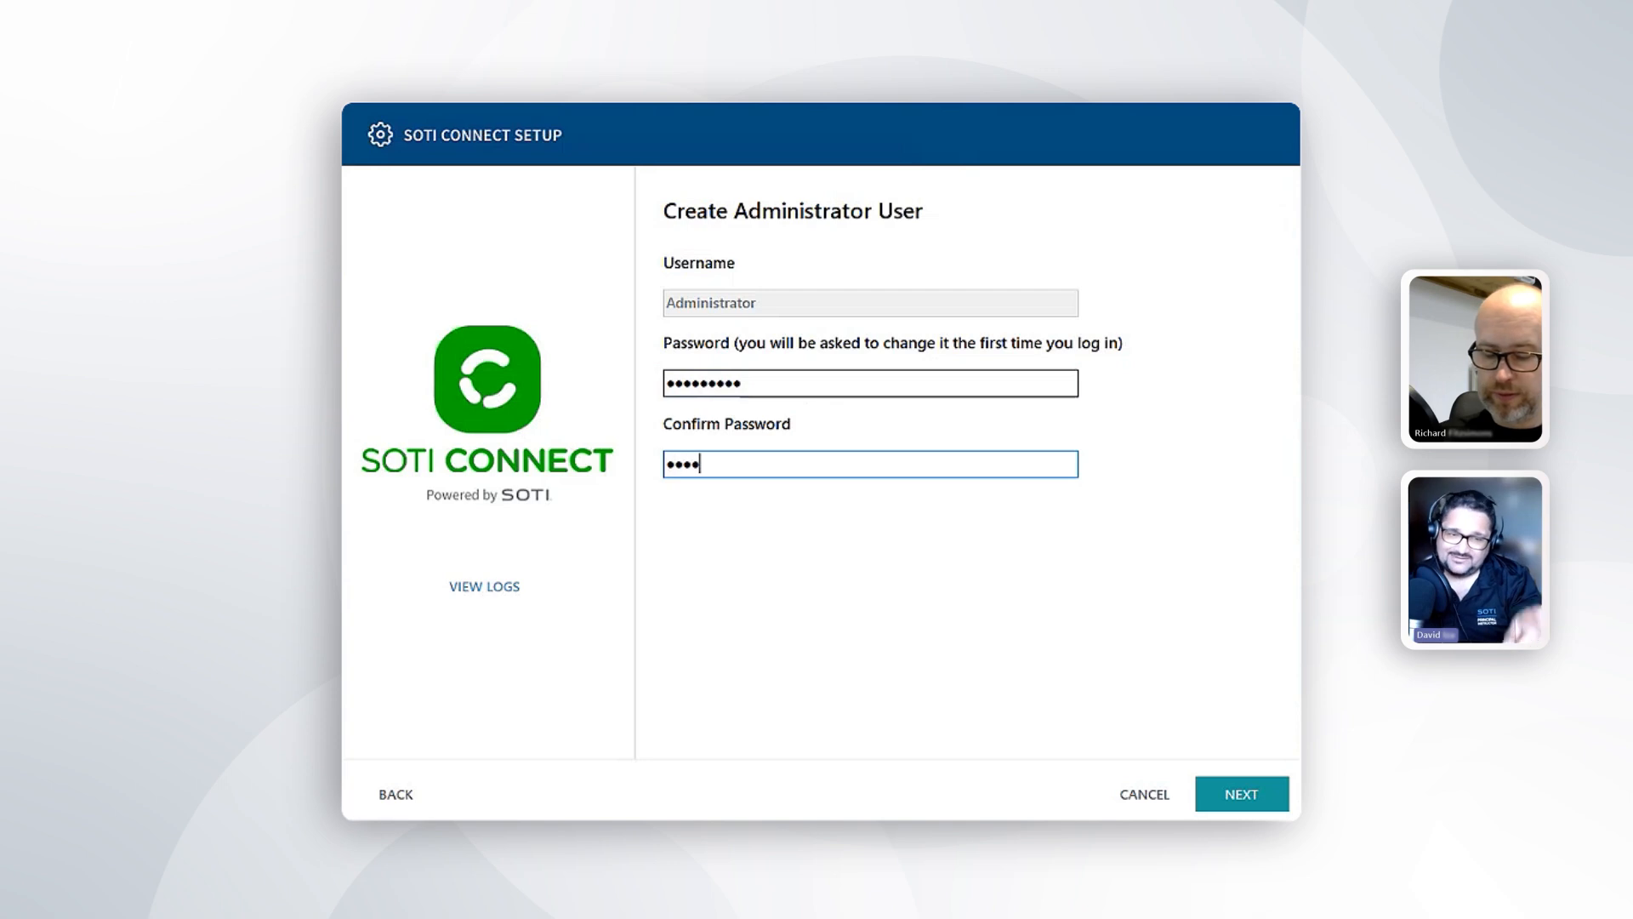
text(••)
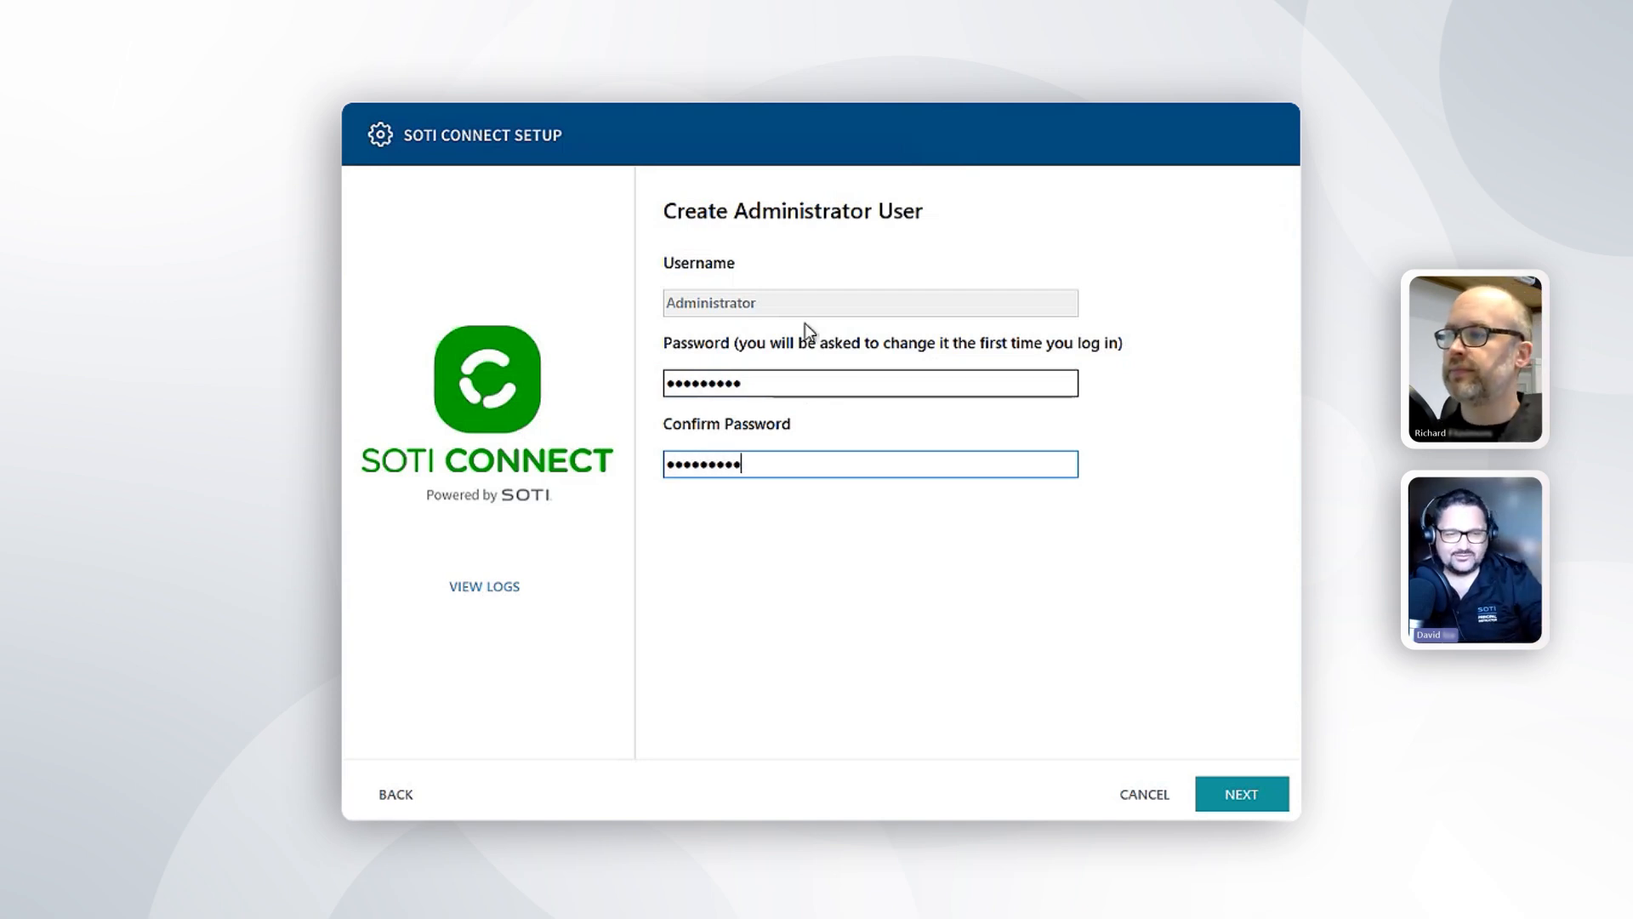
click(1276, 798)
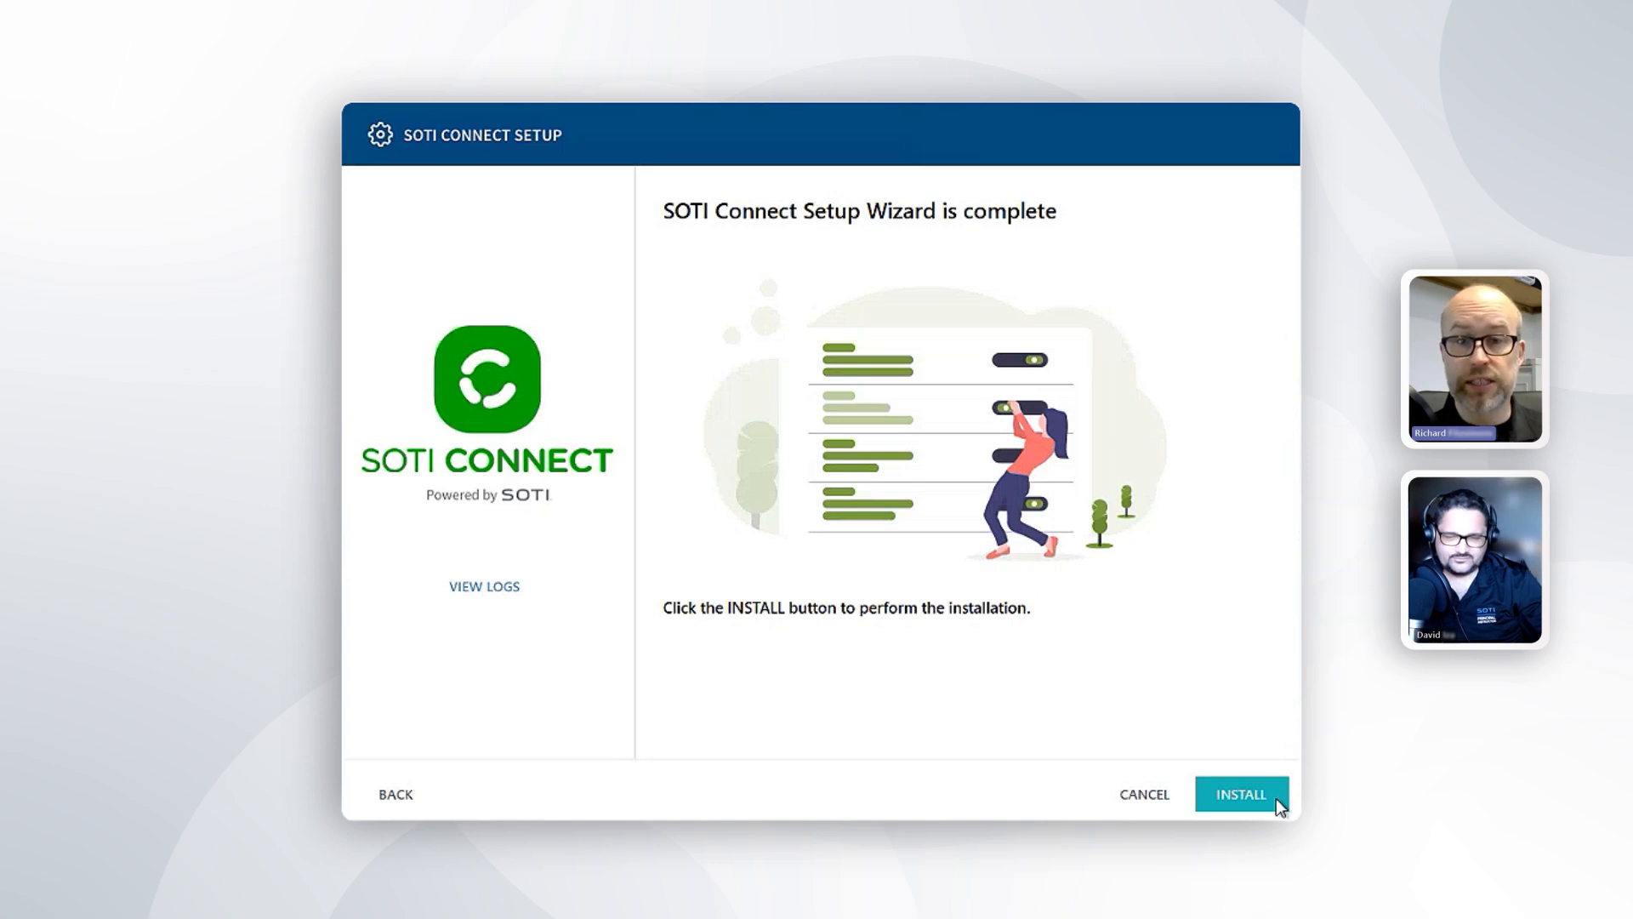
Run the SOTI Connect installation and open the SOTI Connect web console from the completed setup wizard.
click(1276, 798)
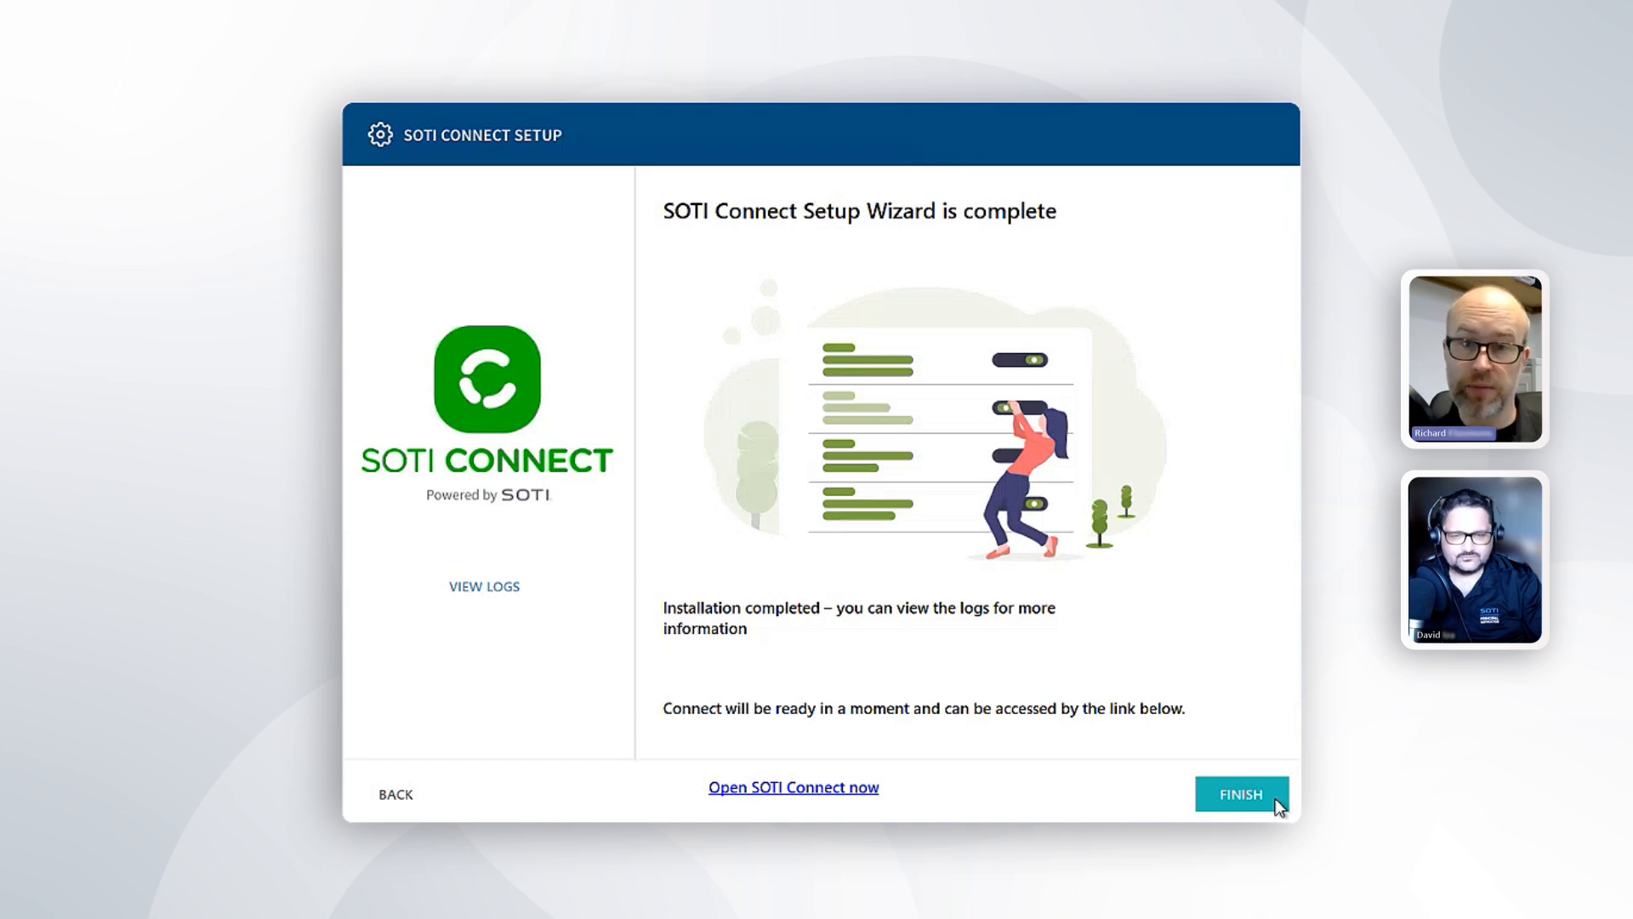
click(1276, 800)
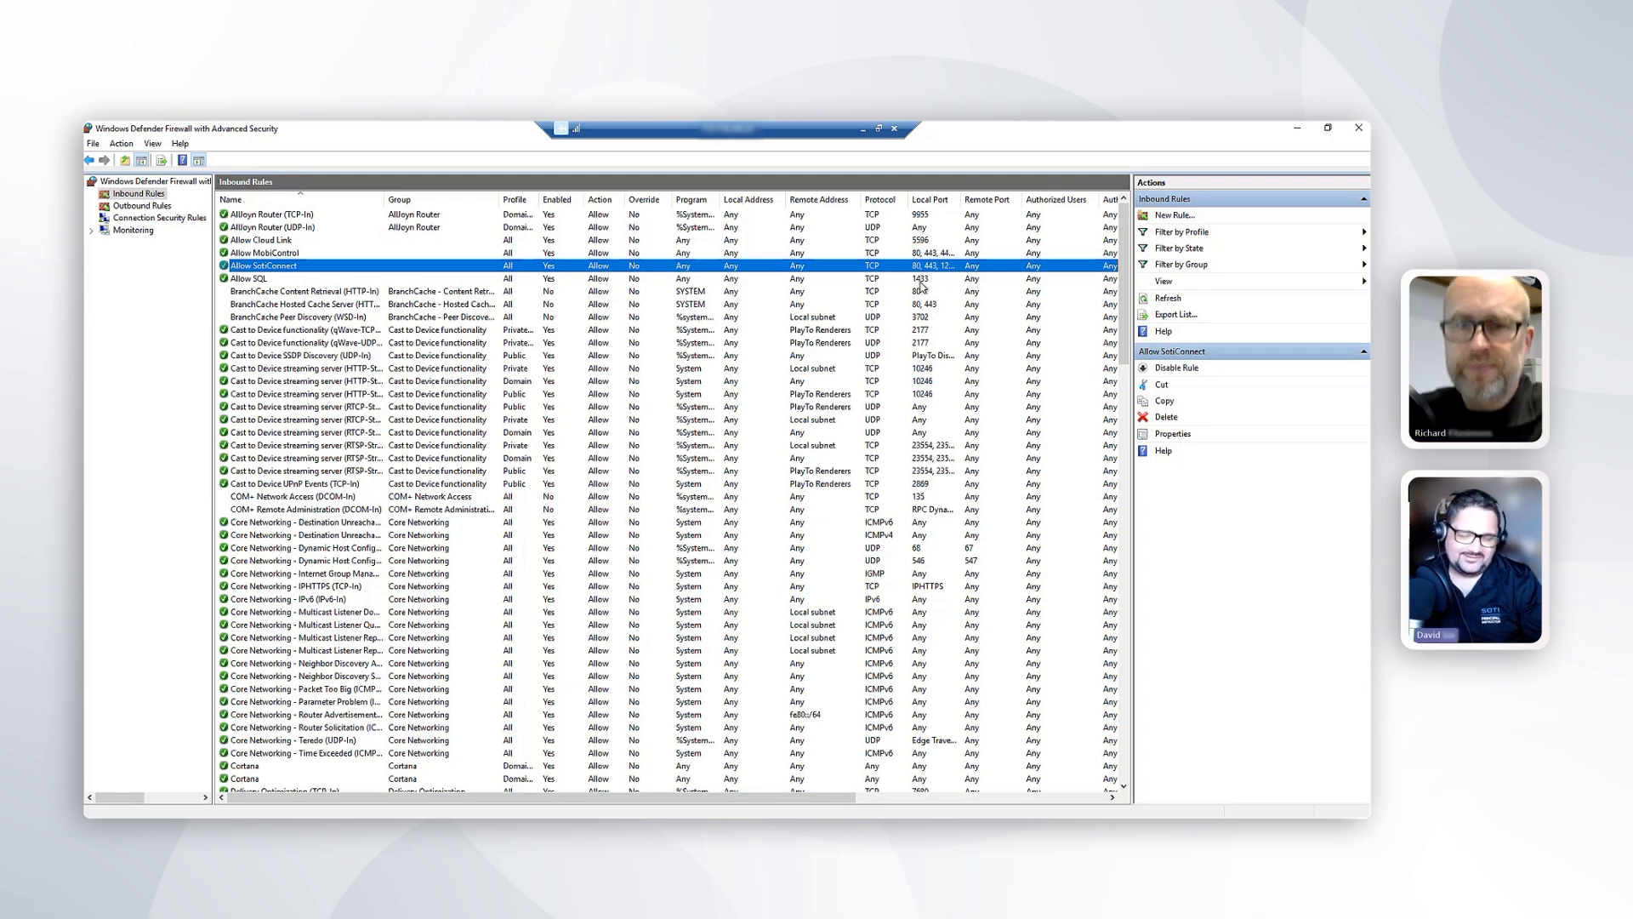
click(1297, 129)
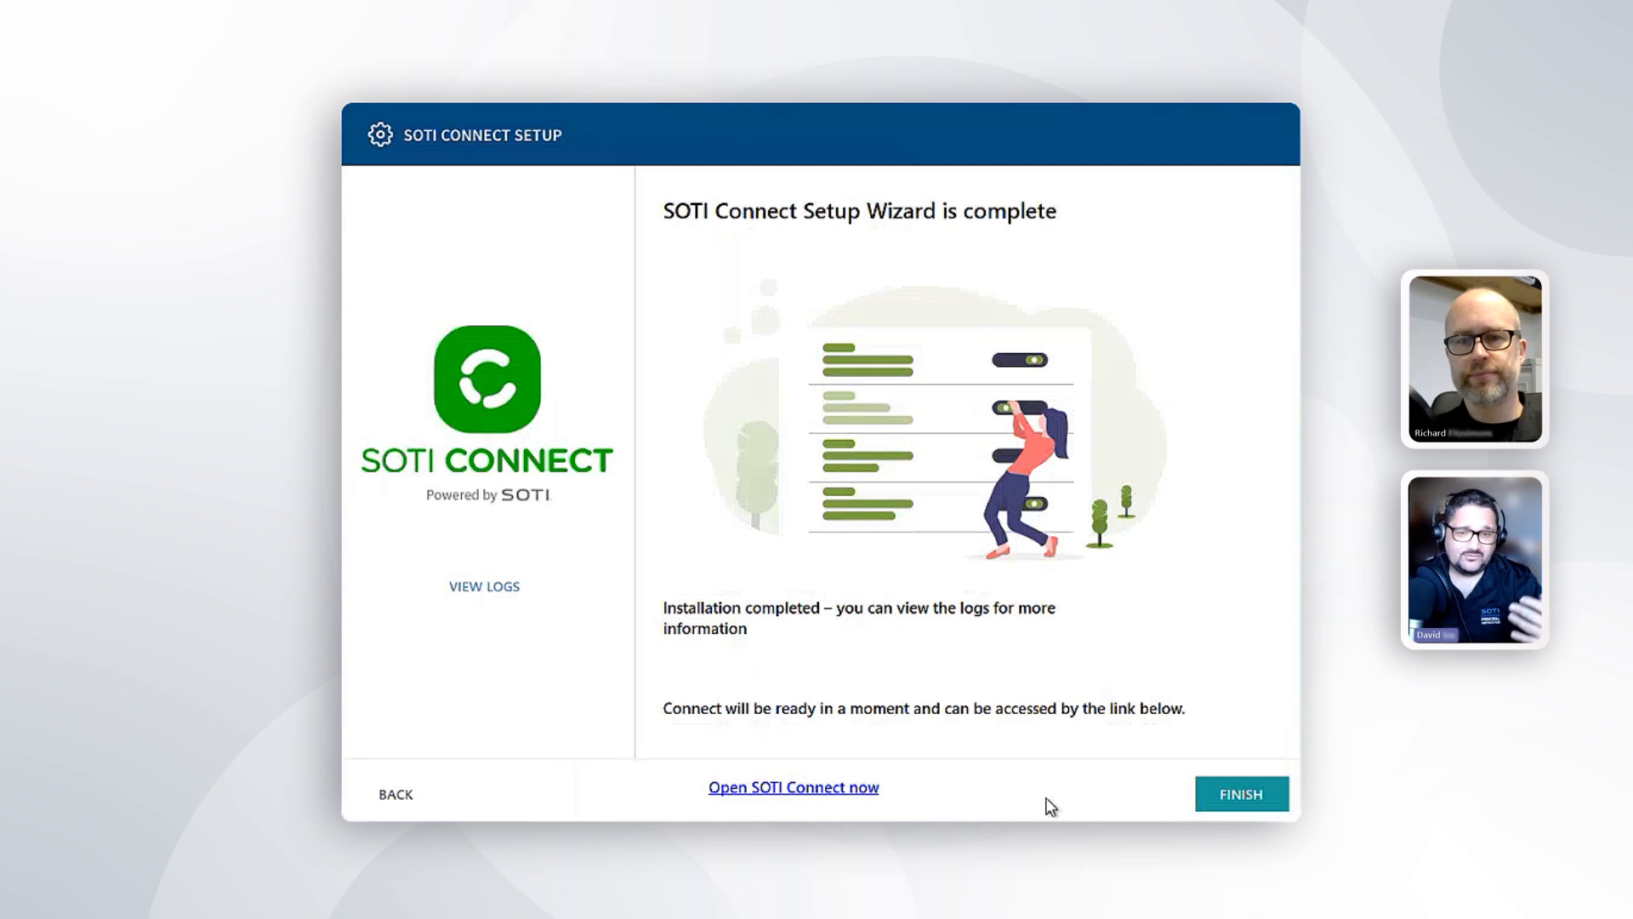
click(846, 791)
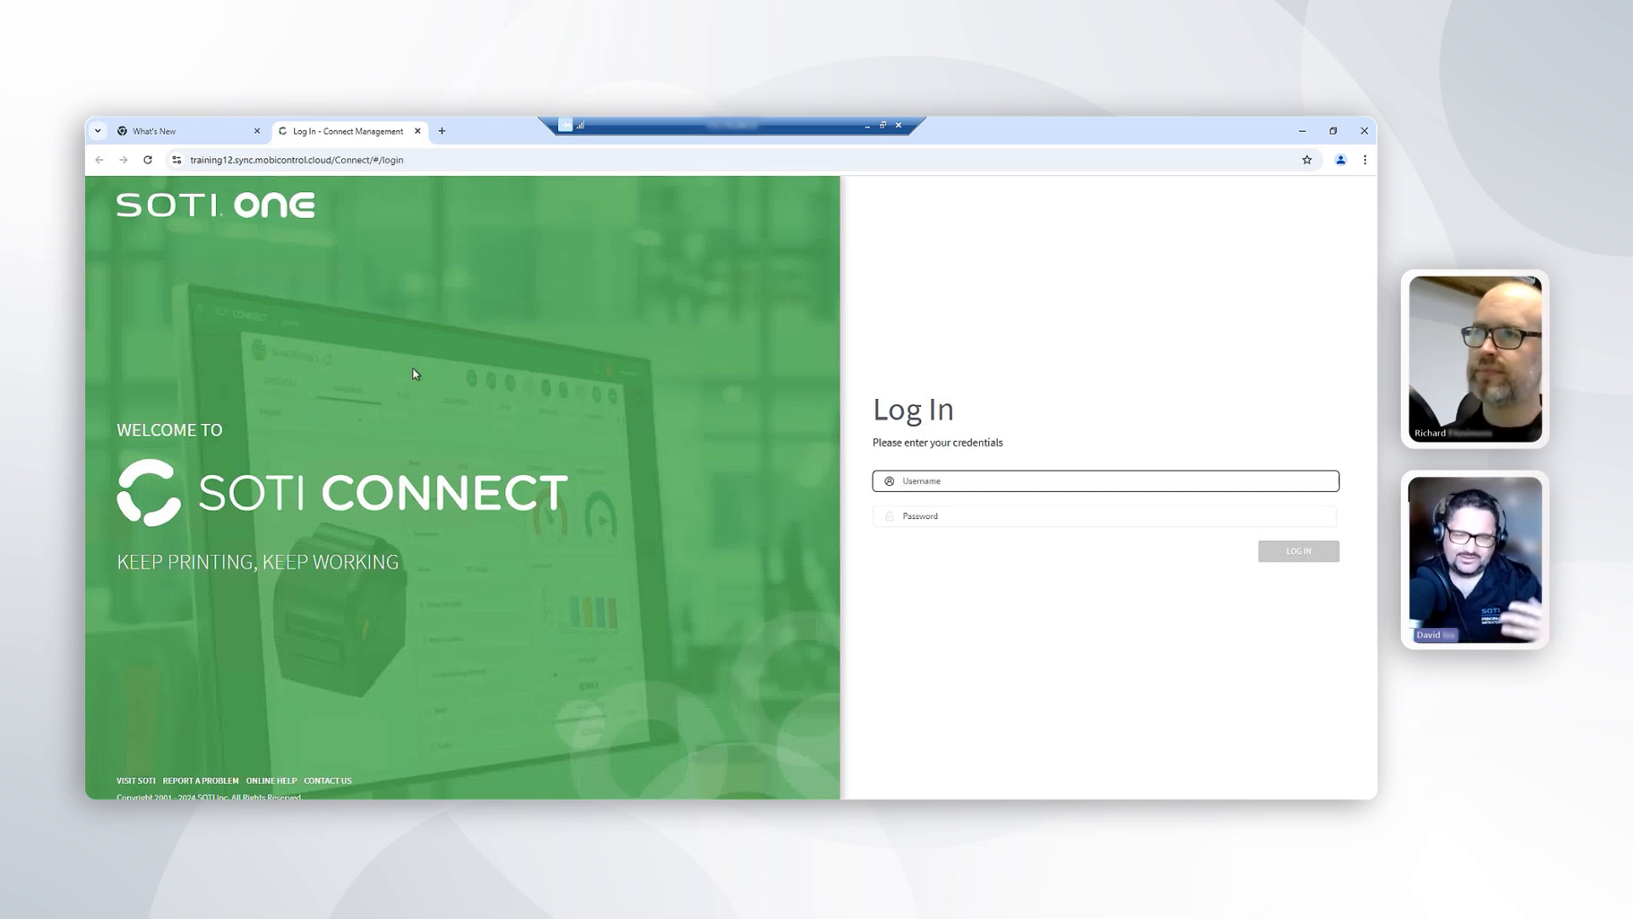
Log in to the SOTI Connect console as Administrator with the account password.
click(354, 161)
key(F11)
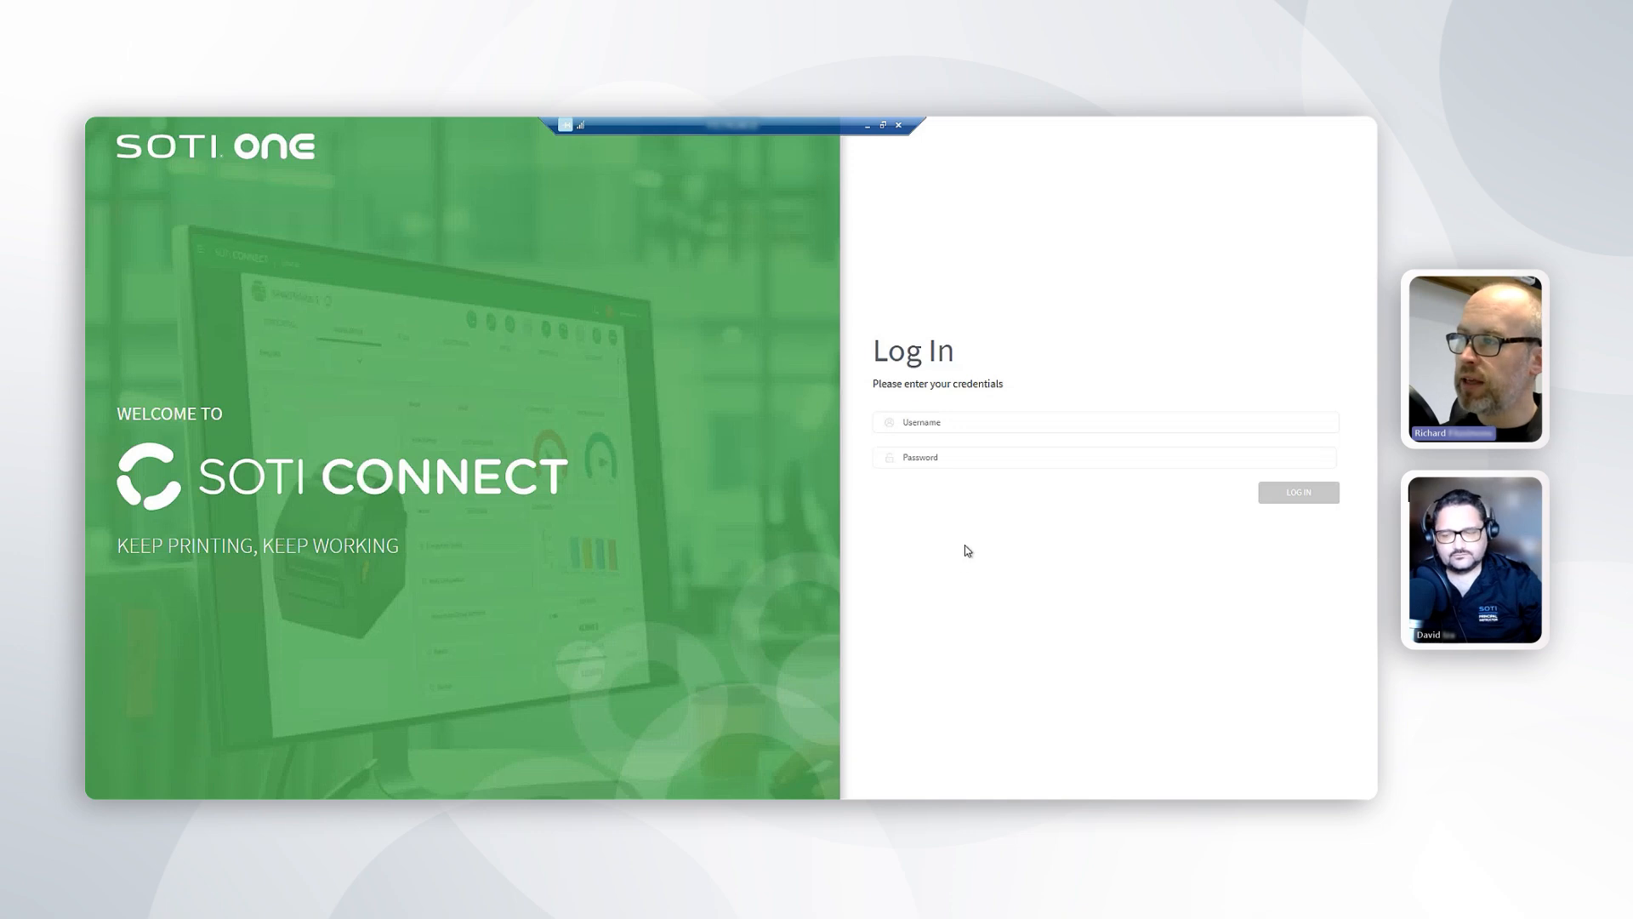
click(970, 423)
text(A)
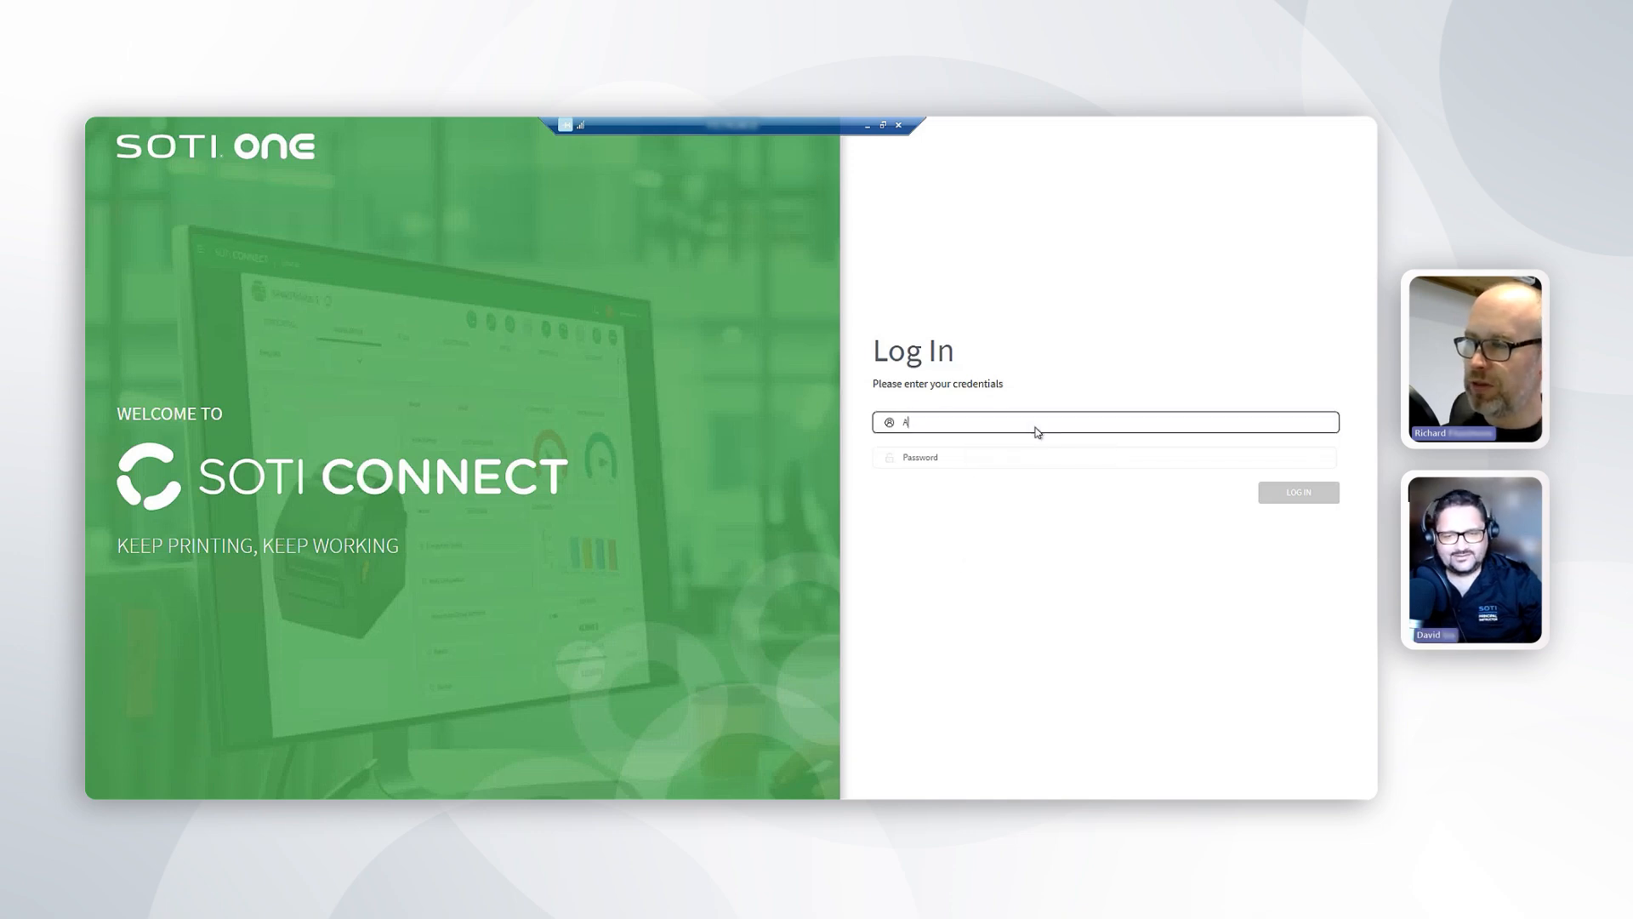
text(d)
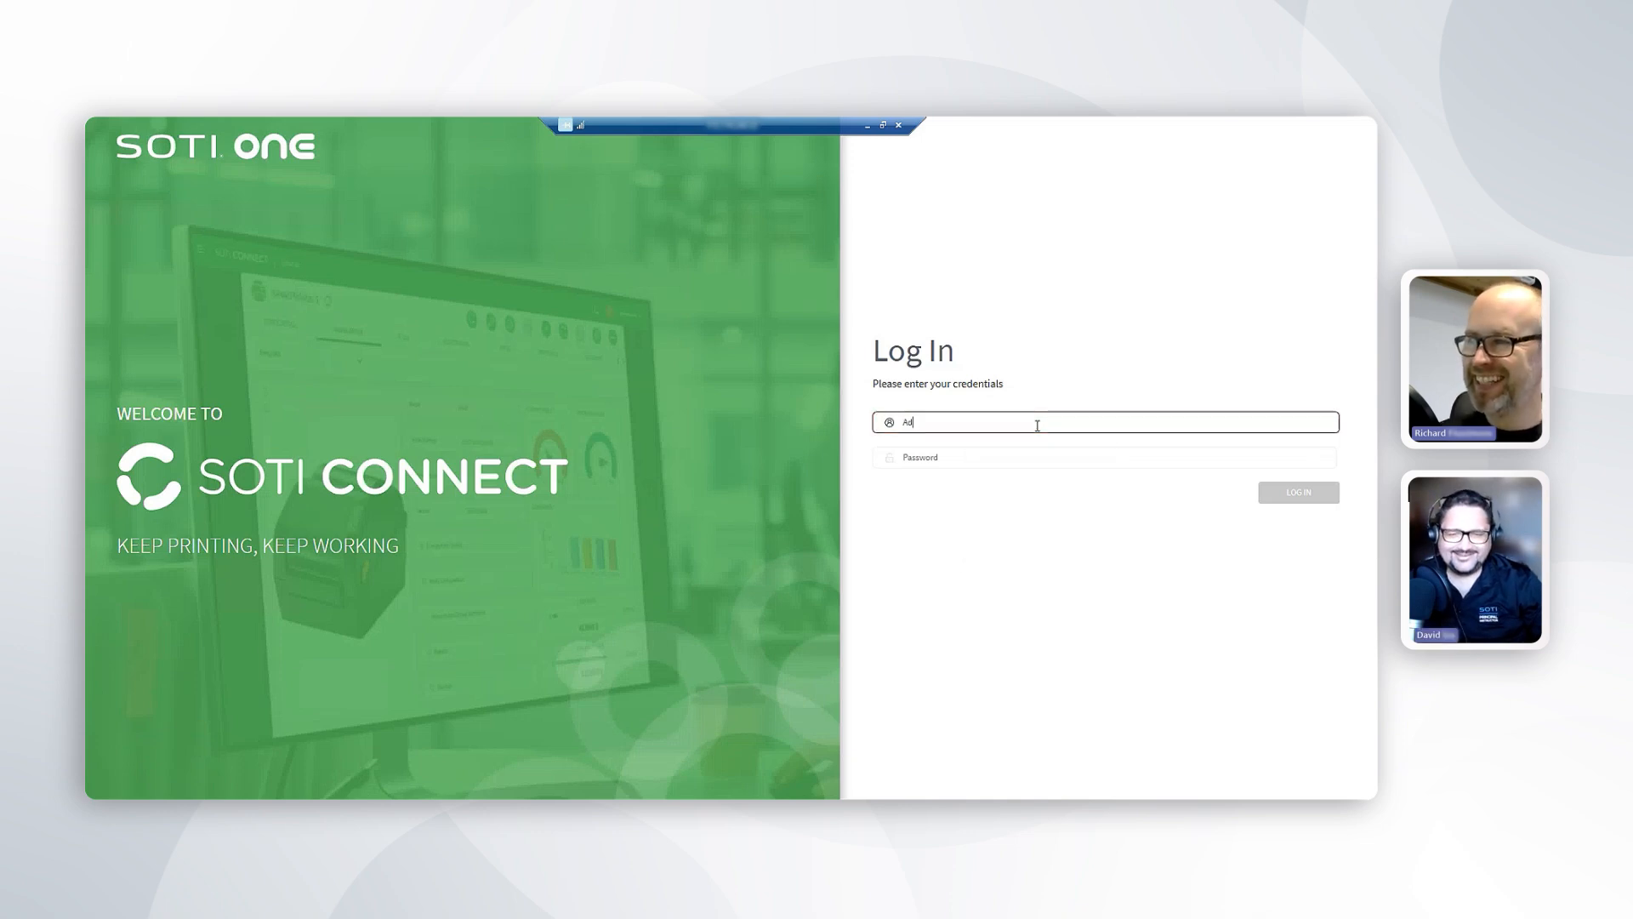
text(ministrat)
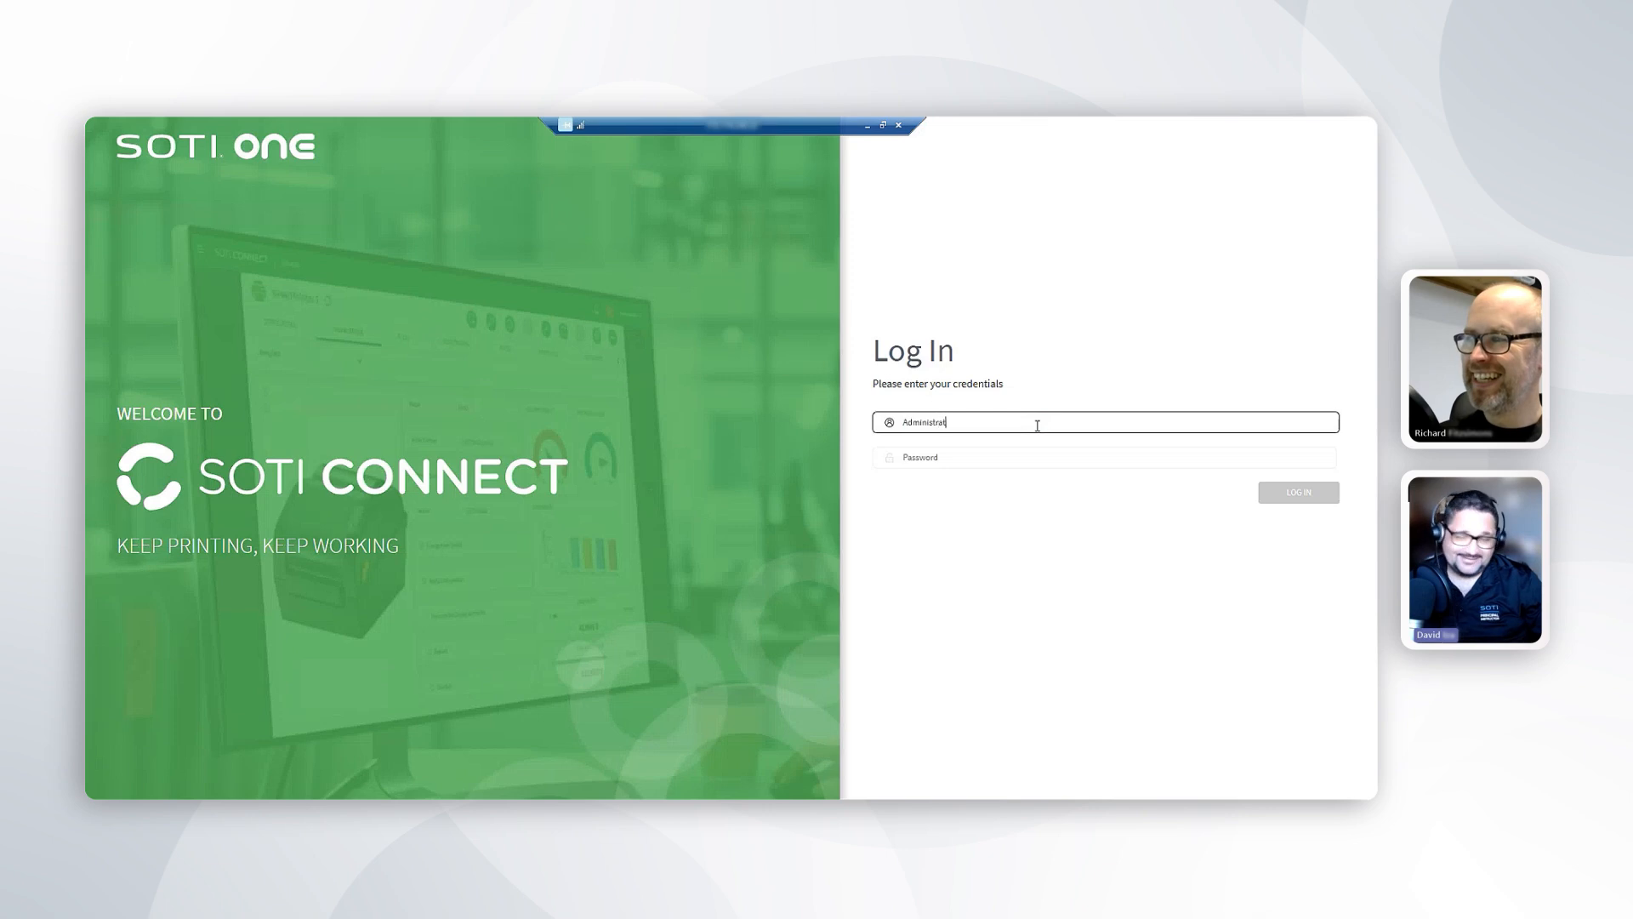
text(or)
key(Tab)
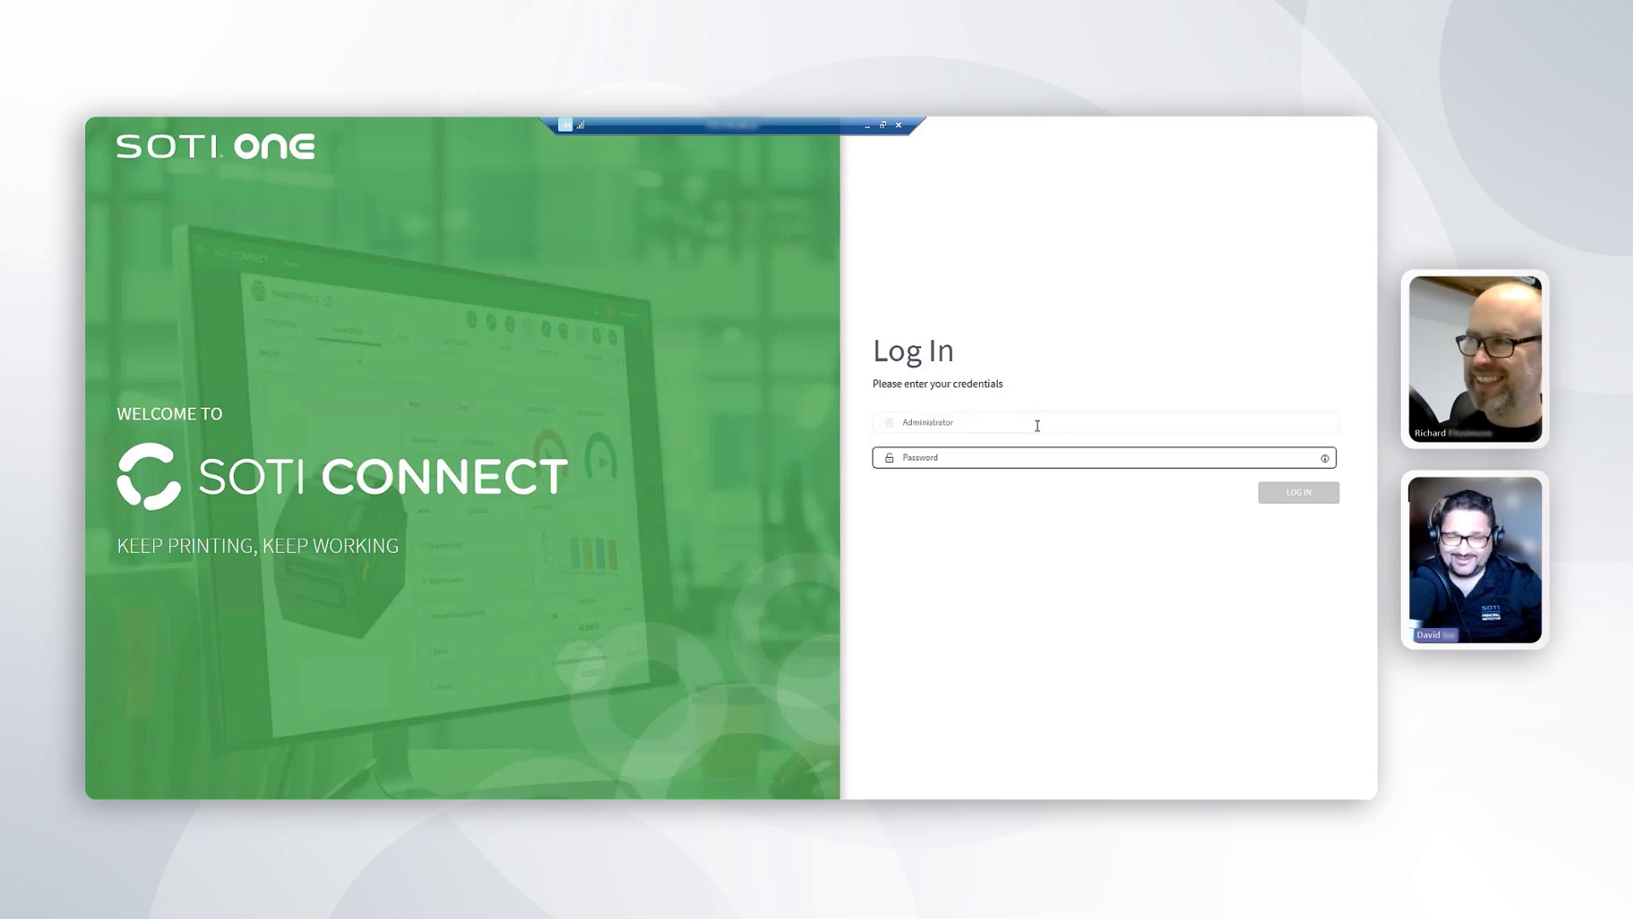
text(•••••••)
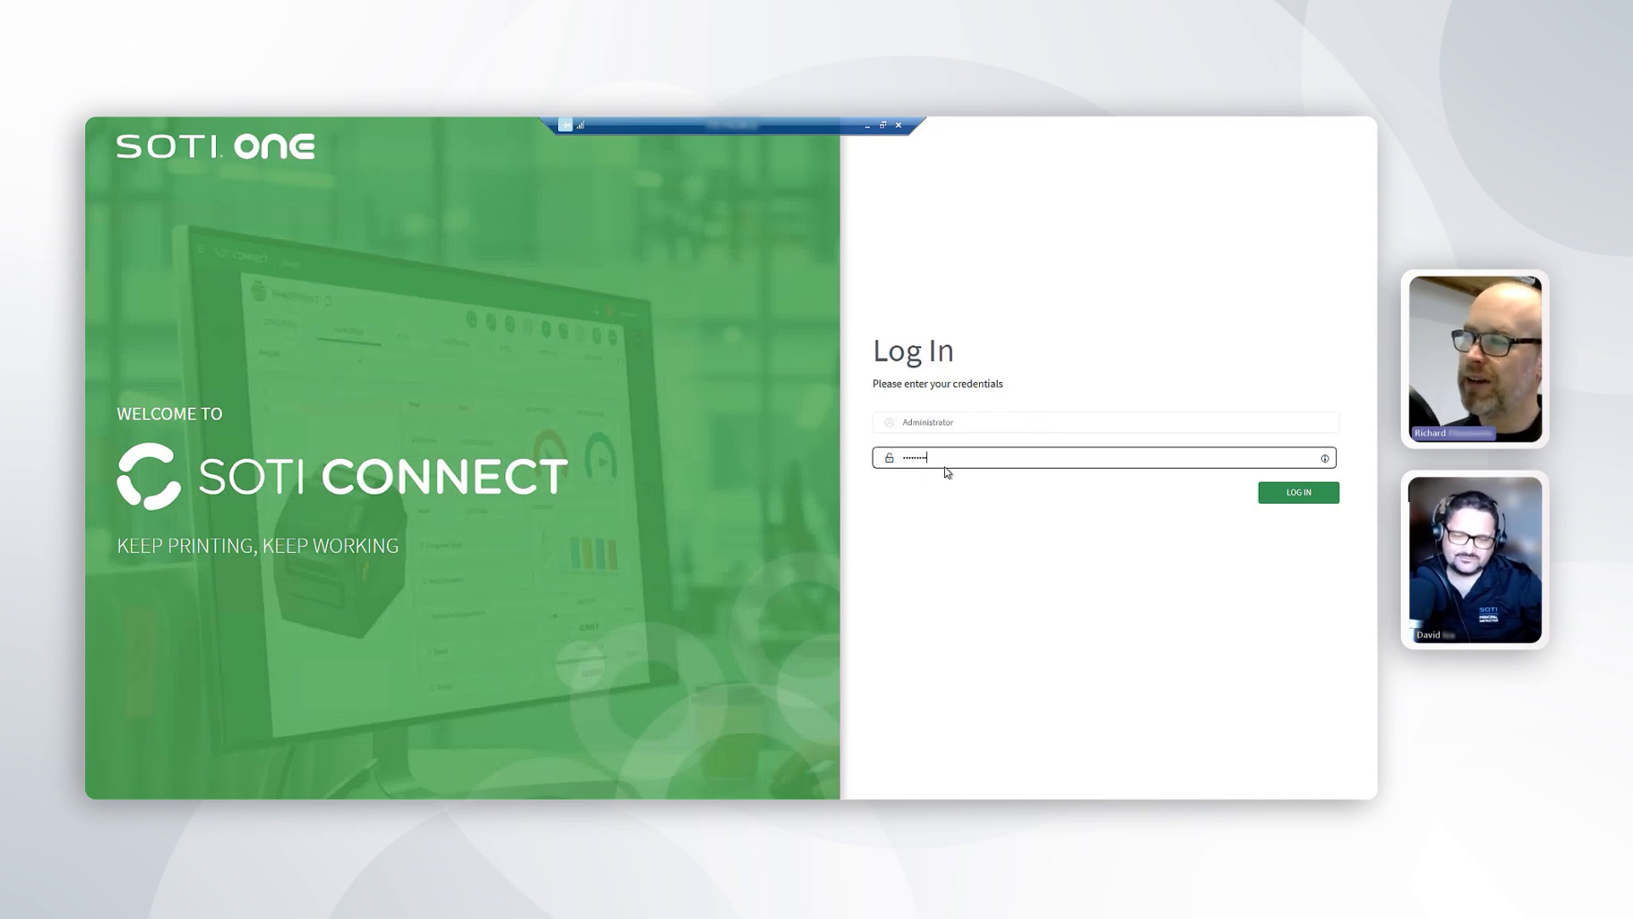
click(1325, 500)
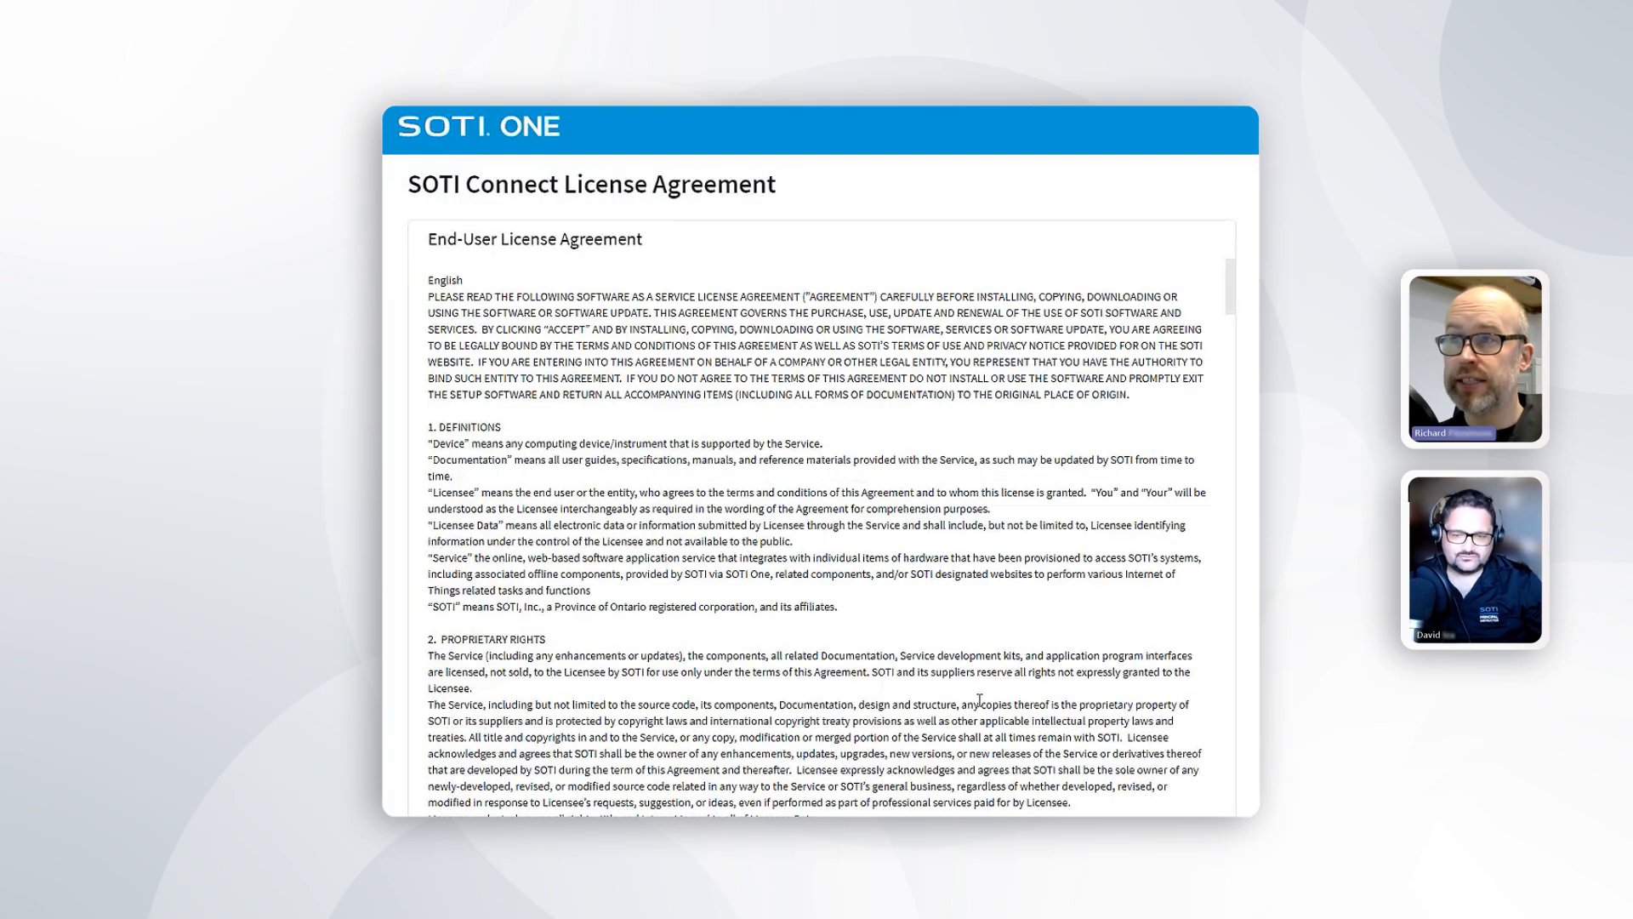
Go through the SOTI Connect License Agreement to its end and accept it.
scroll(979, 700, down, 3)
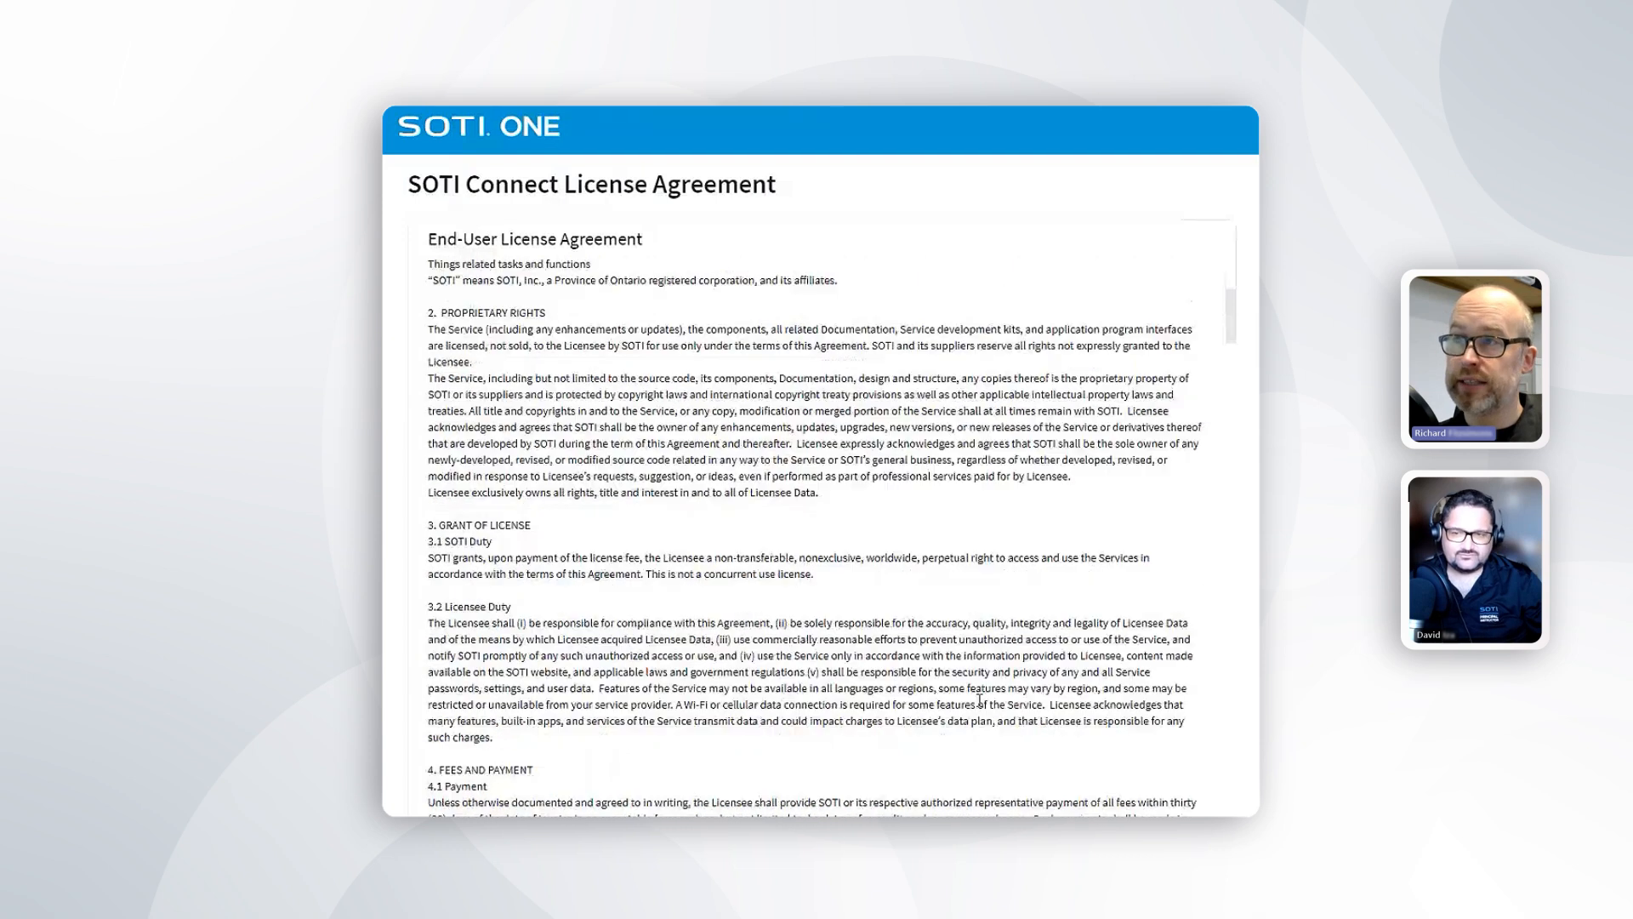
scroll(979, 700, down, 8)
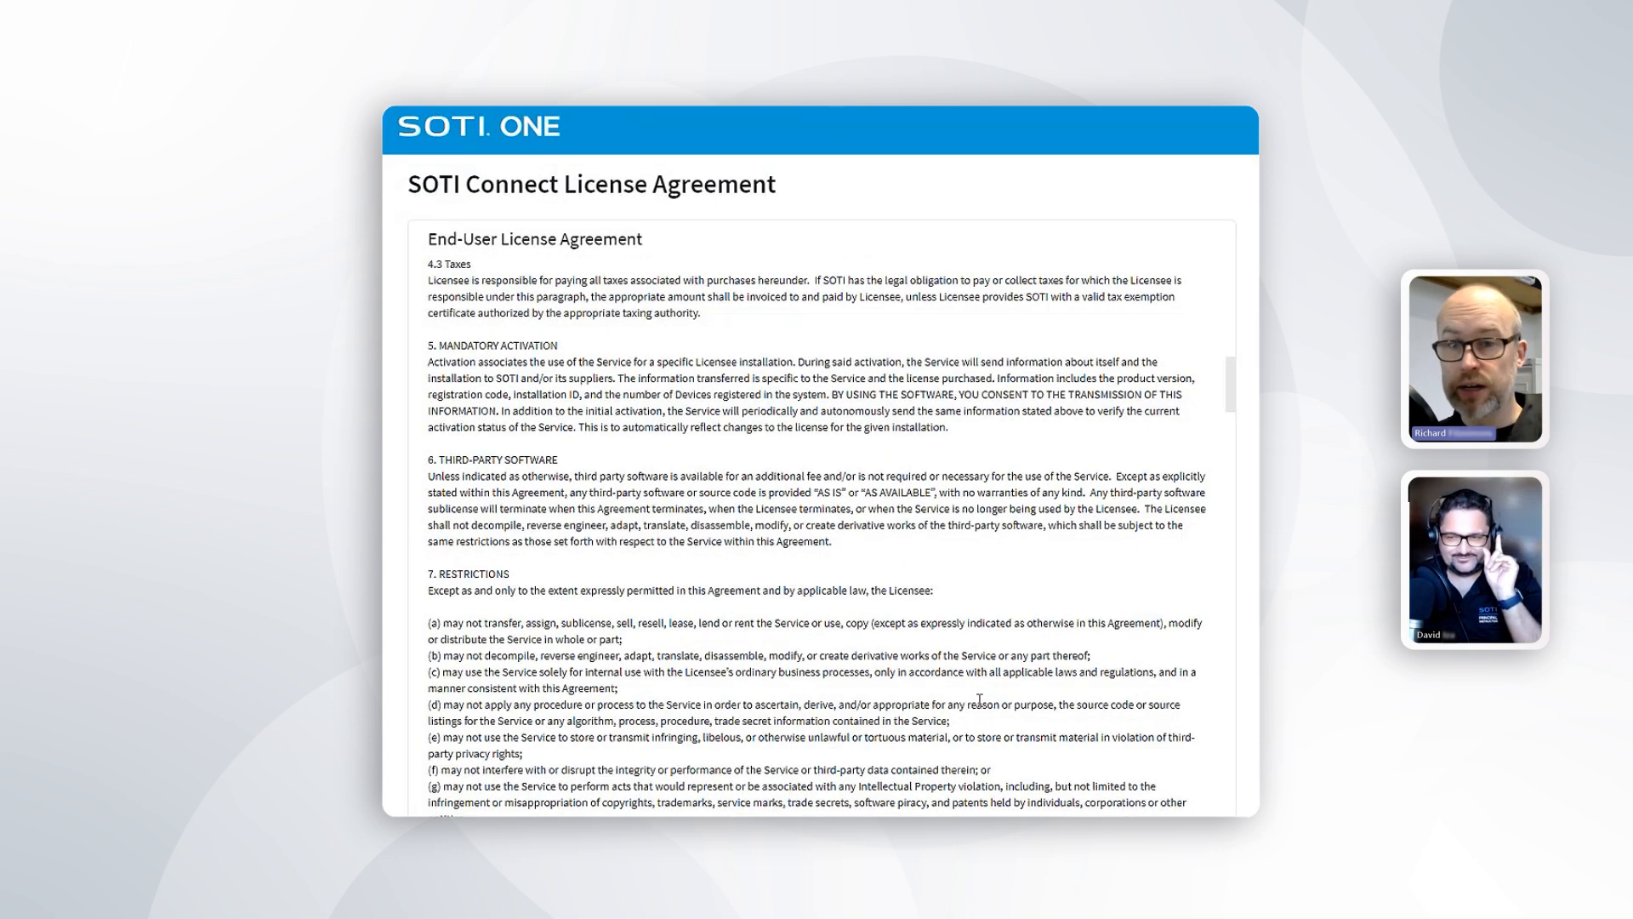
scroll(979, 700, down, 10)
drag(1231, 469, 1229, 823)
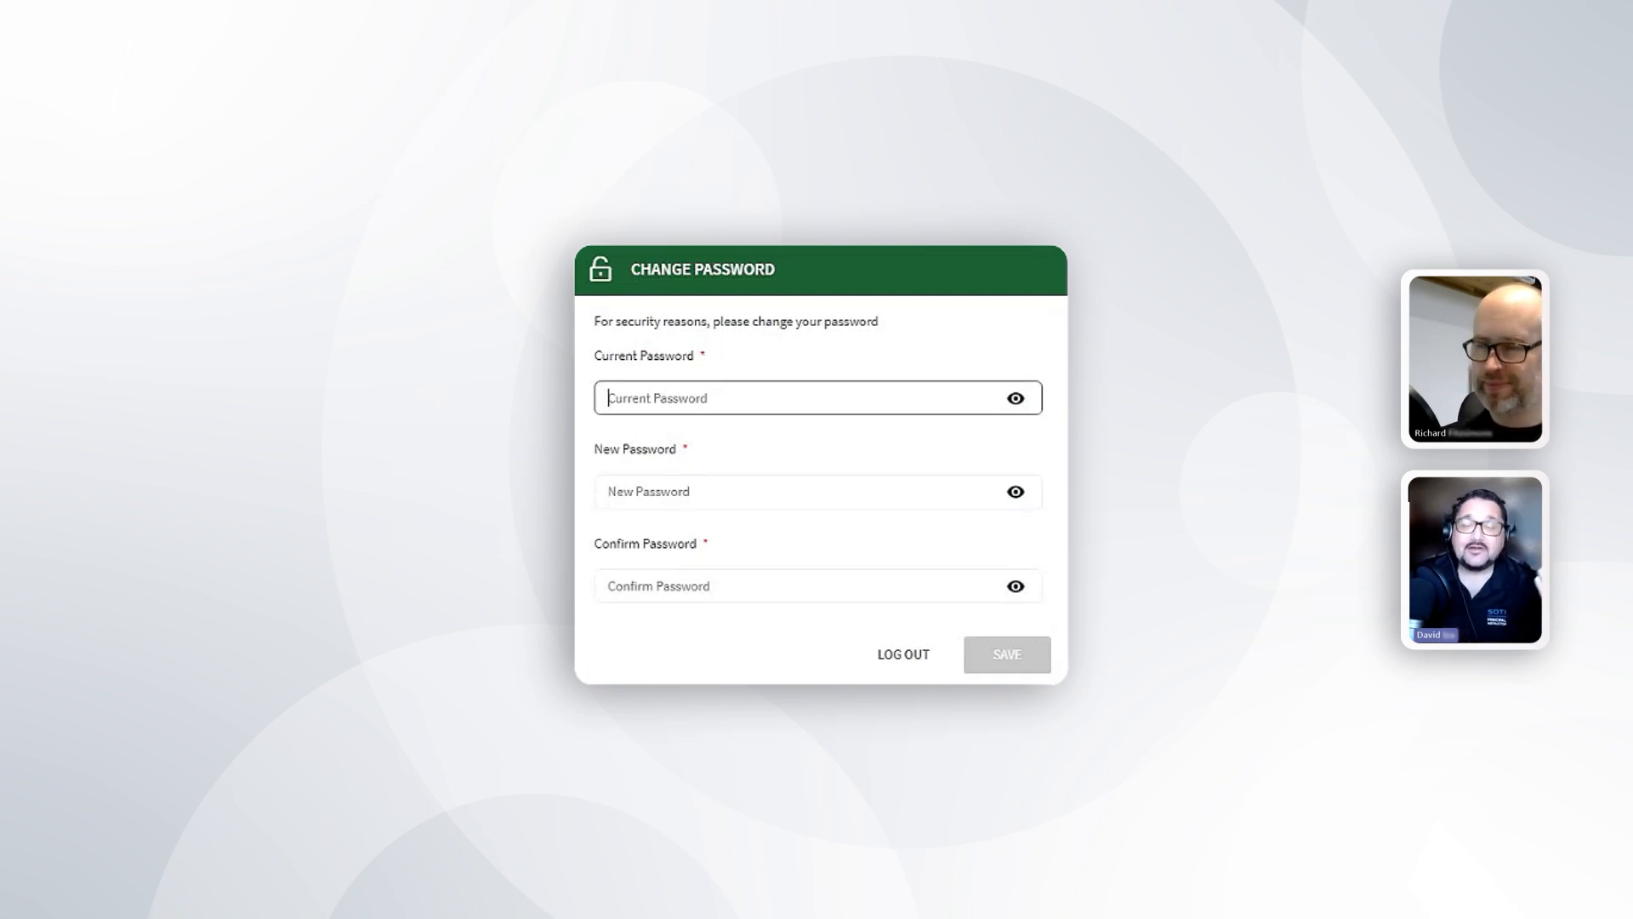
Enter the current password of the Administrator account in the Change Password form.
text(****)
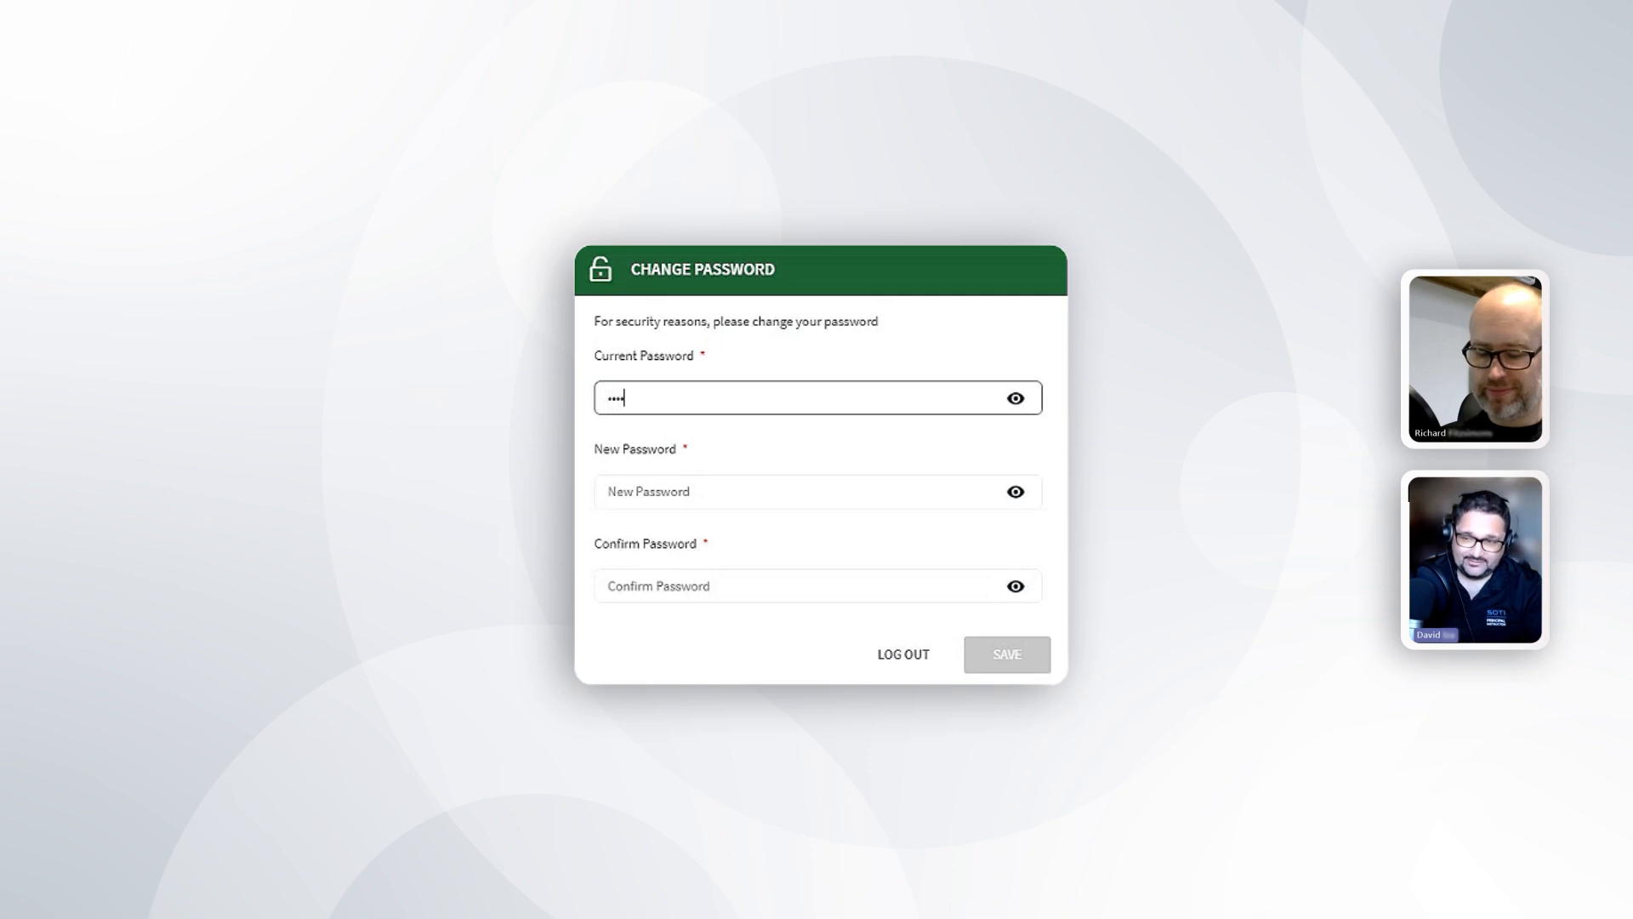
text(***)
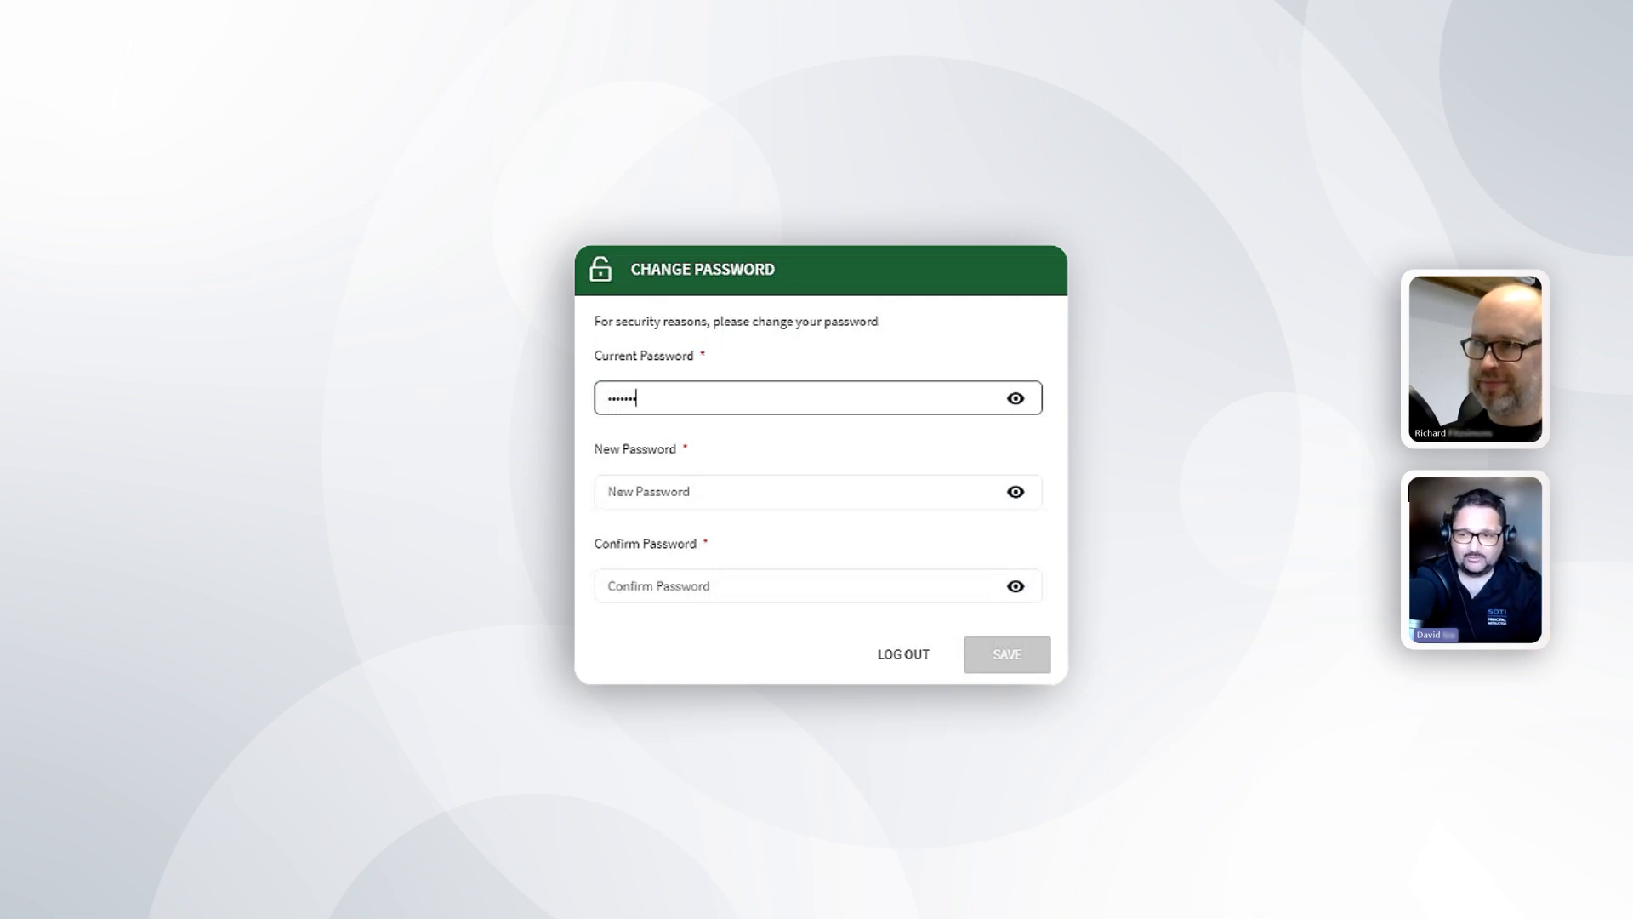
text(*)
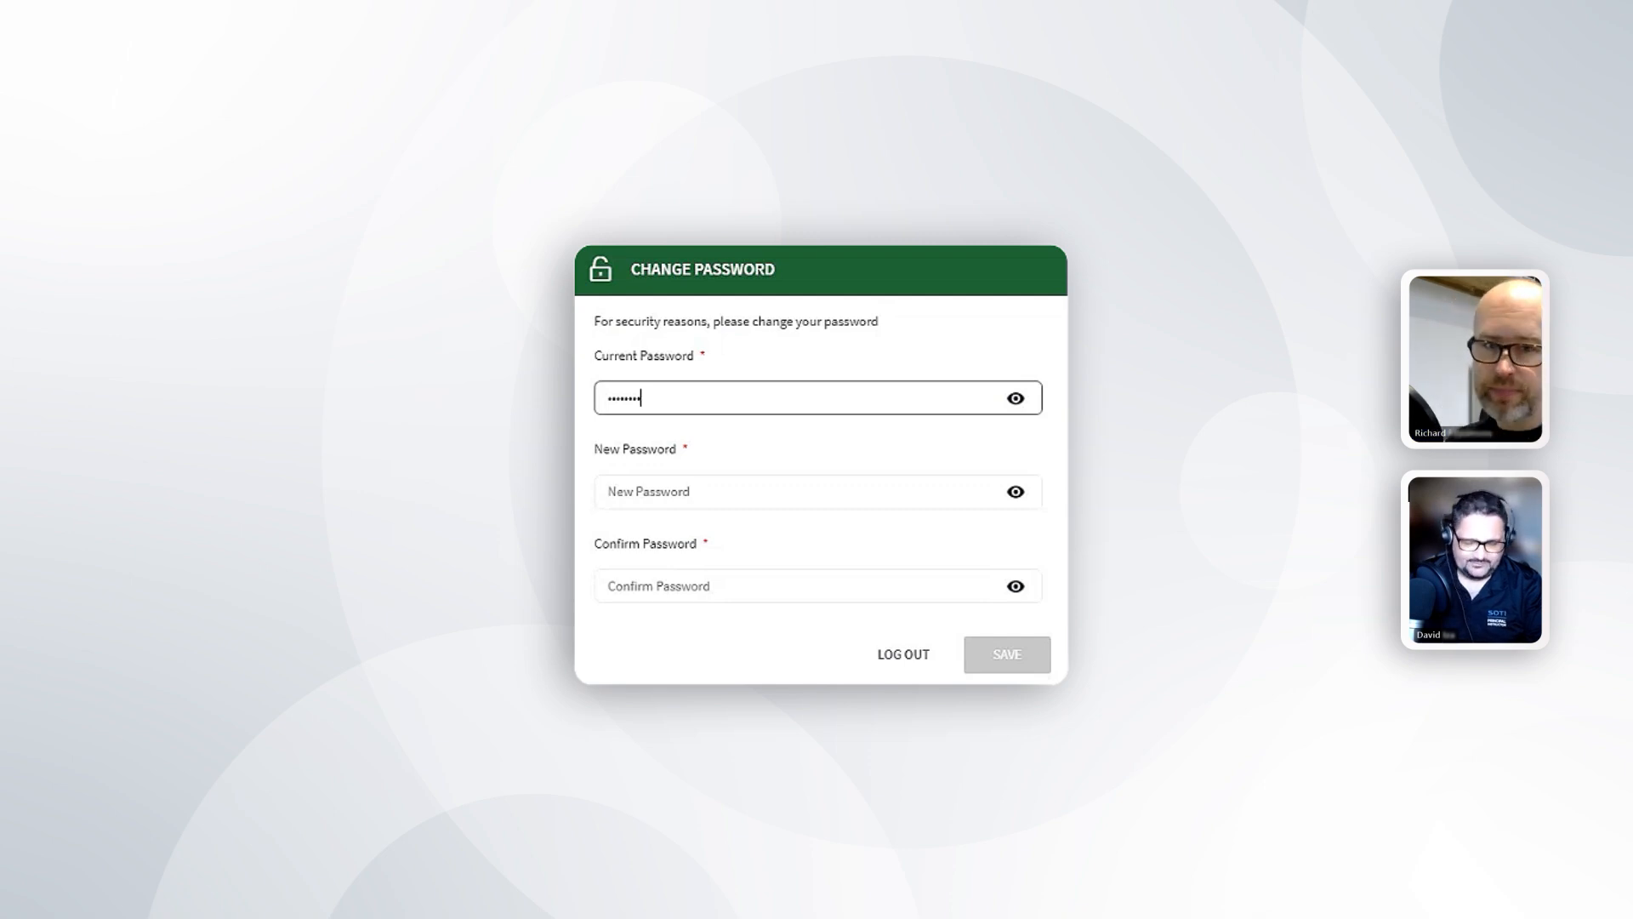
key(Return)
text(•••••••••)
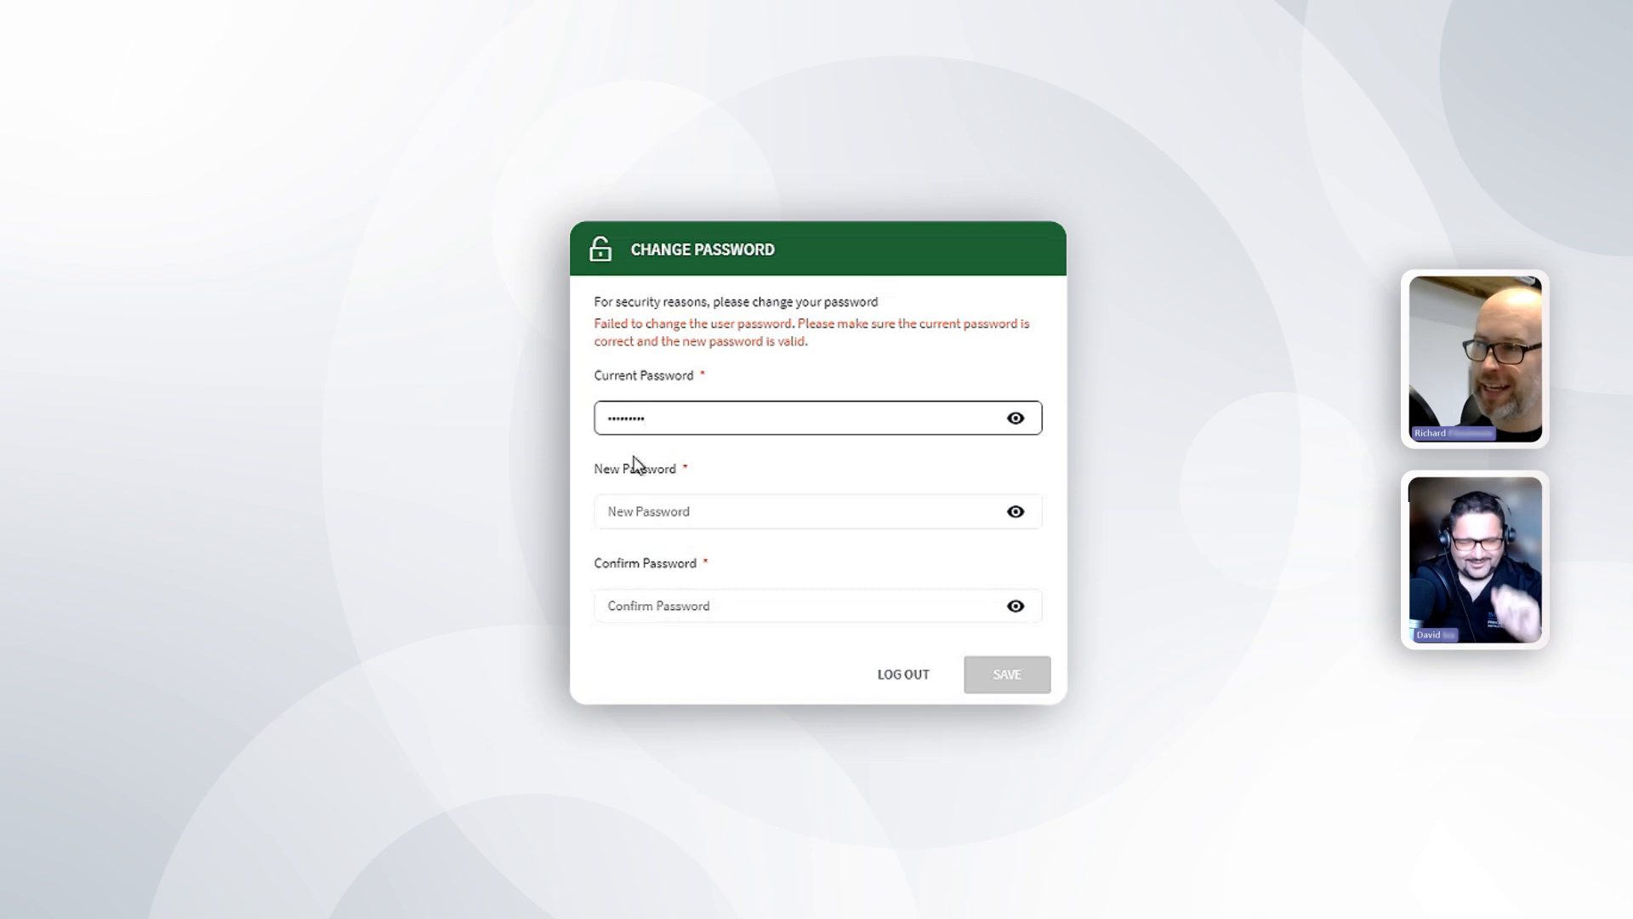
Paste the new account password into the New Password and Confirm Password fields and save the change.
click(676, 513)
key(ctrl+v)
click(668, 604)
key(ctrl+v)
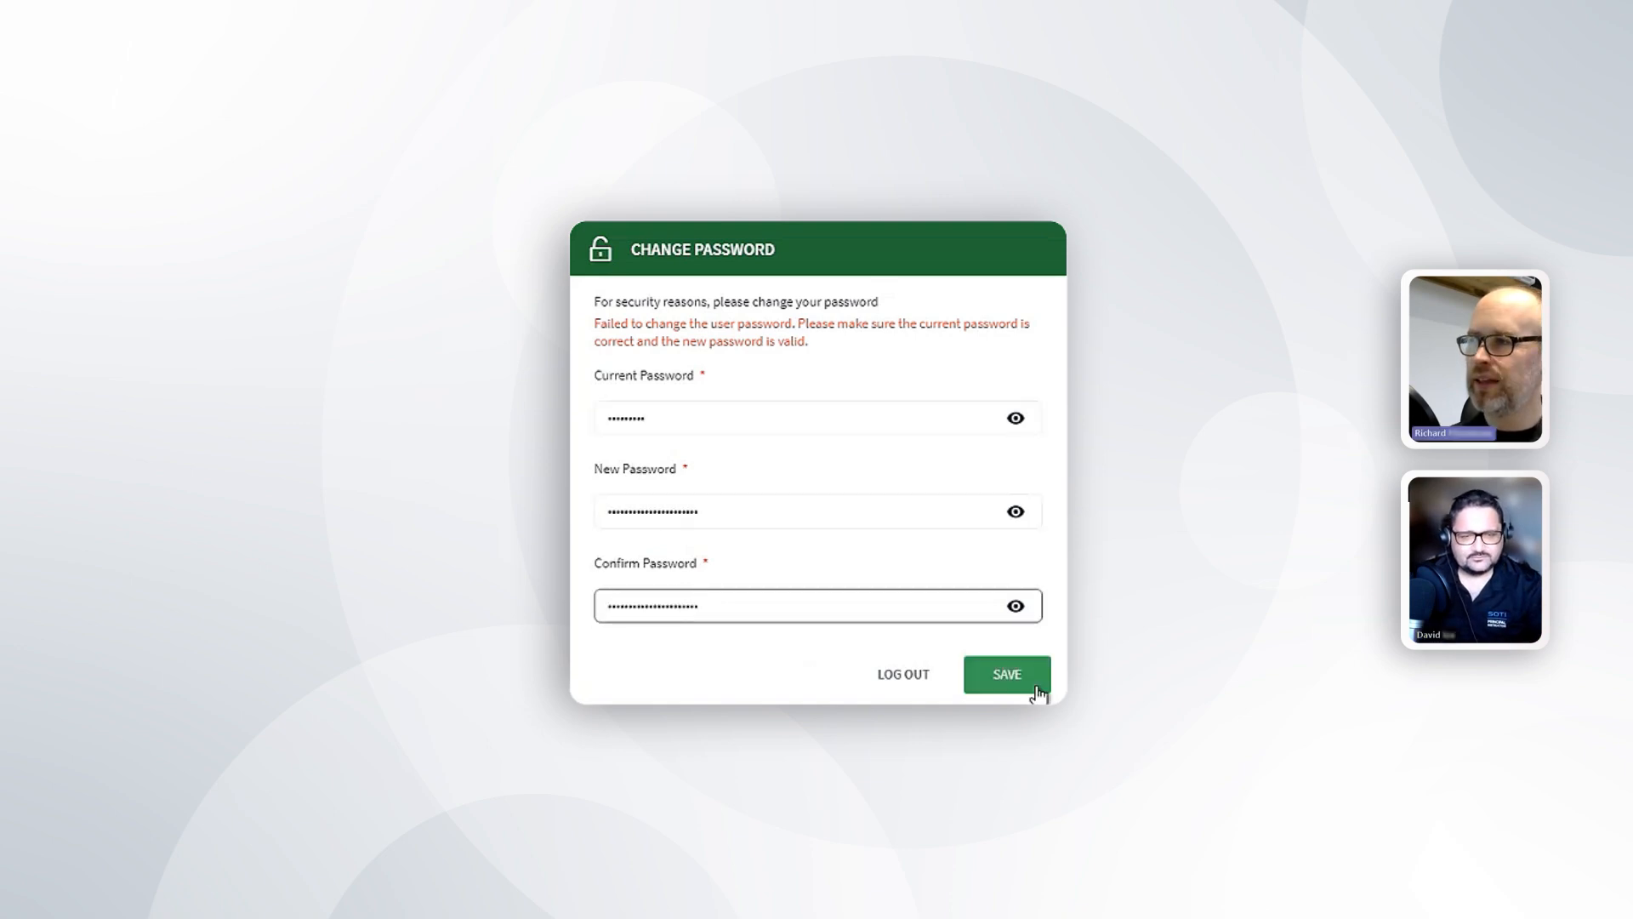
click(1037, 690)
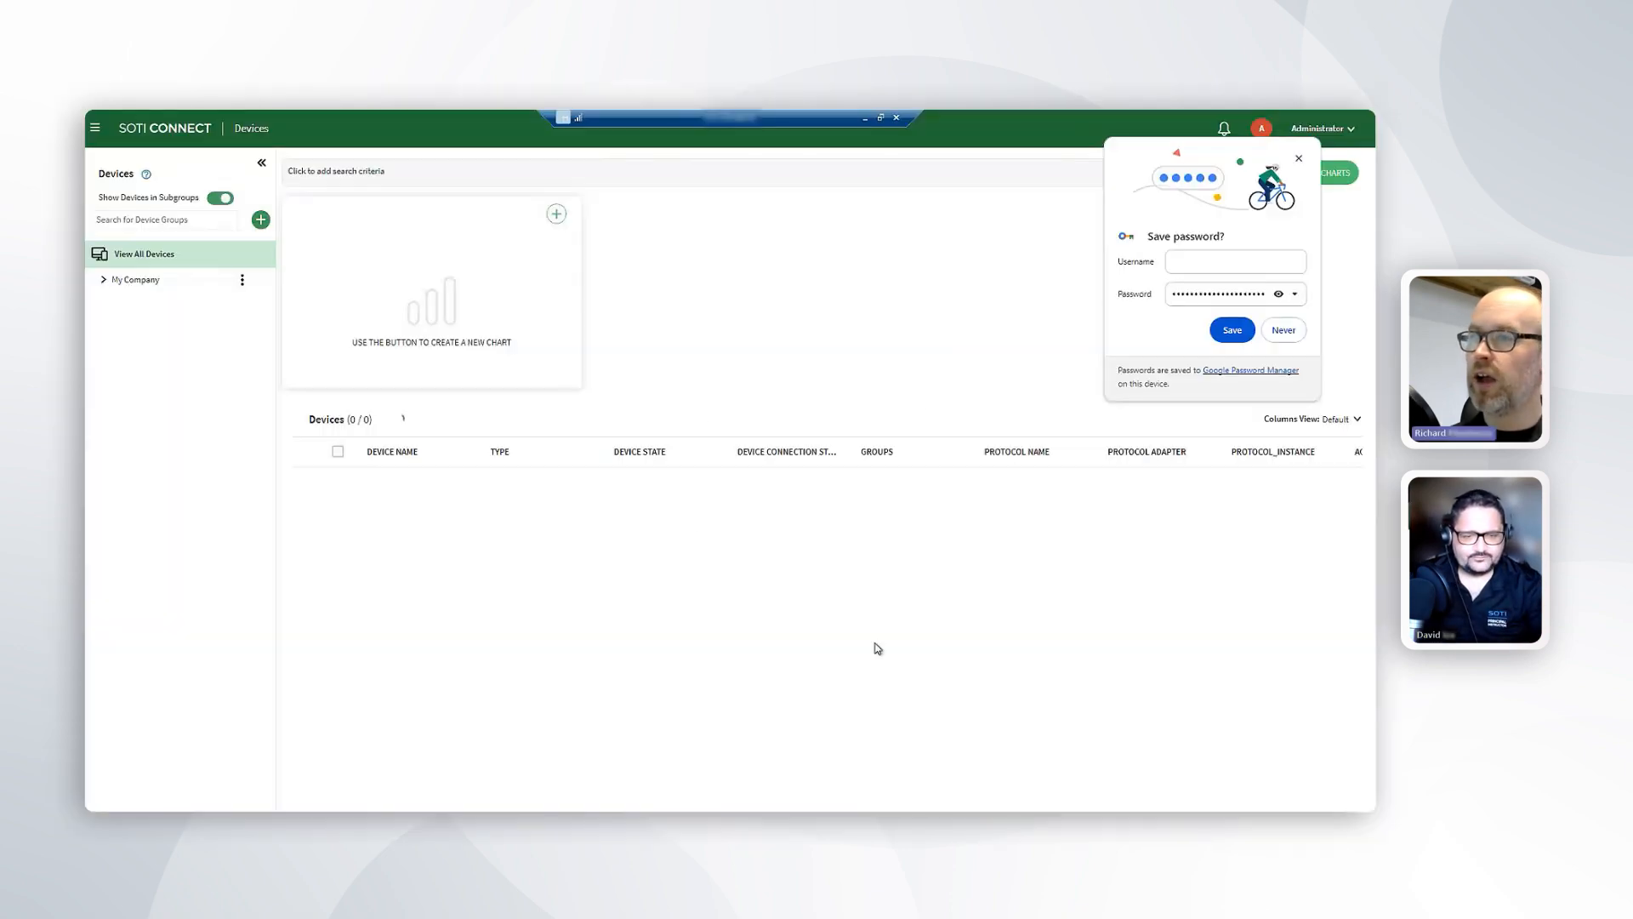
Dismiss the browser's offer to save the password and expand the My Company device group to show its subgroups.
click(1250, 262)
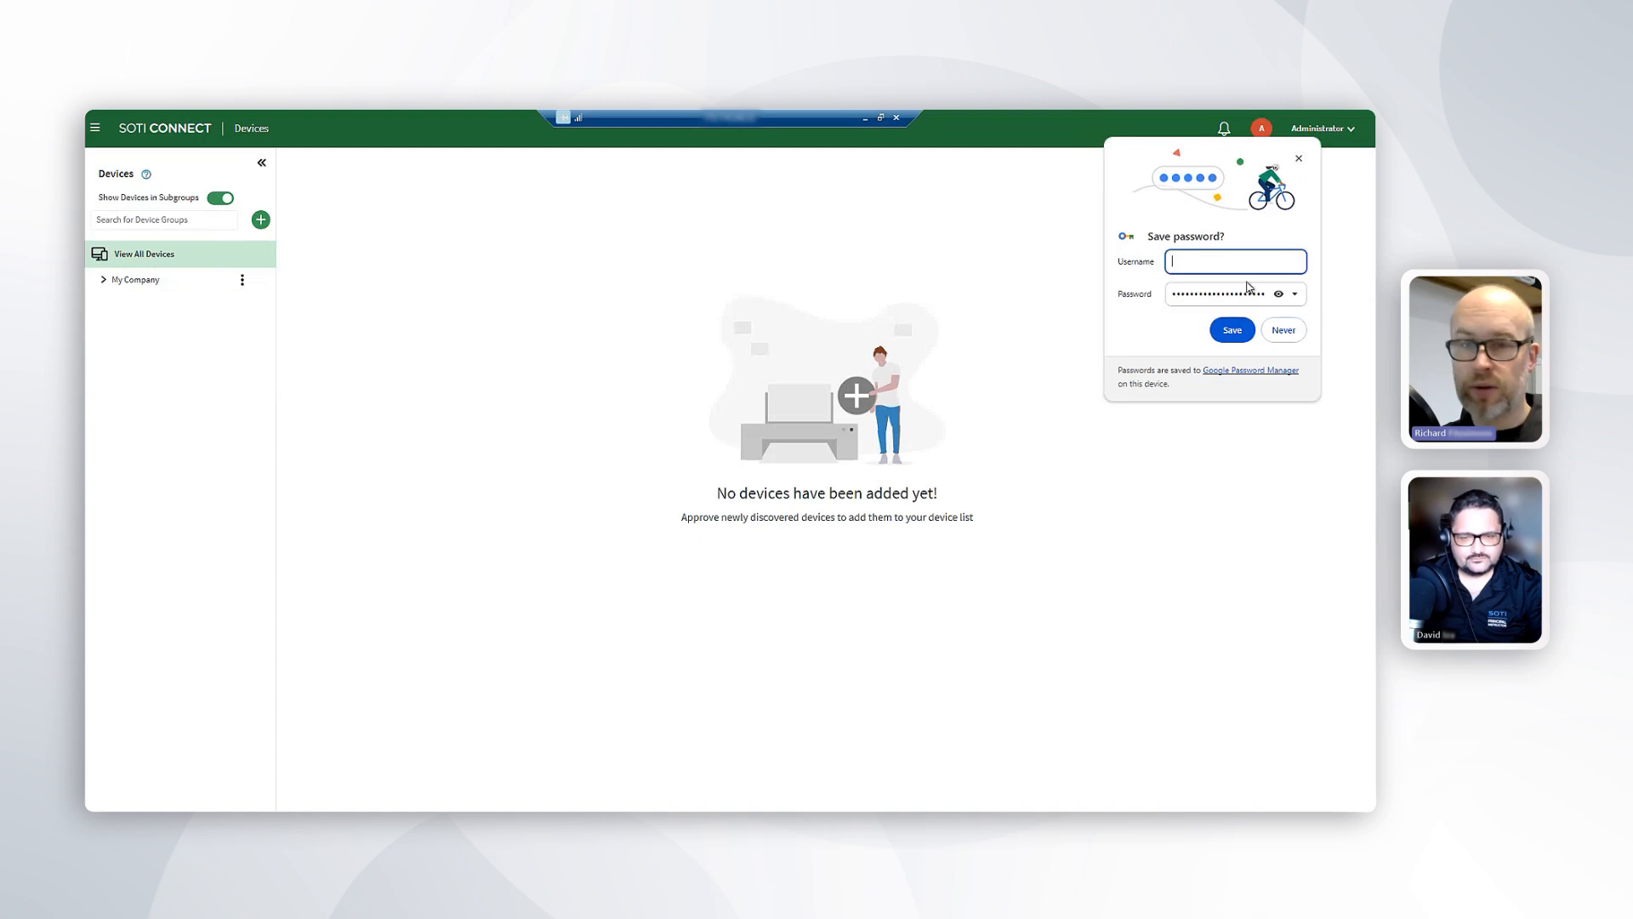
click(1300, 161)
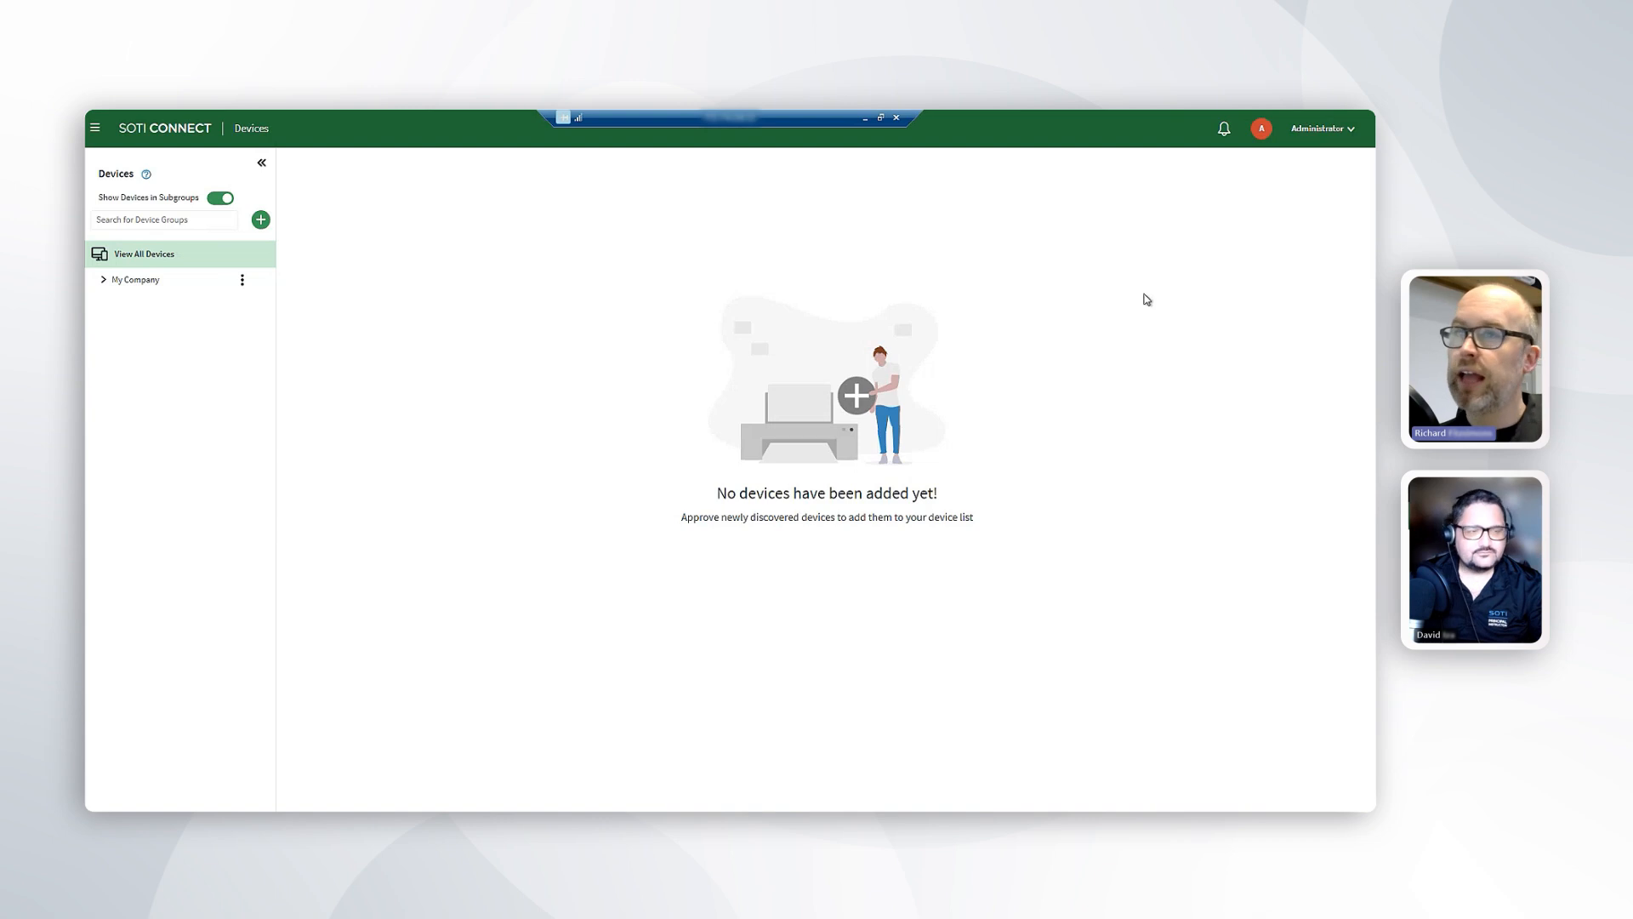
click(102, 284)
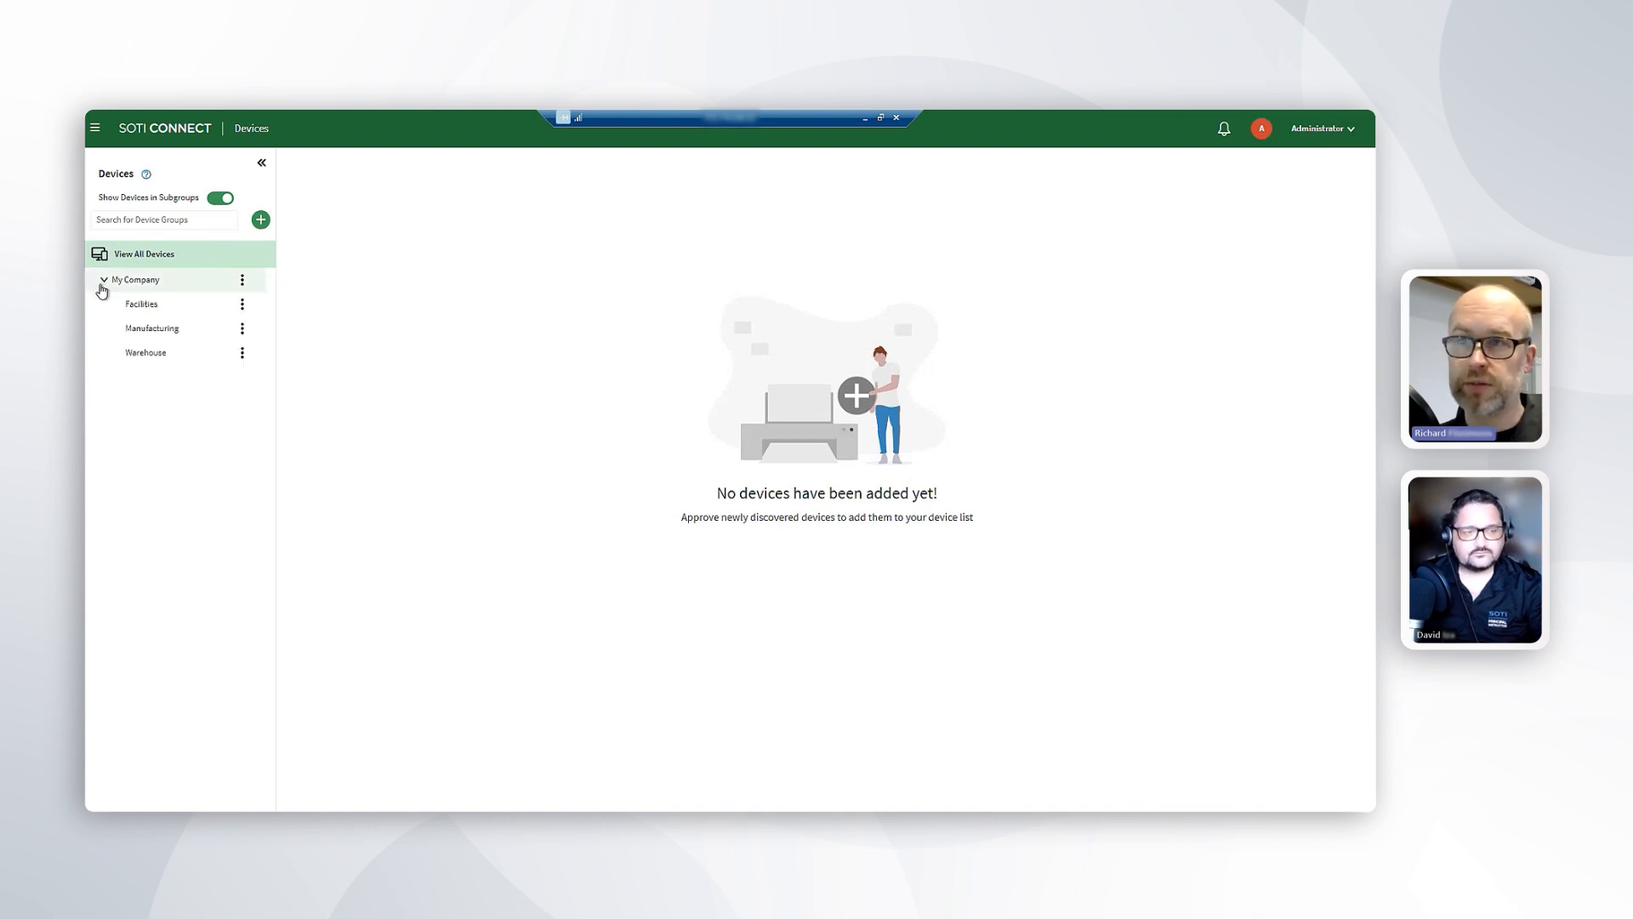
Open the Administration area and look through the protocol list in the System Management service configuration.
click(96, 129)
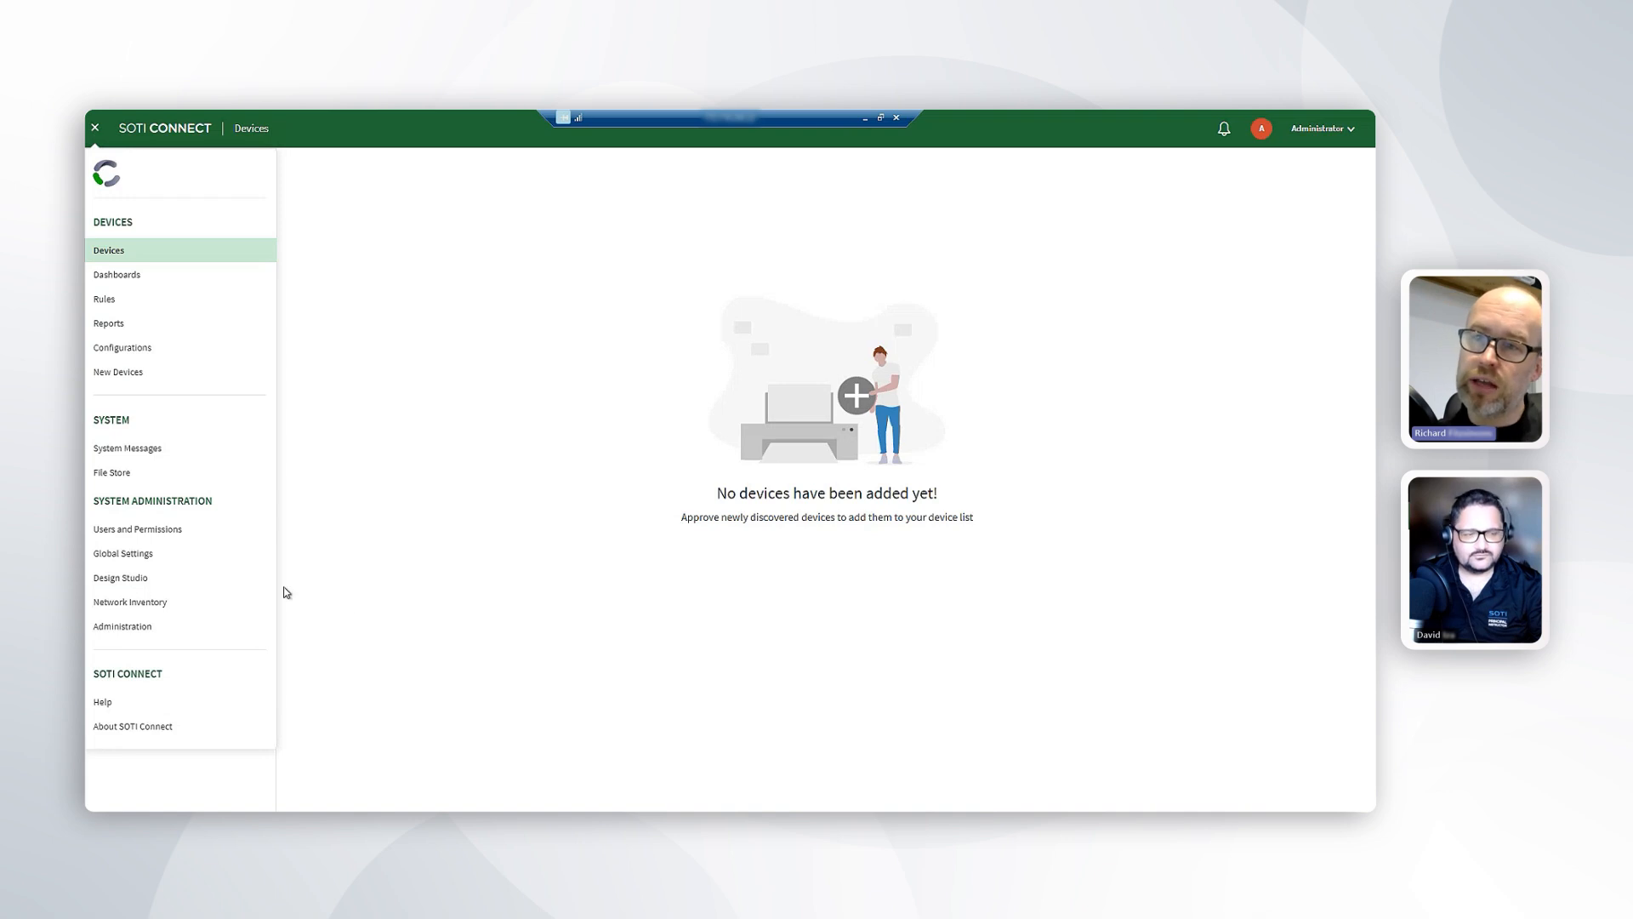
click(127, 649)
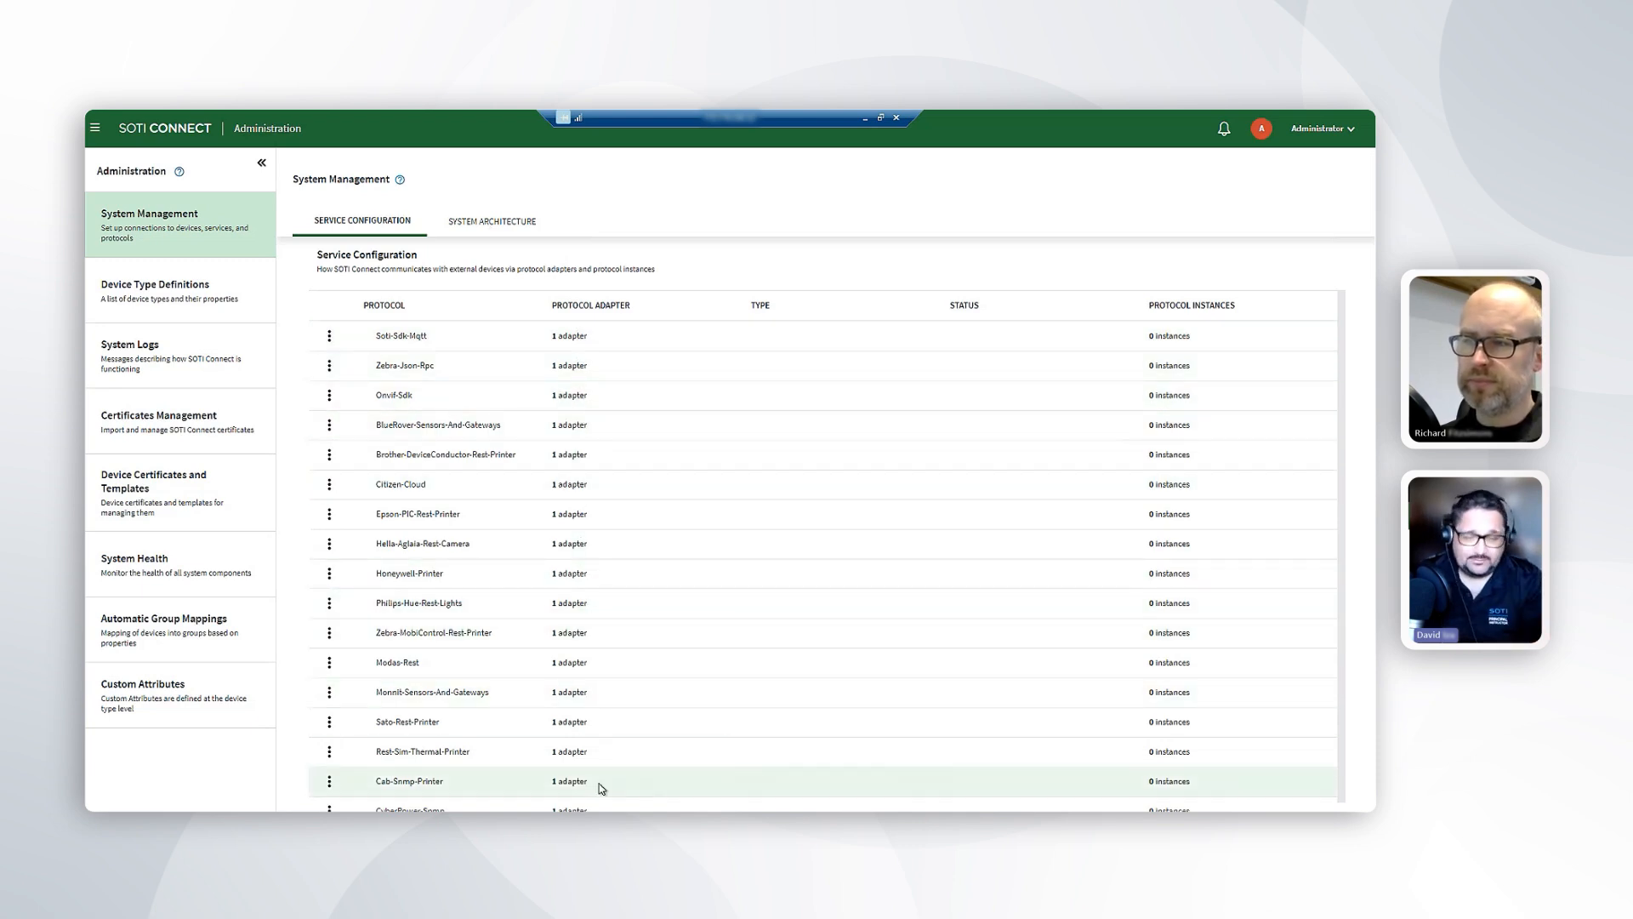
scroll(601, 786, down, 1)
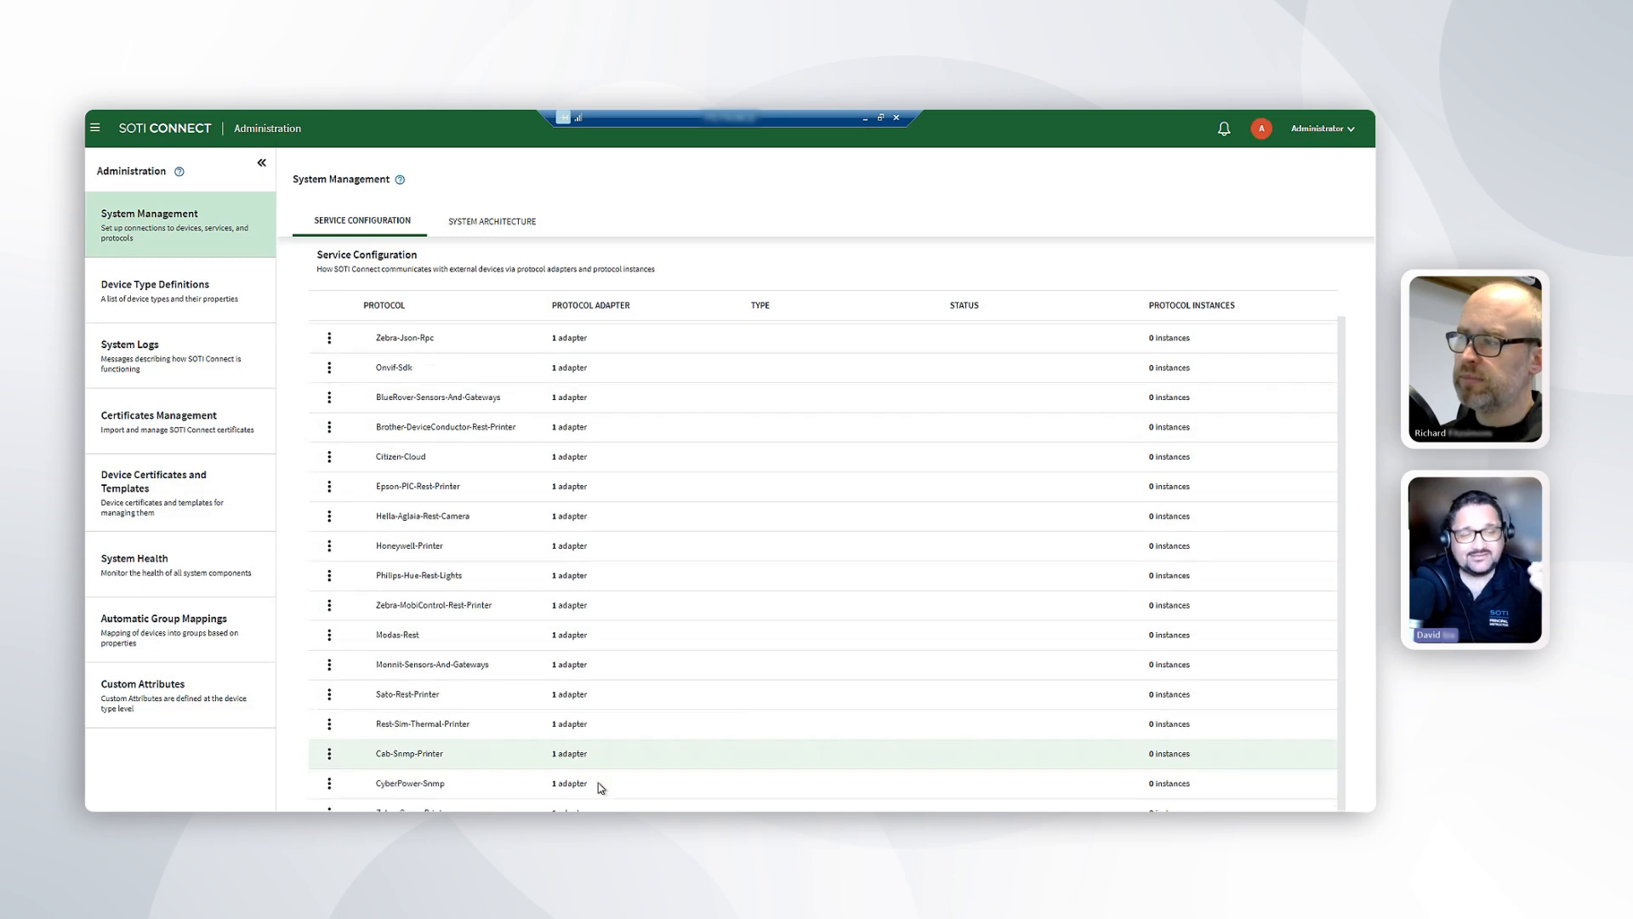
scroll(601, 787, up, 1)
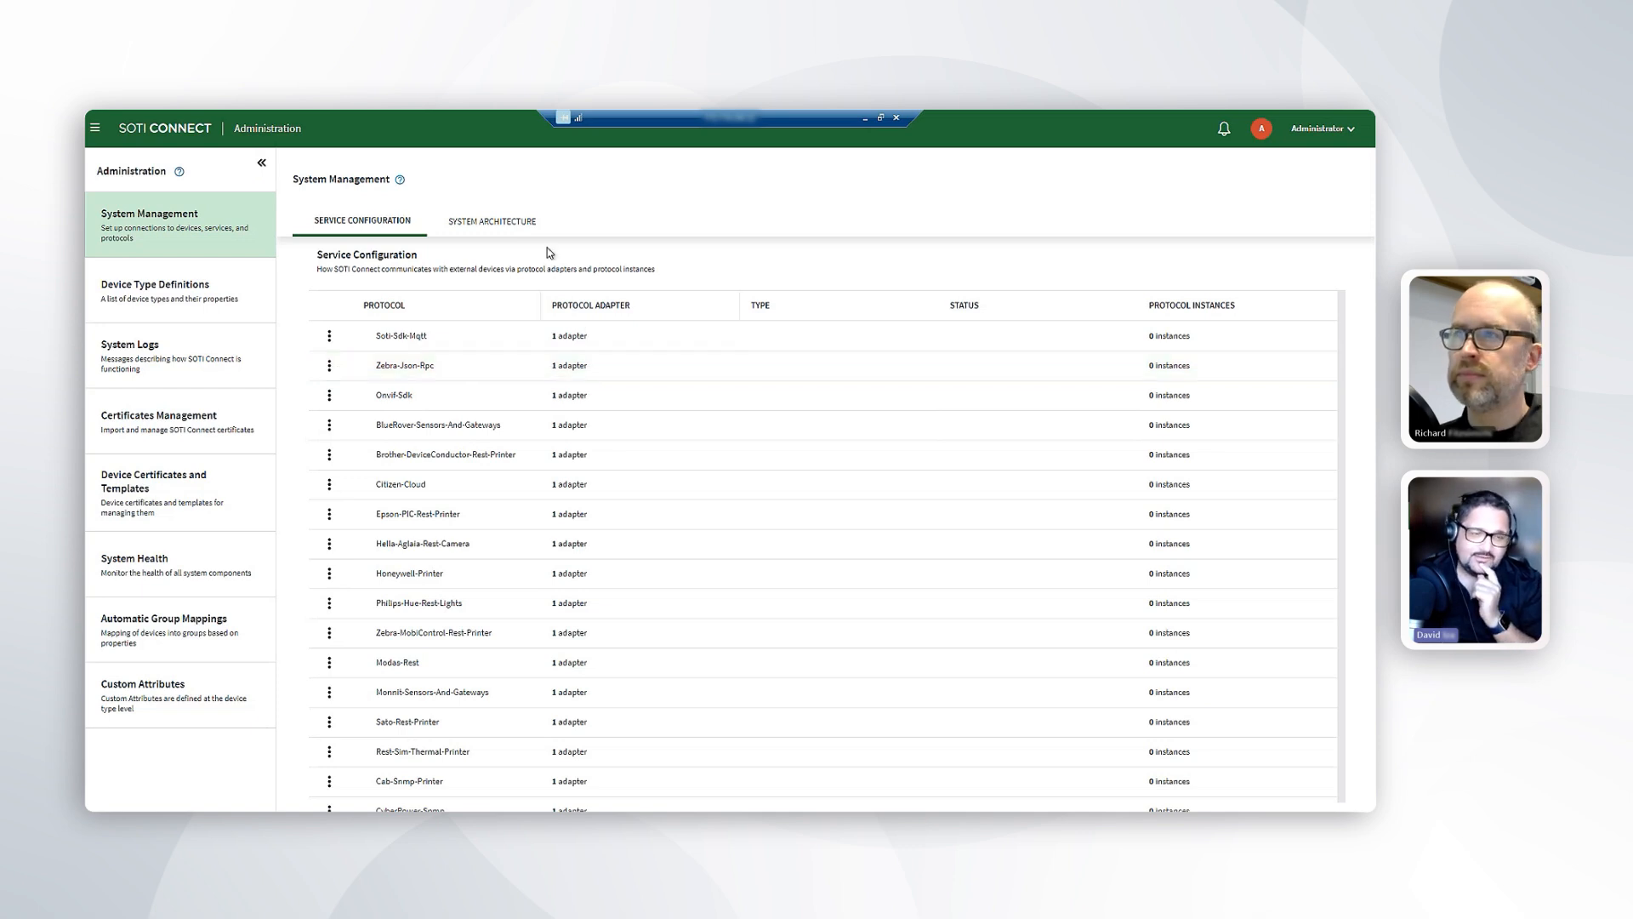
Examine the protocol adapters in the System Architecture view, comparing them with the Service Configuration list.
click(532, 230)
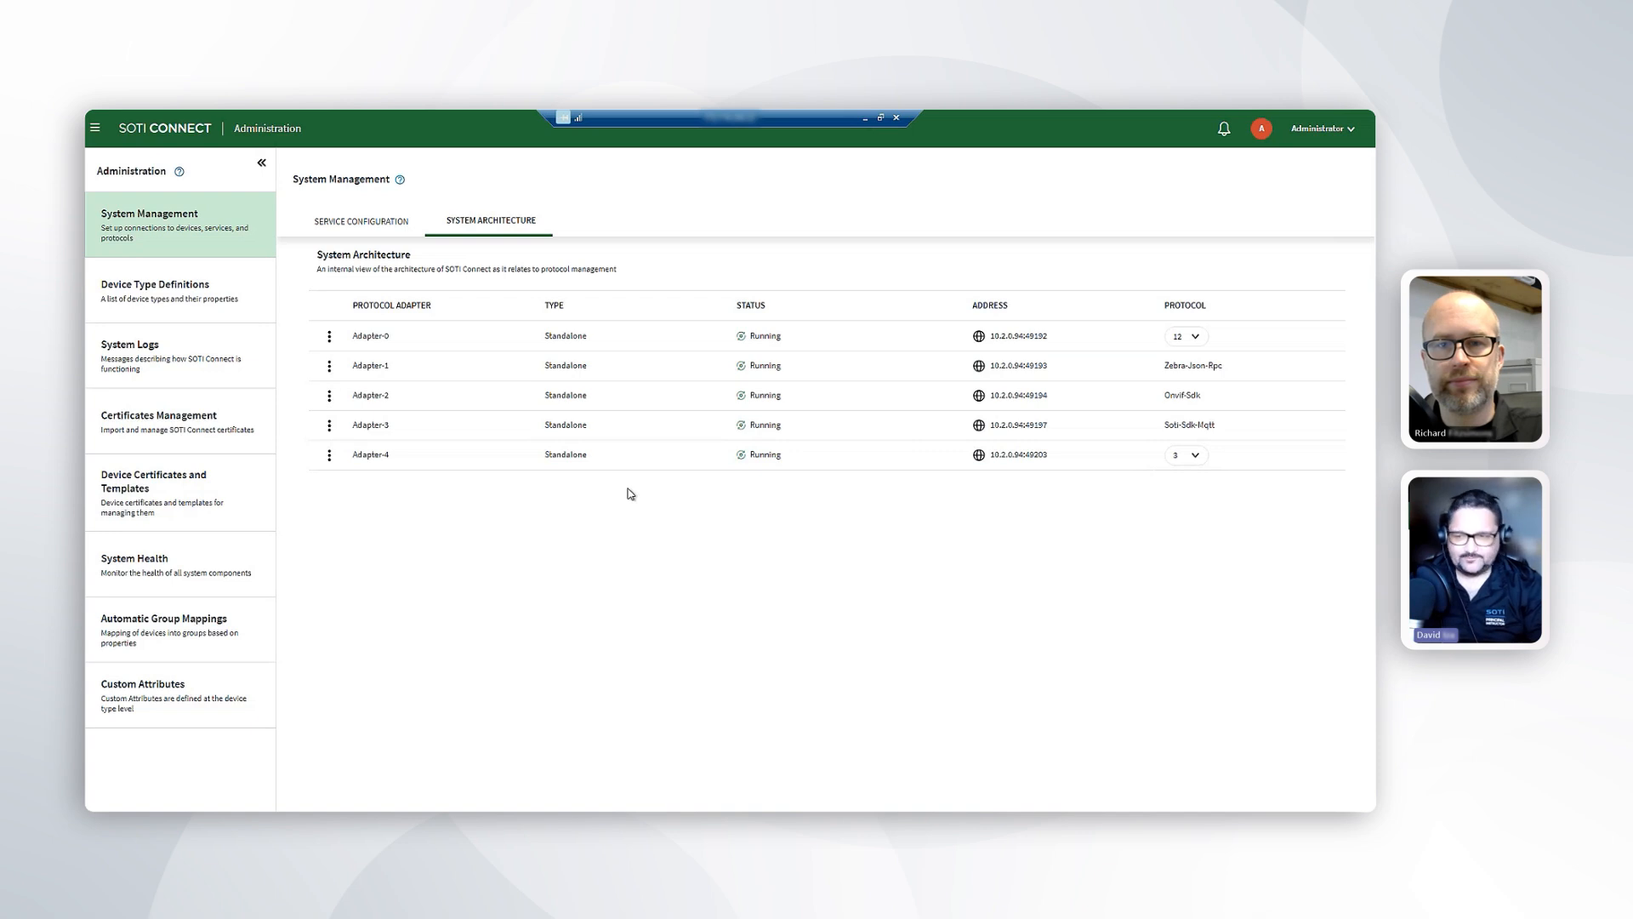
click(361, 223)
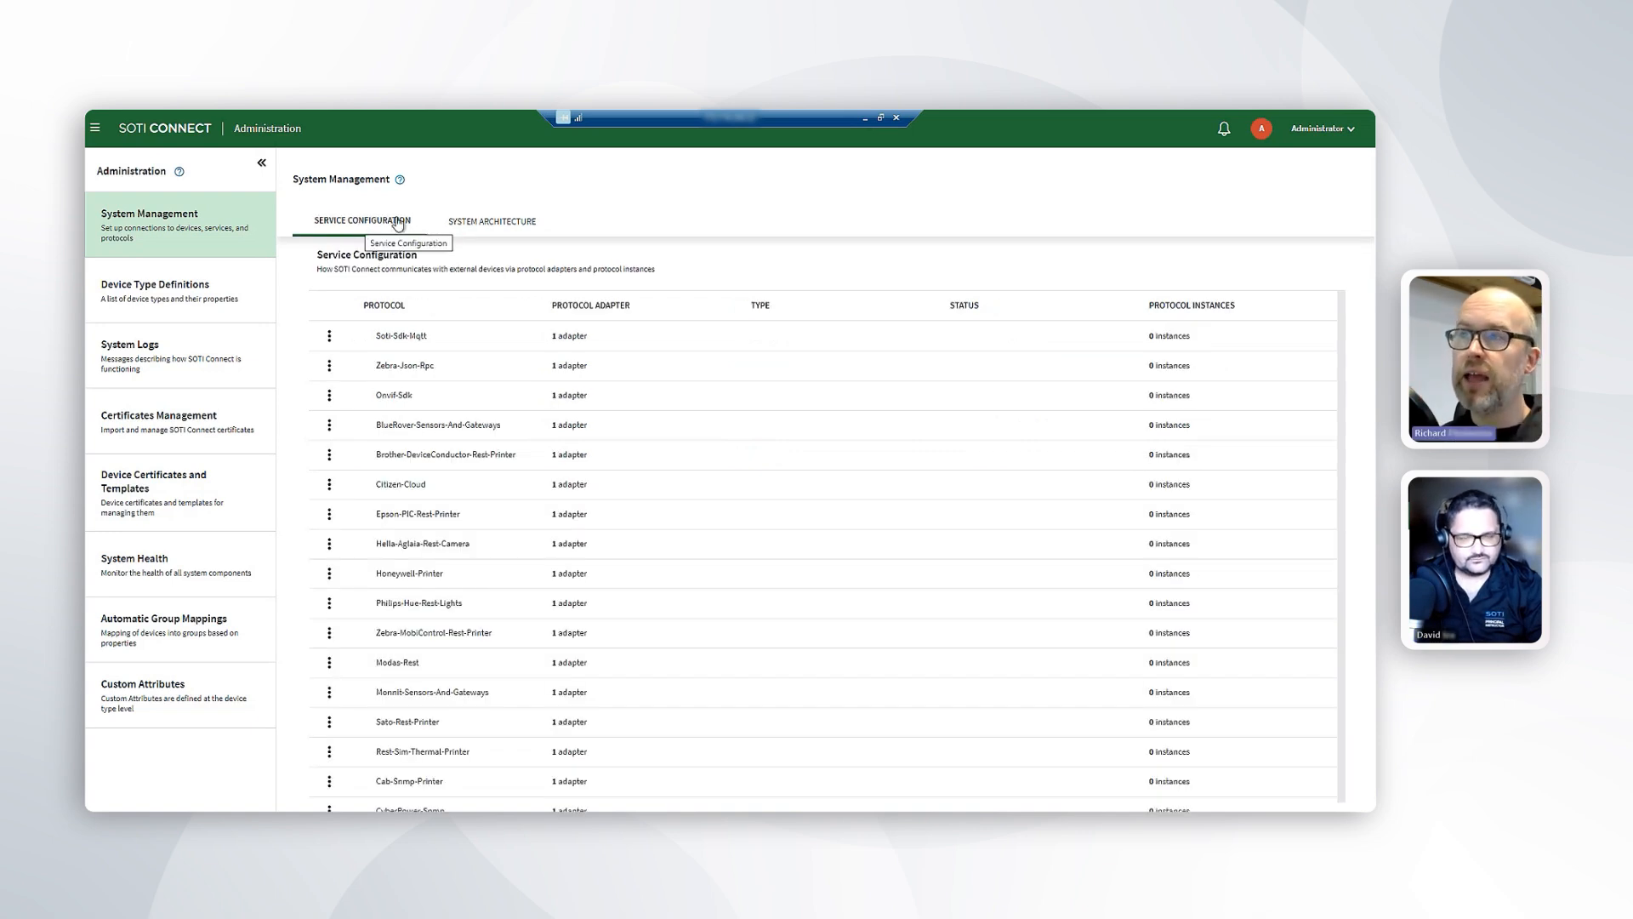
click(476, 225)
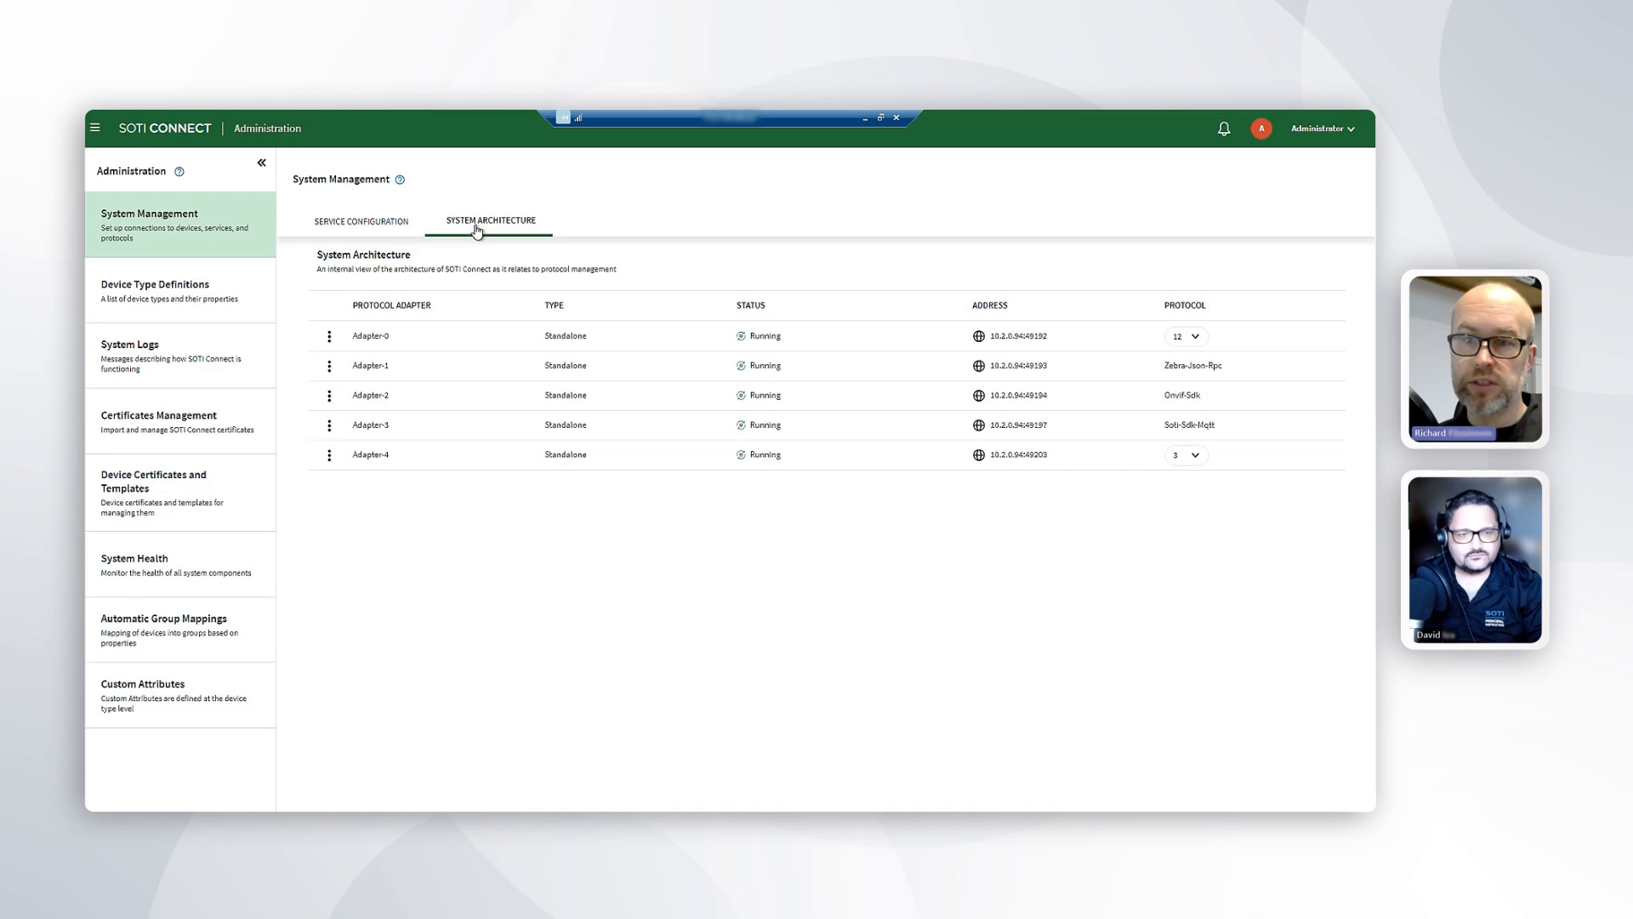